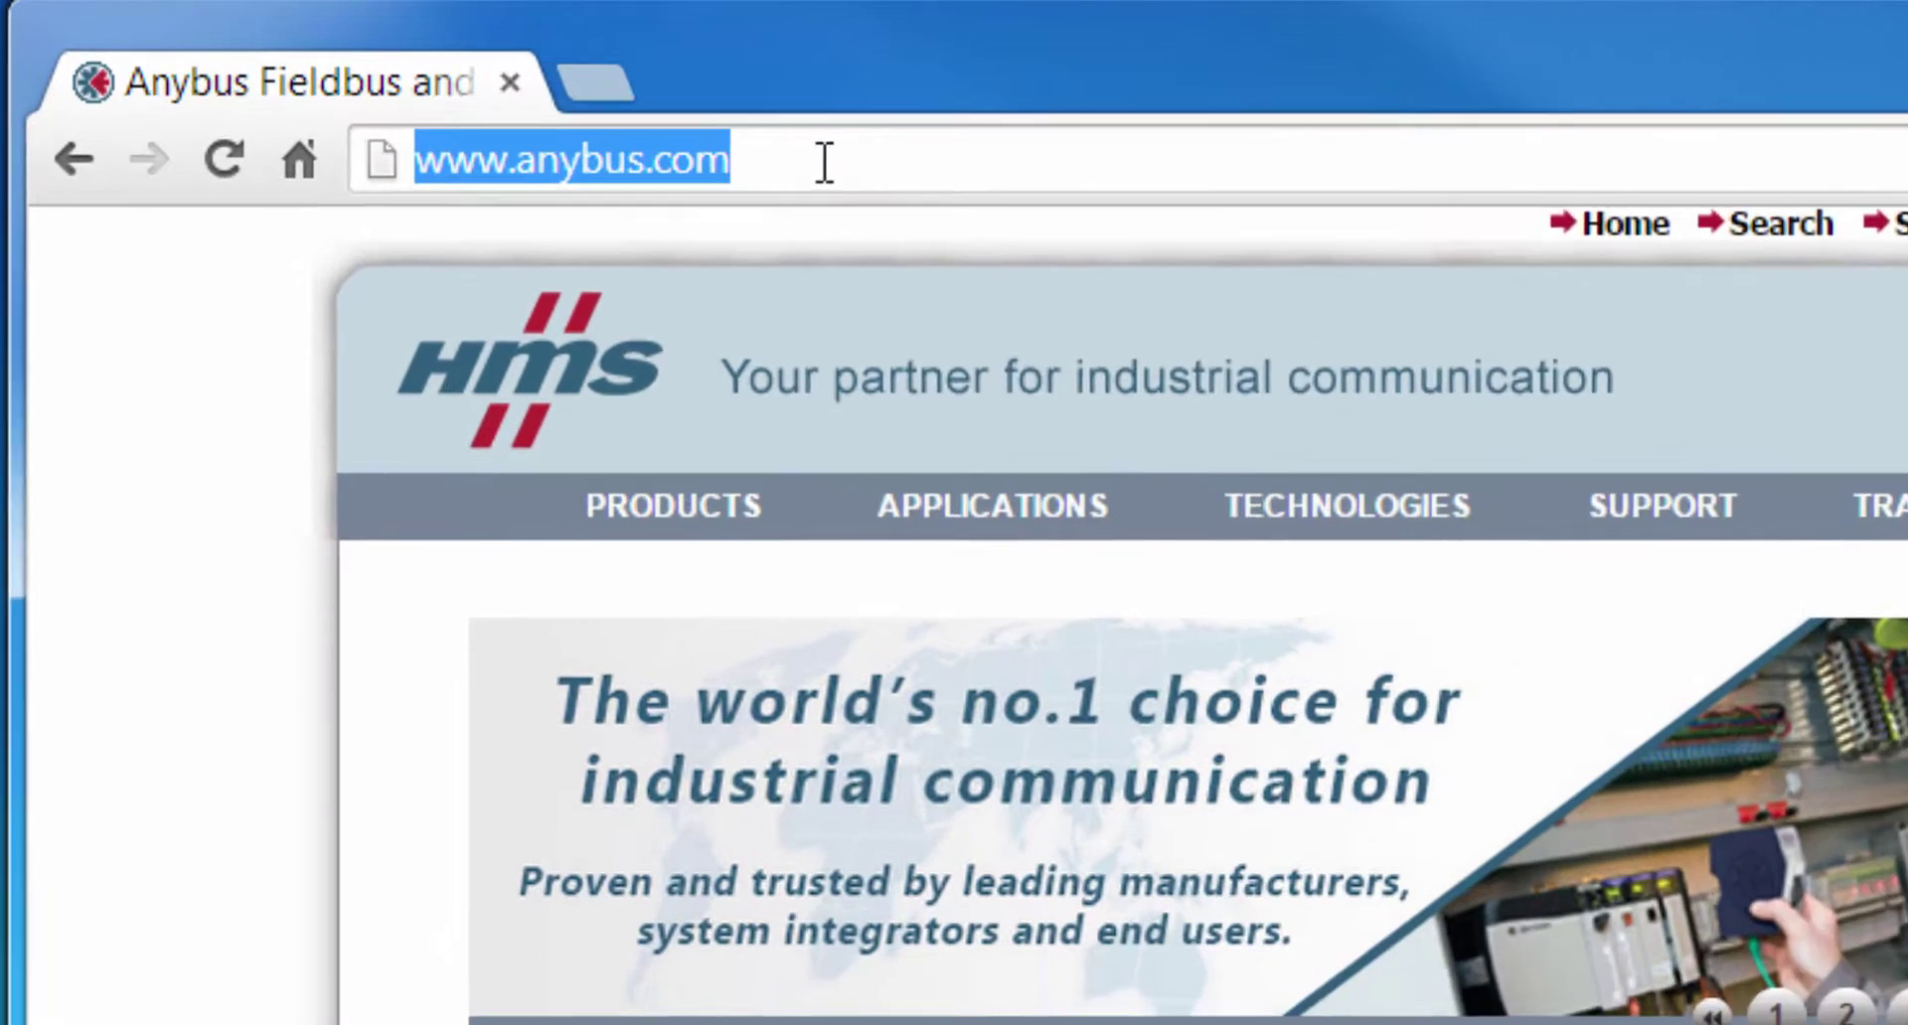
# - Load the M-Bus gateway at 10.10.55.92, log out, and log back in with the administrator account
pyautogui.write('10')
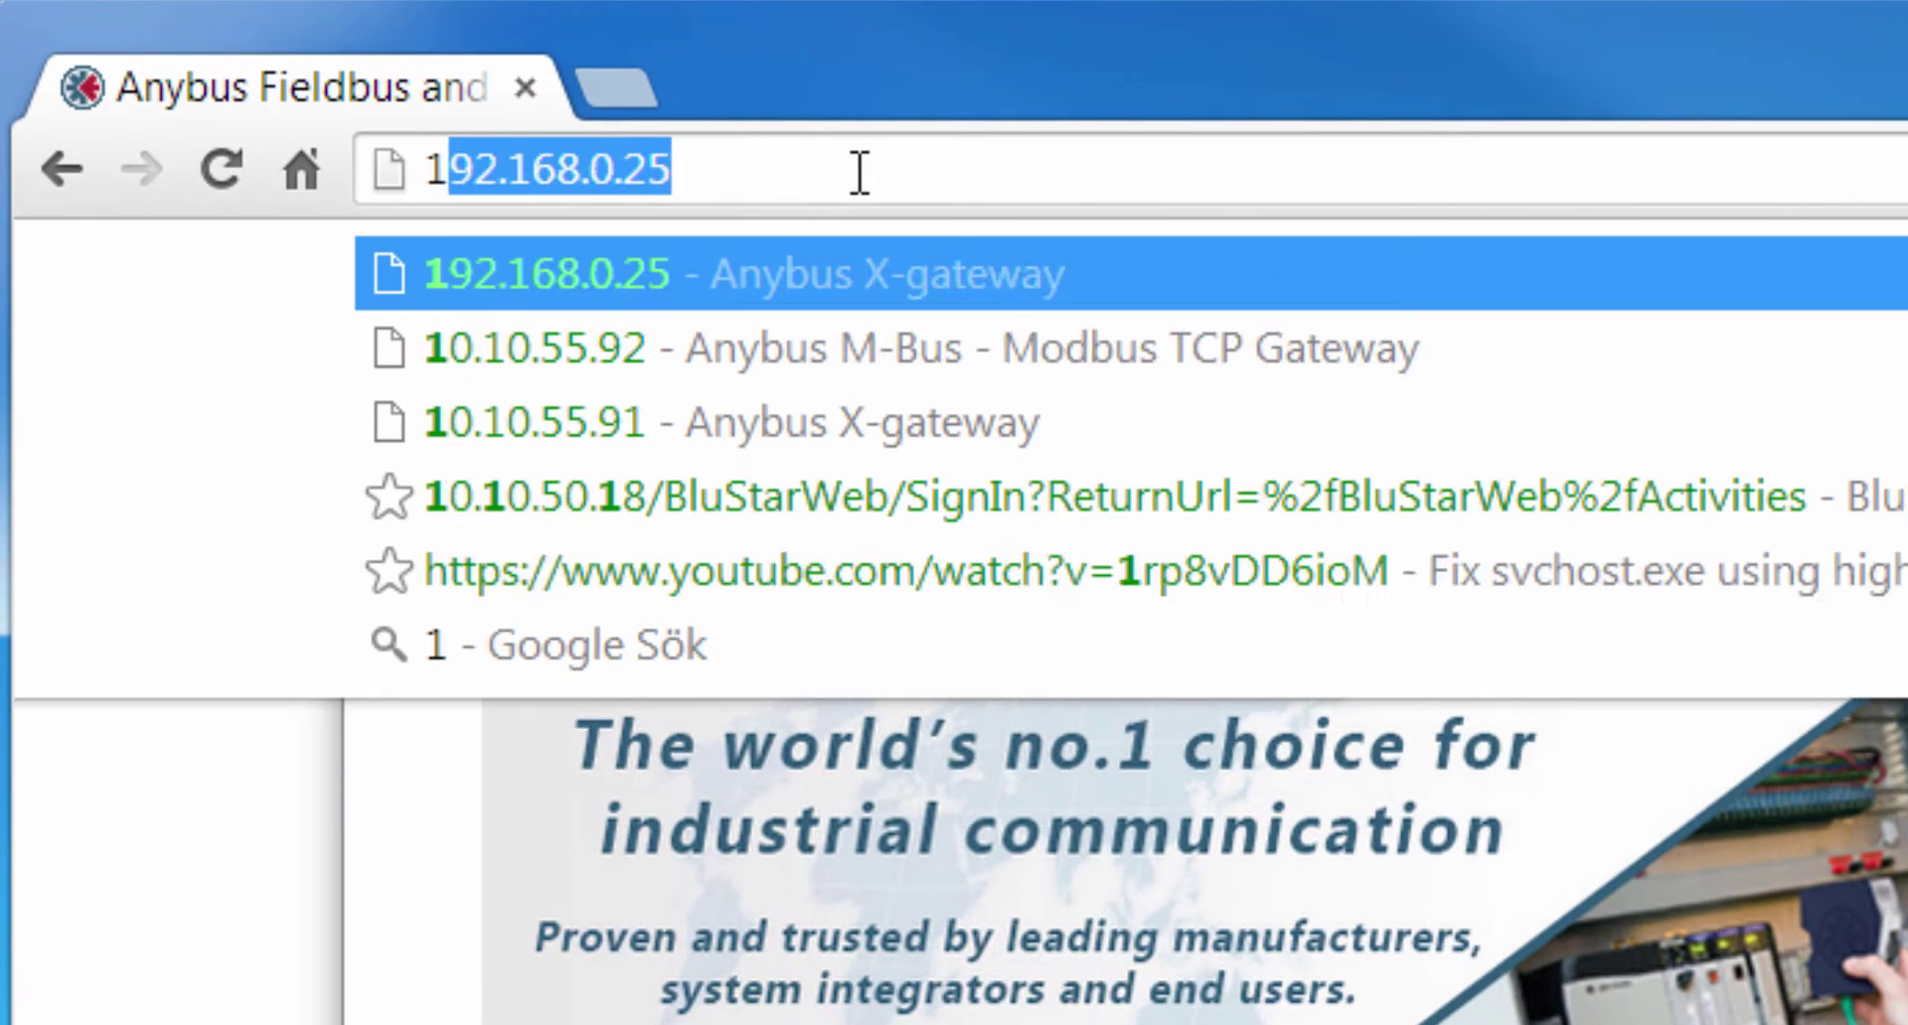
pyautogui.write('.10.55.9')
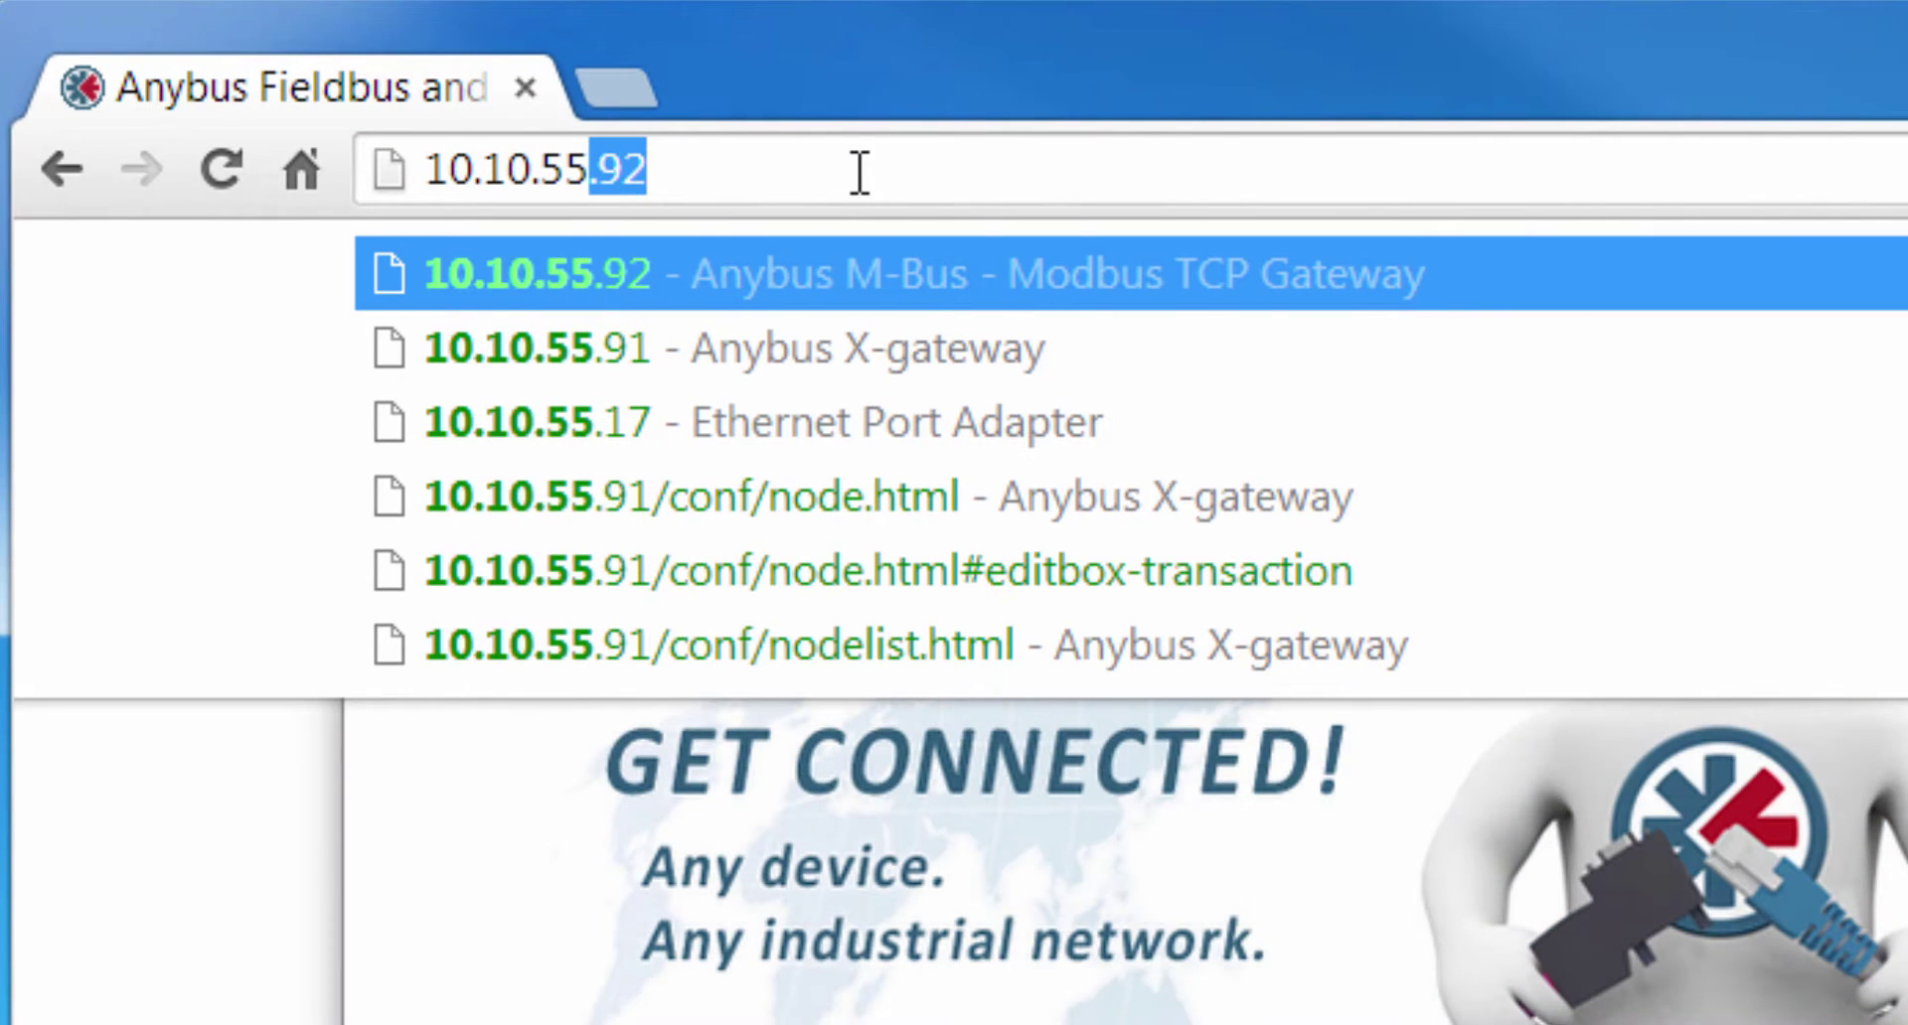
pyautogui.write('2')
pyautogui.press('Return')
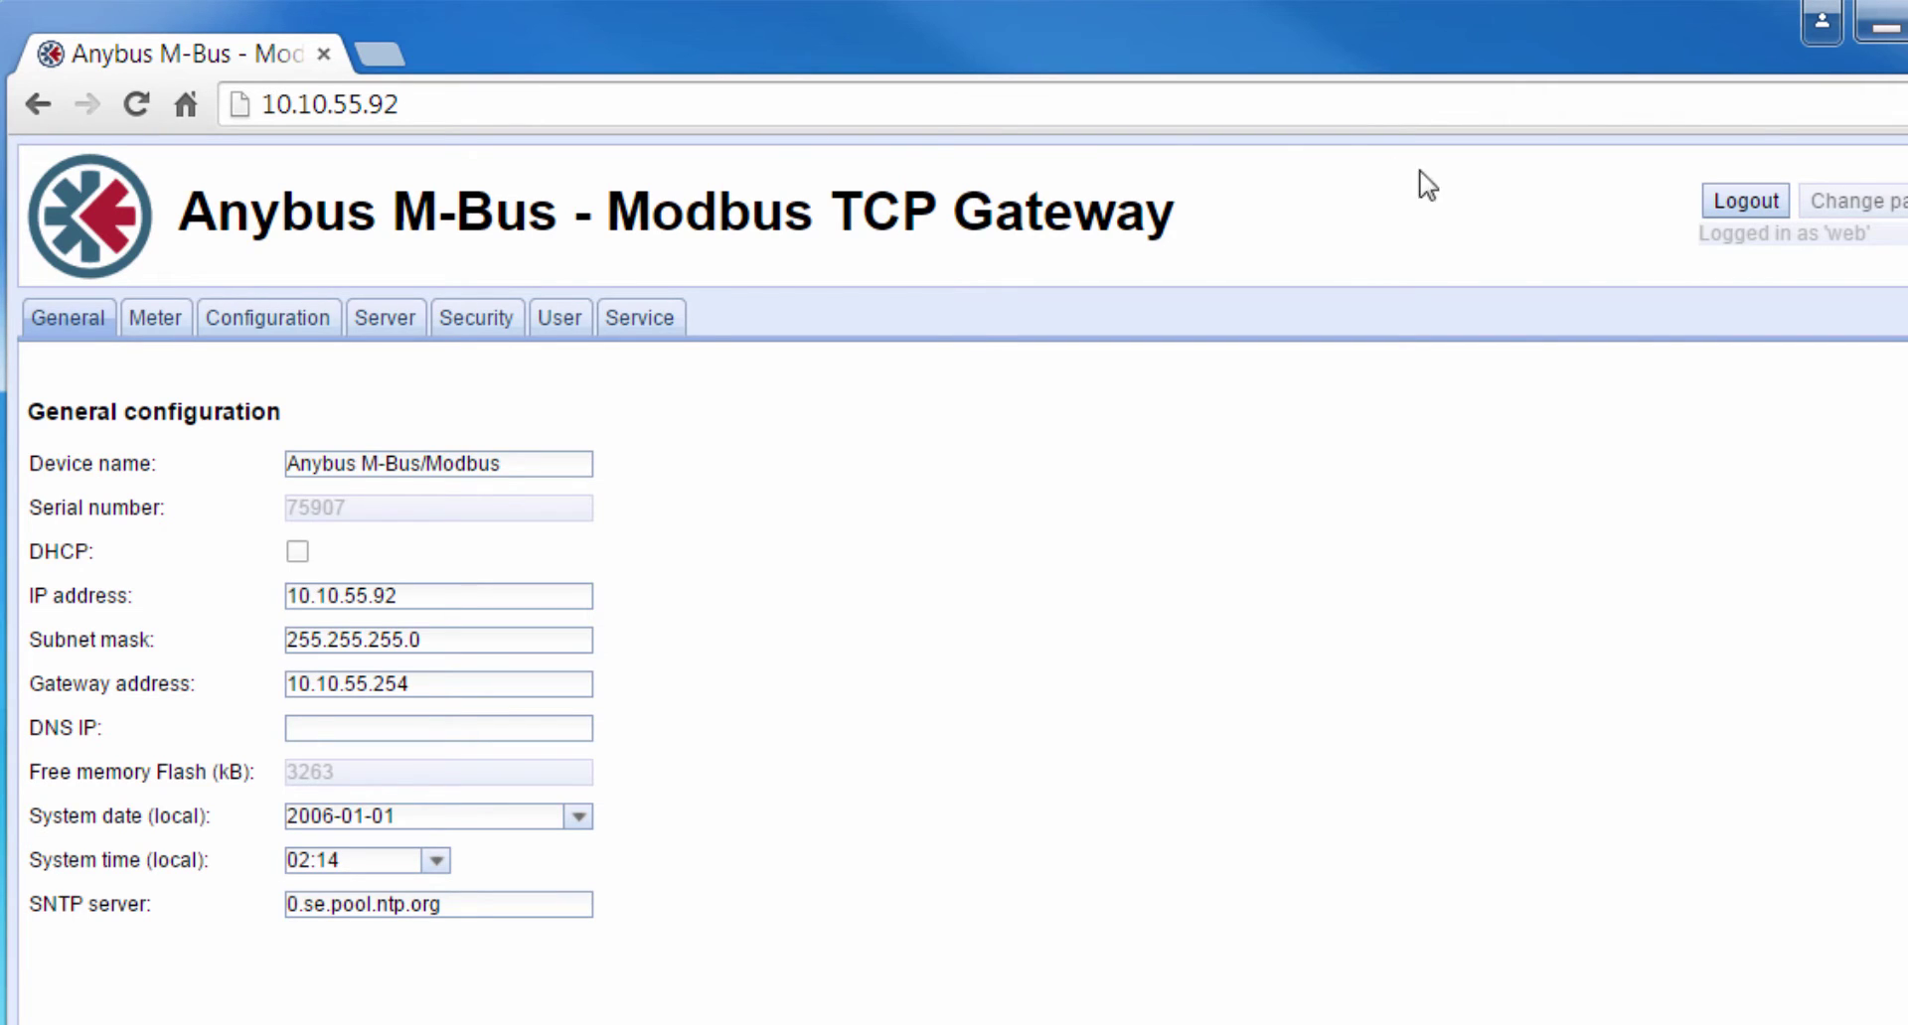
pyautogui.click(1722, 208)
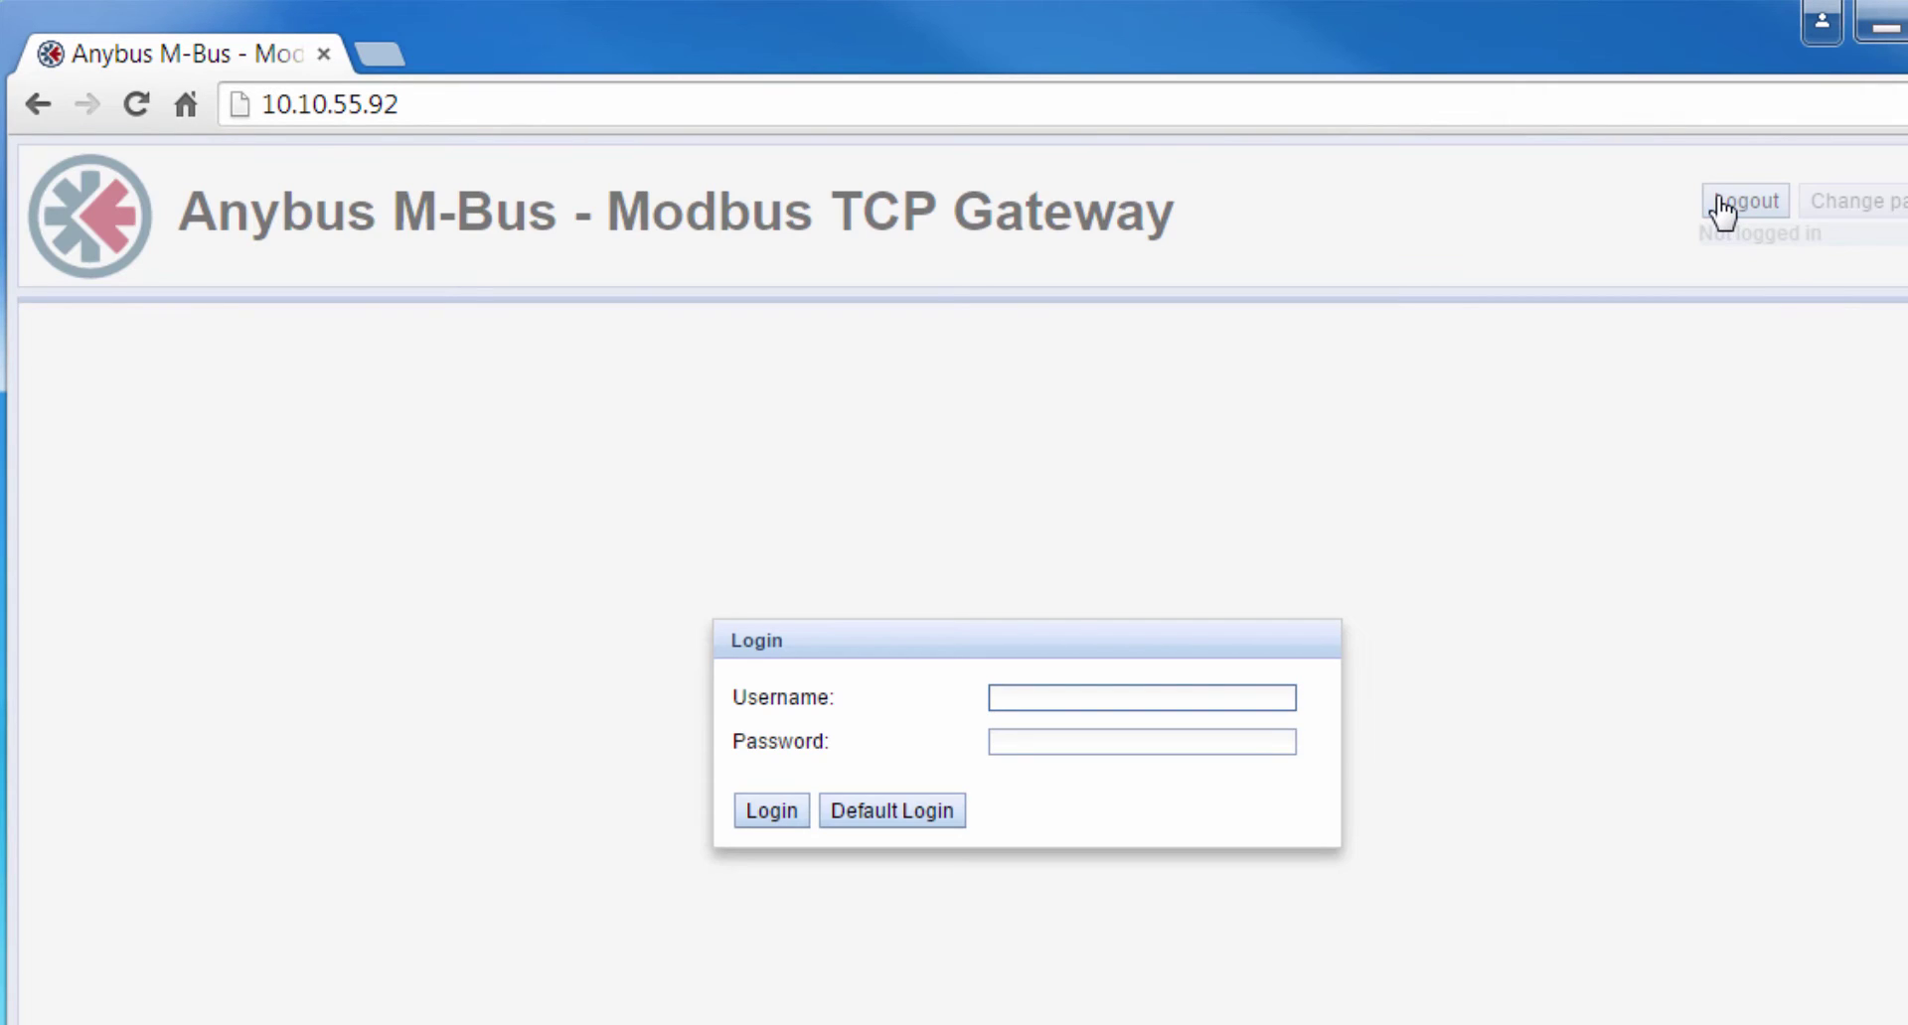
pyautogui.write('admin')
pyautogui.press('Tab')
pyautogui.write('admin')
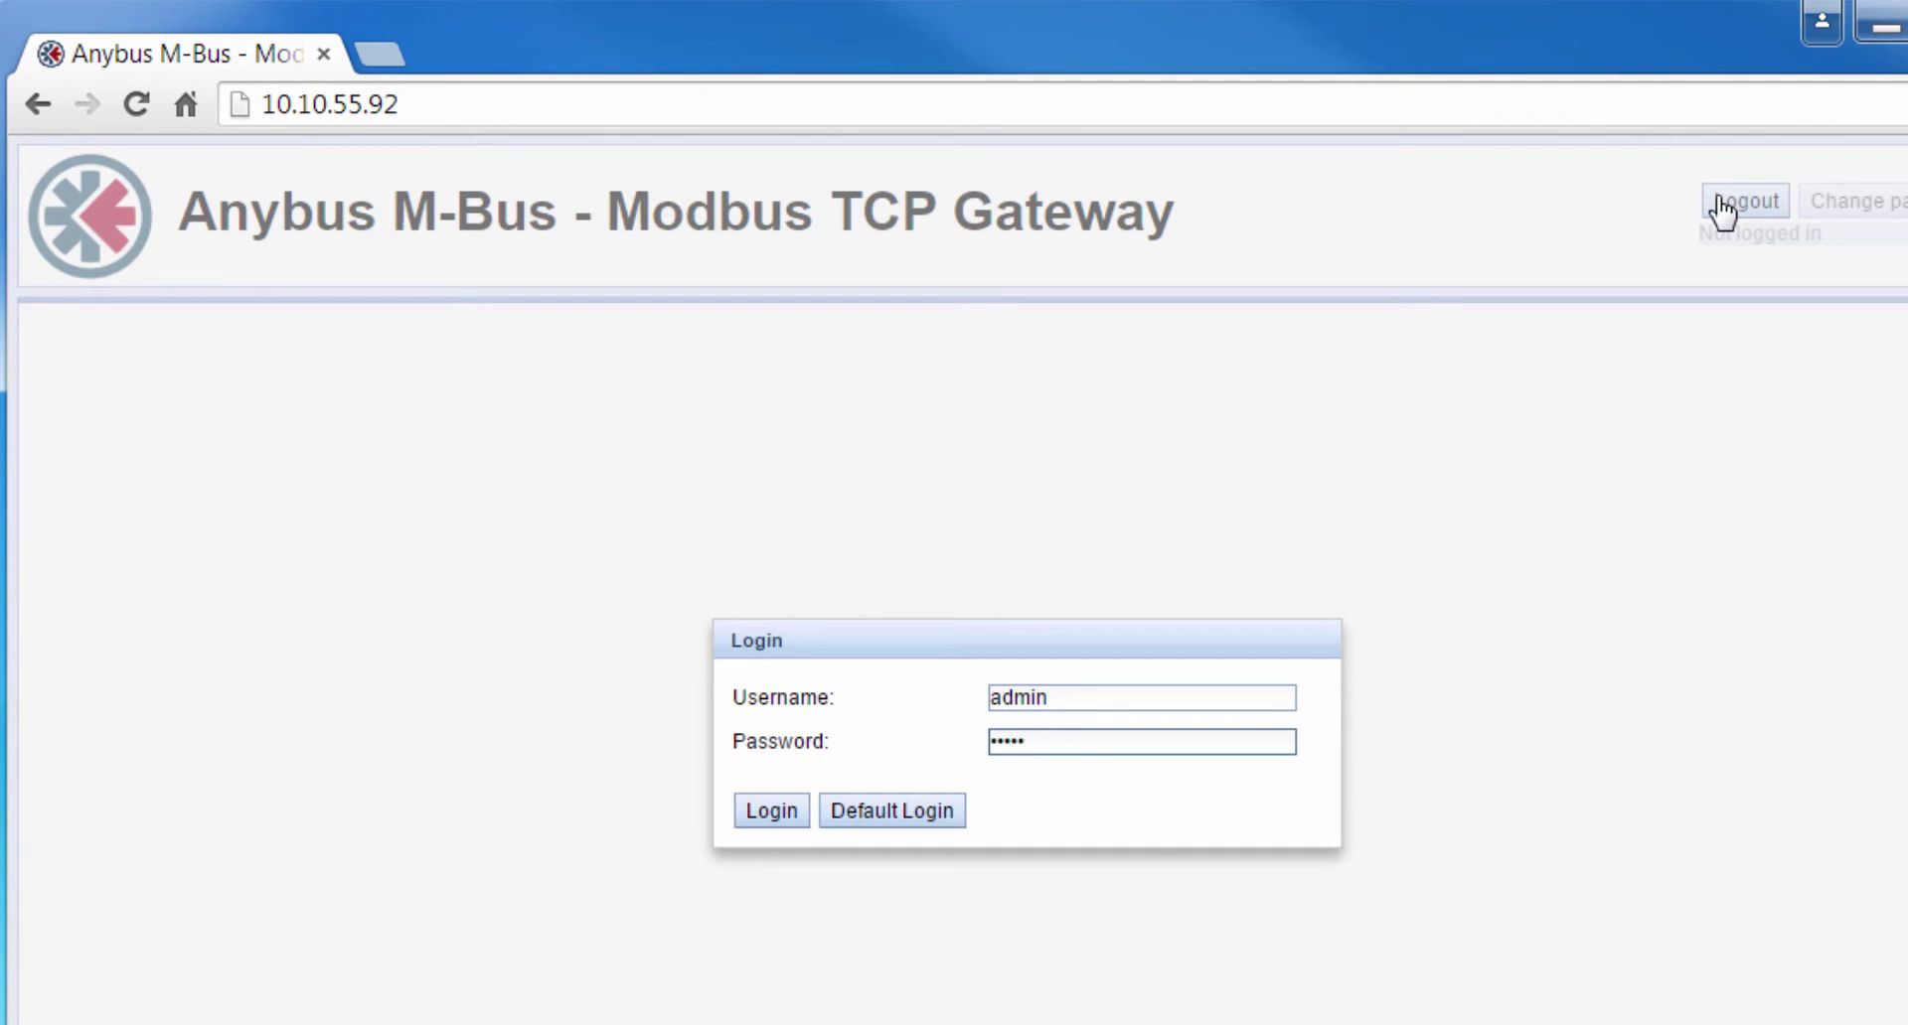
pyautogui.click(780, 815)
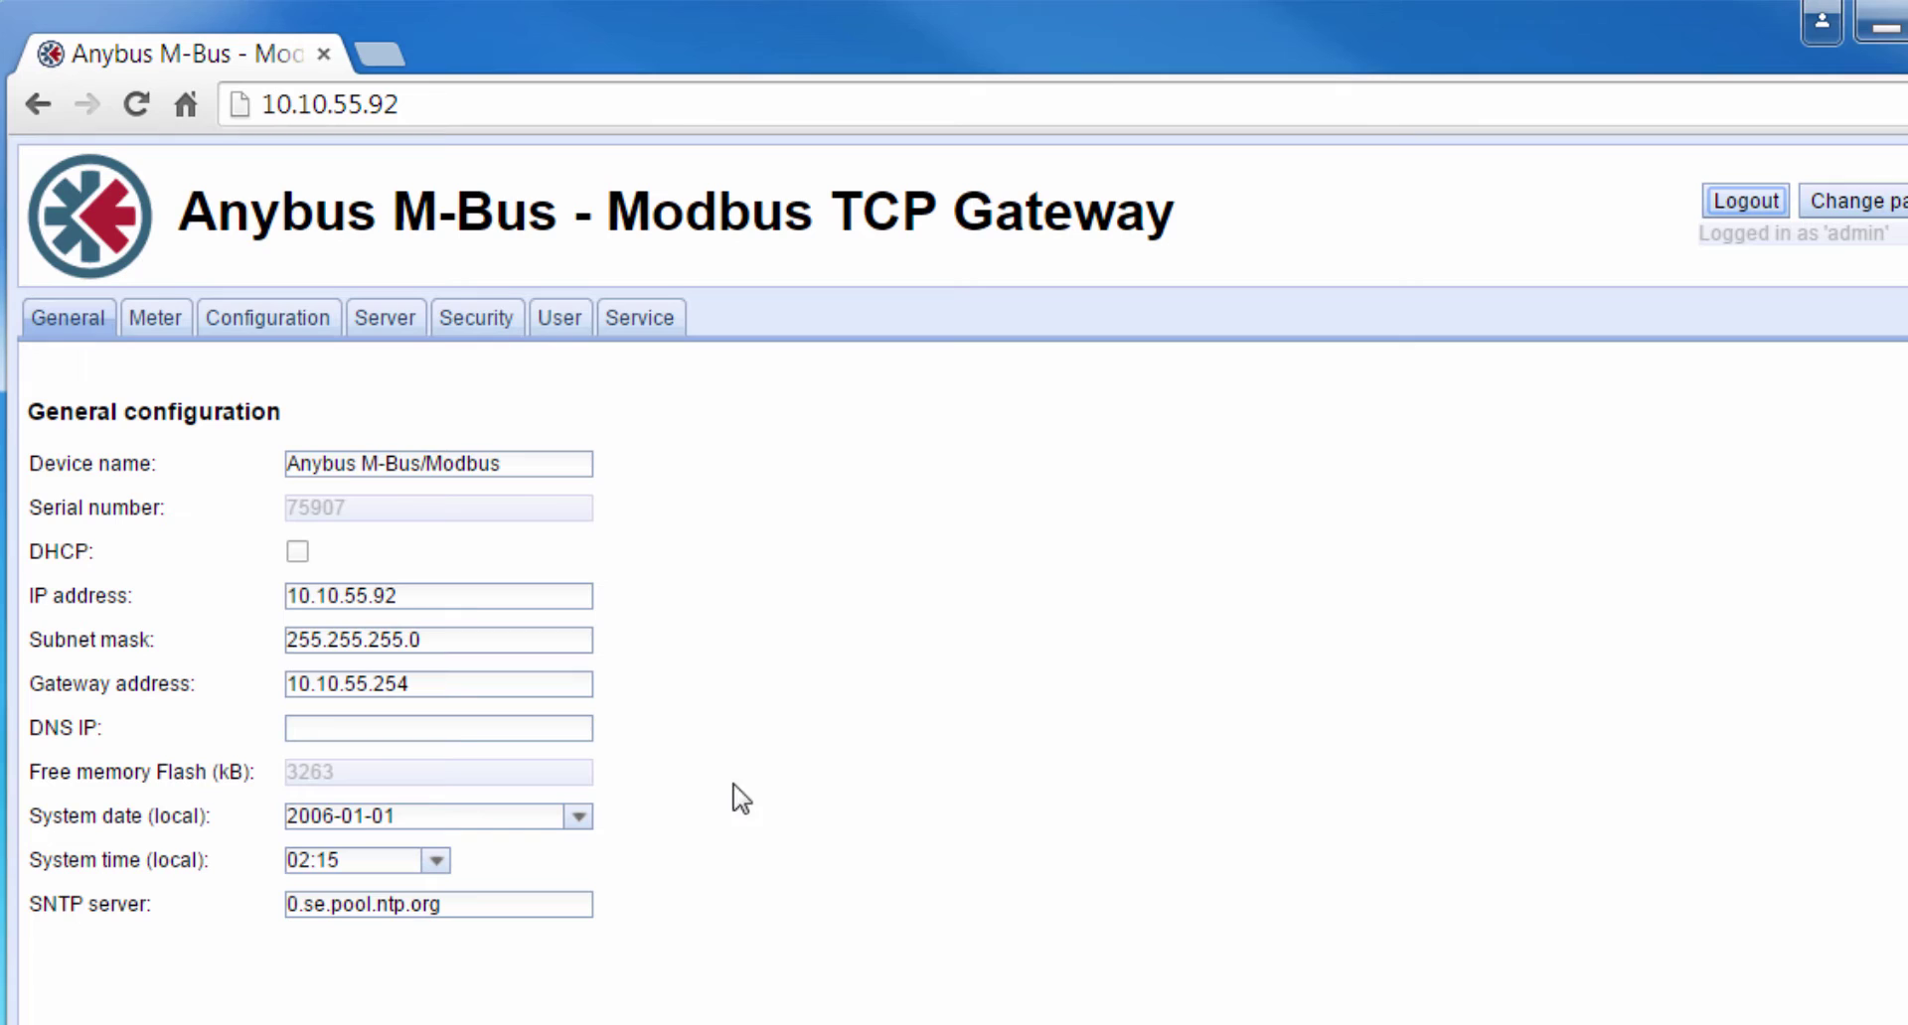
# - Scan the M-Bus from the Meter tab and save the detected water and electricity meters
pyautogui.click(171, 326)
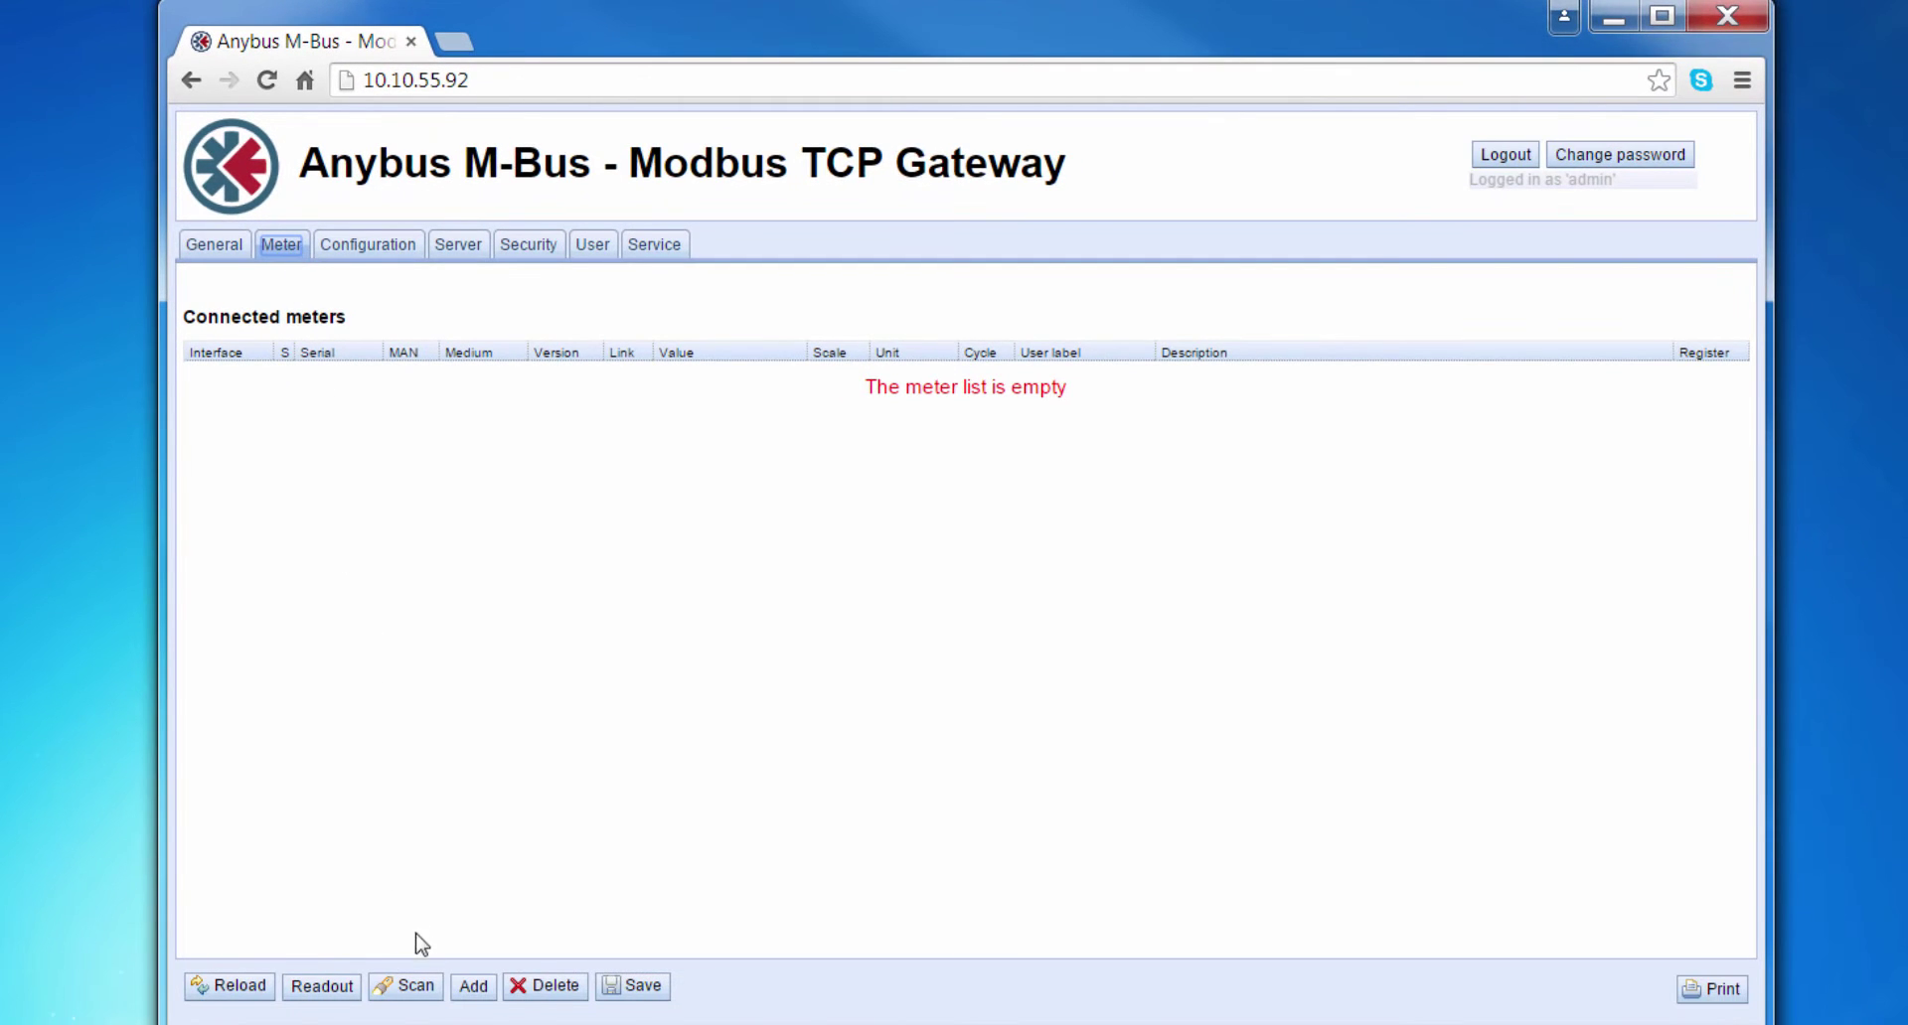
pyautogui.click(417, 986)
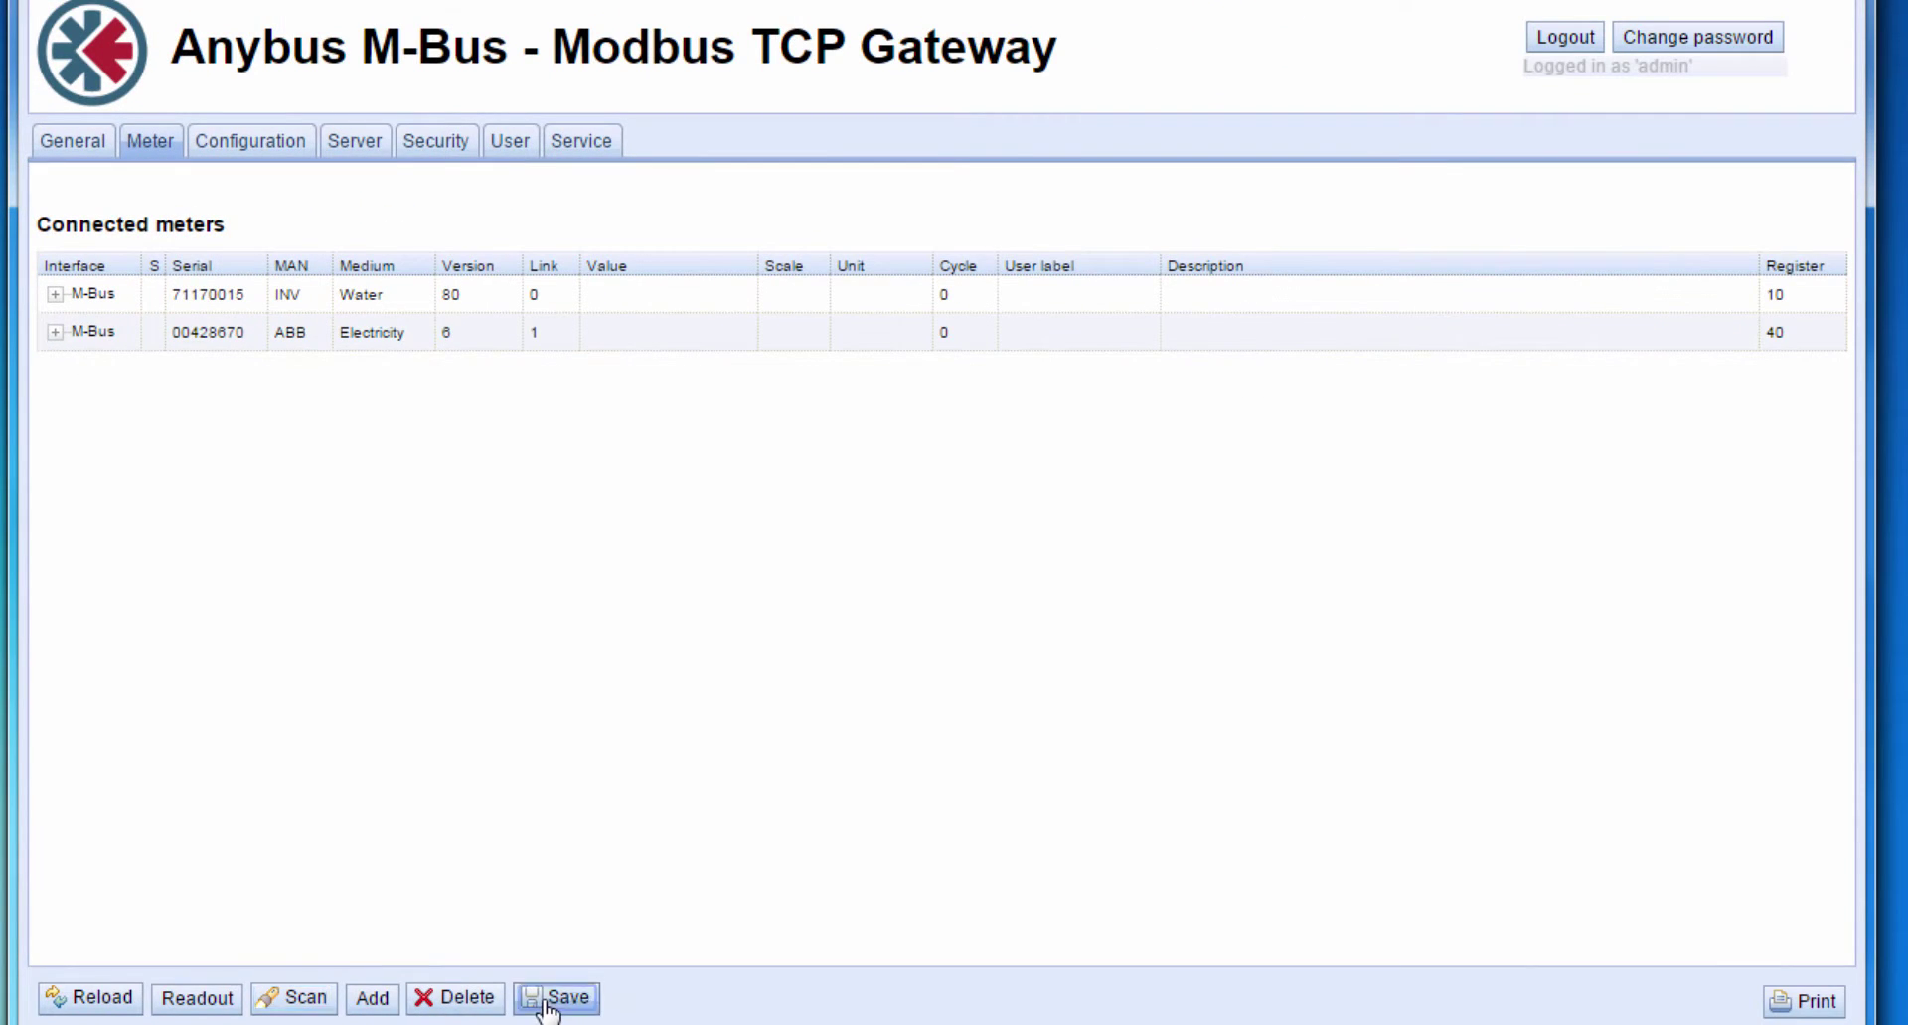
pyautogui.click(548, 1004)
# - Expand both meter readouts and inspect the water meter's serial number and the electricity meter's 194 Wh Energy
pyautogui.click(56, 294)
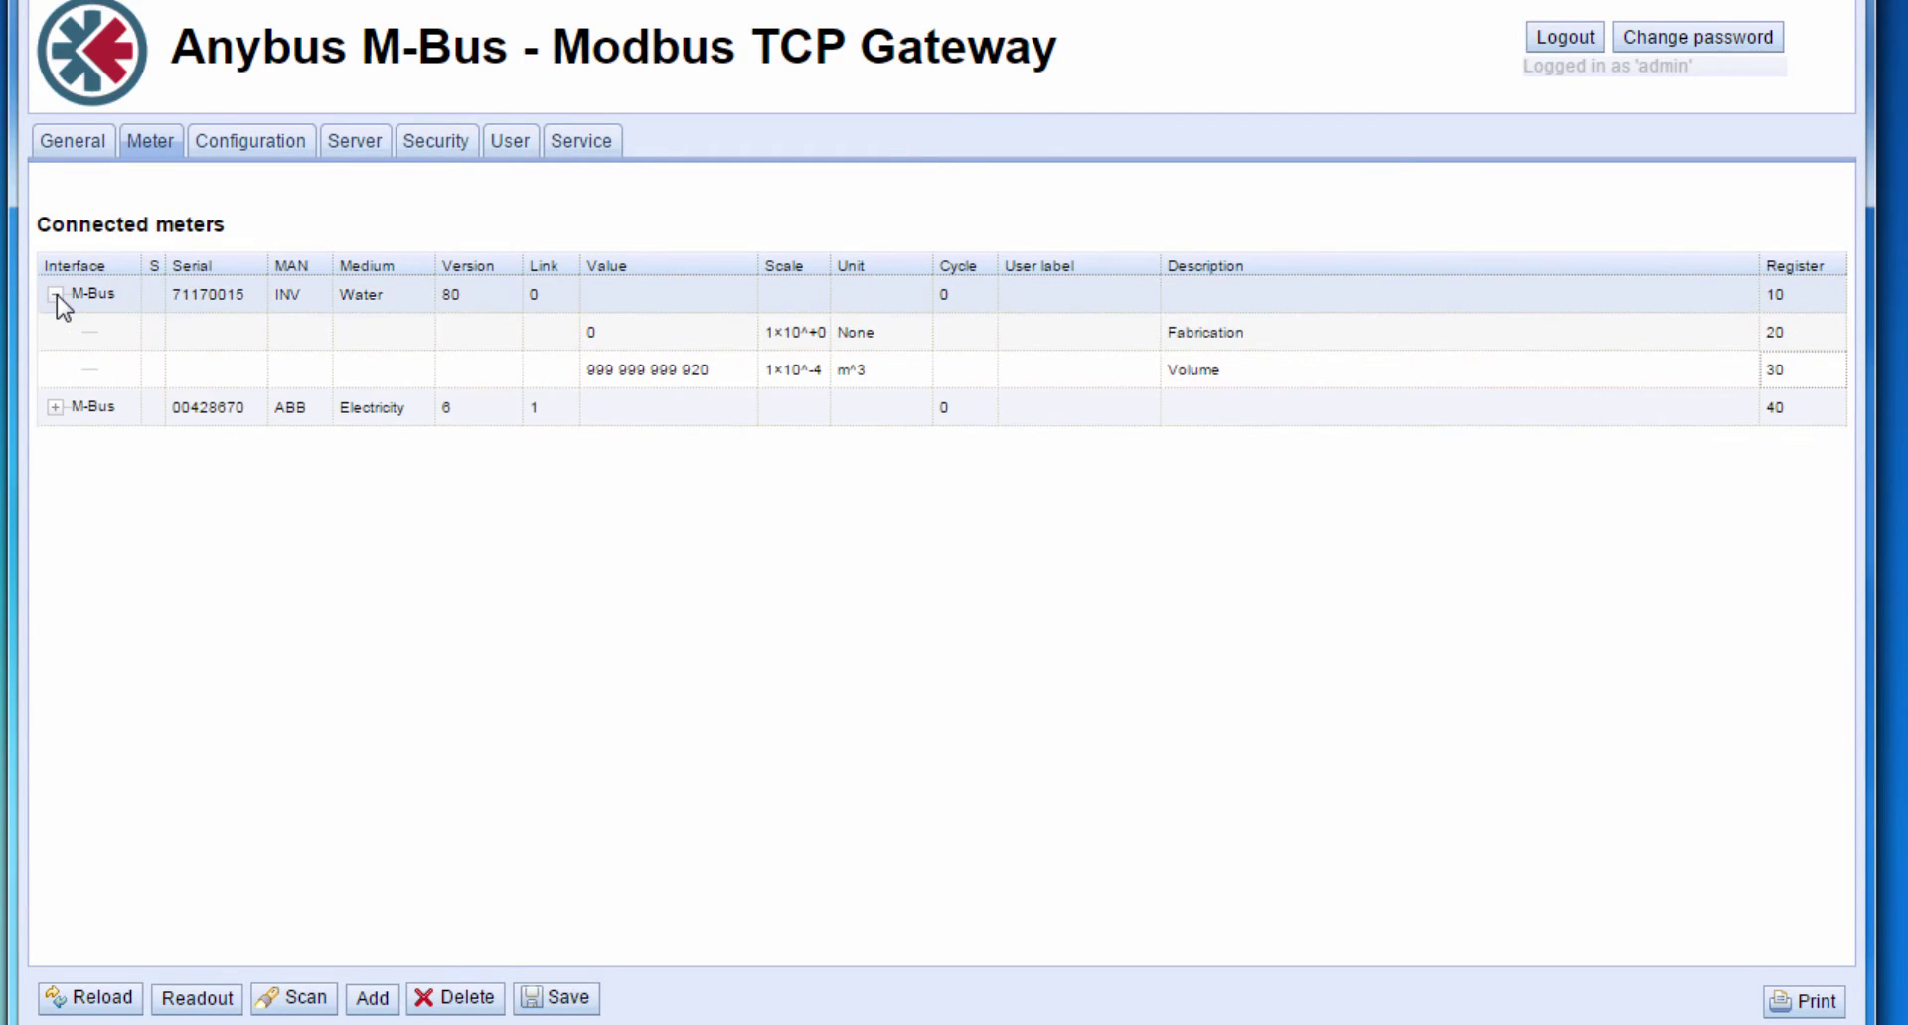
pyautogui.click(55, 408)
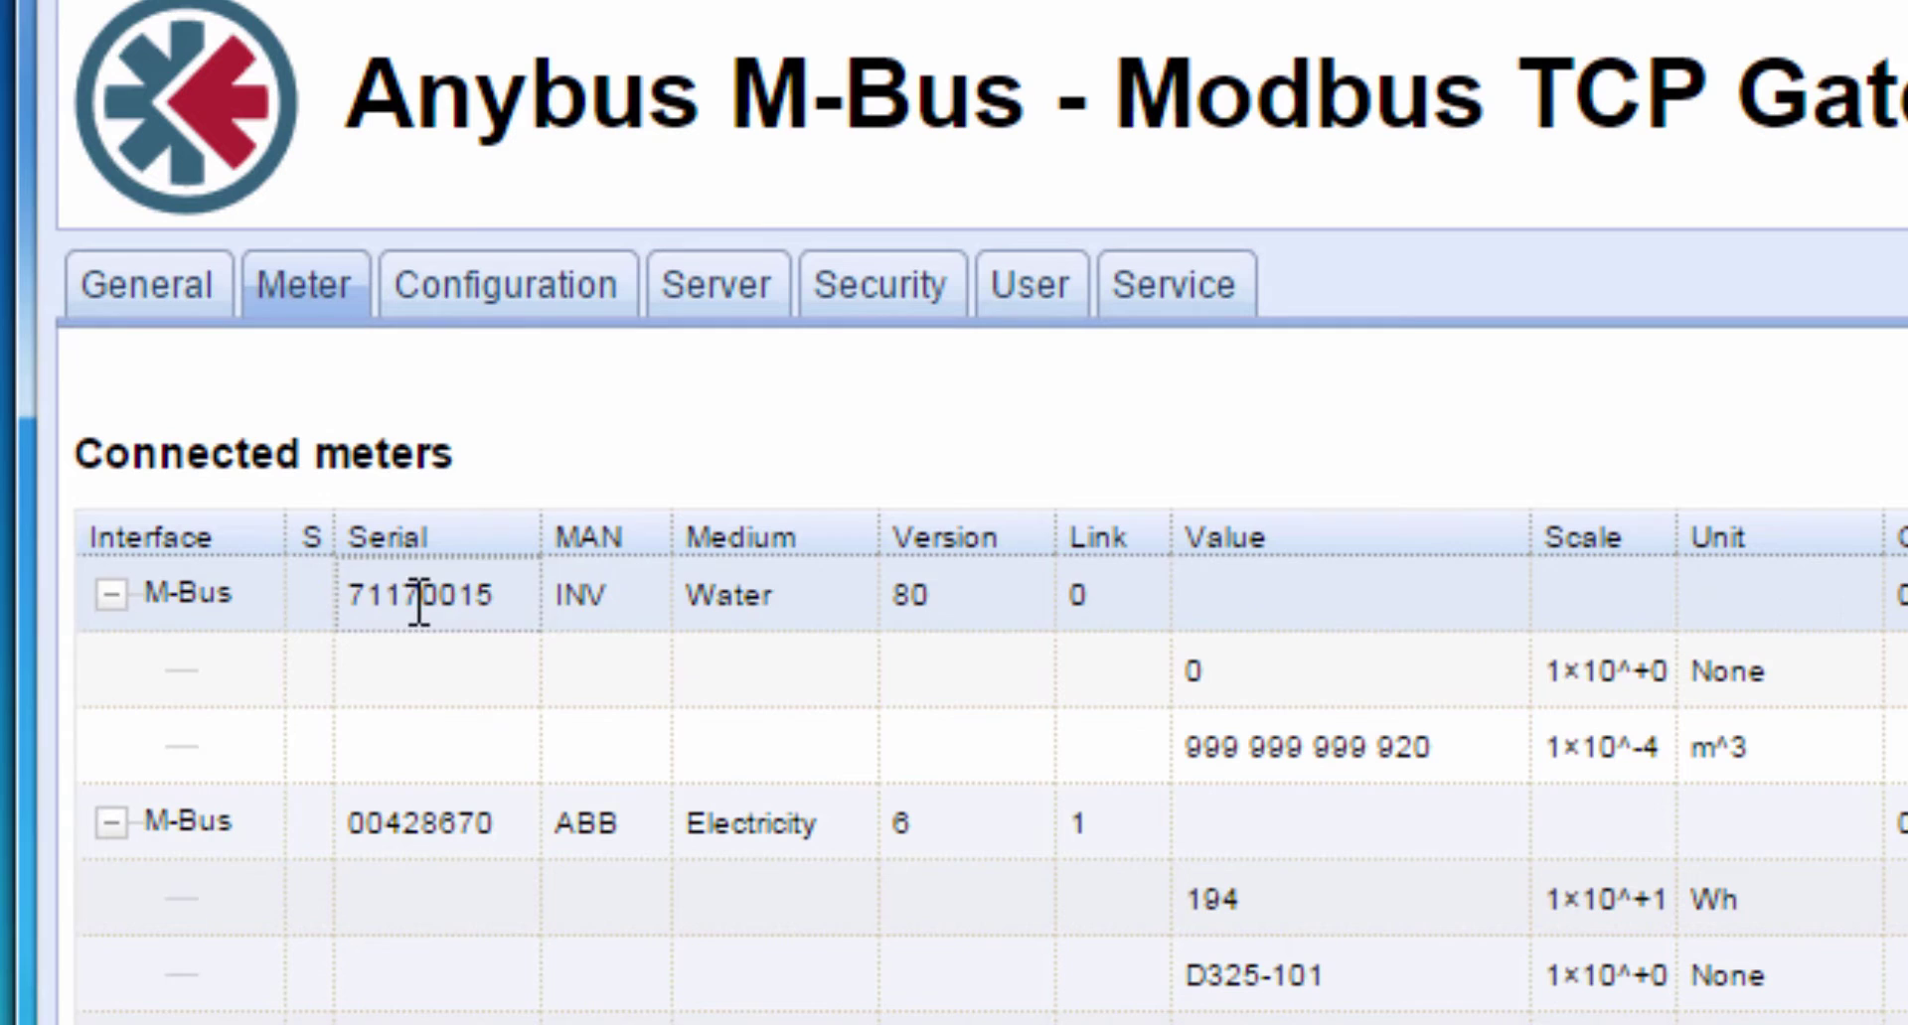
pyautogui.click(419, 599)
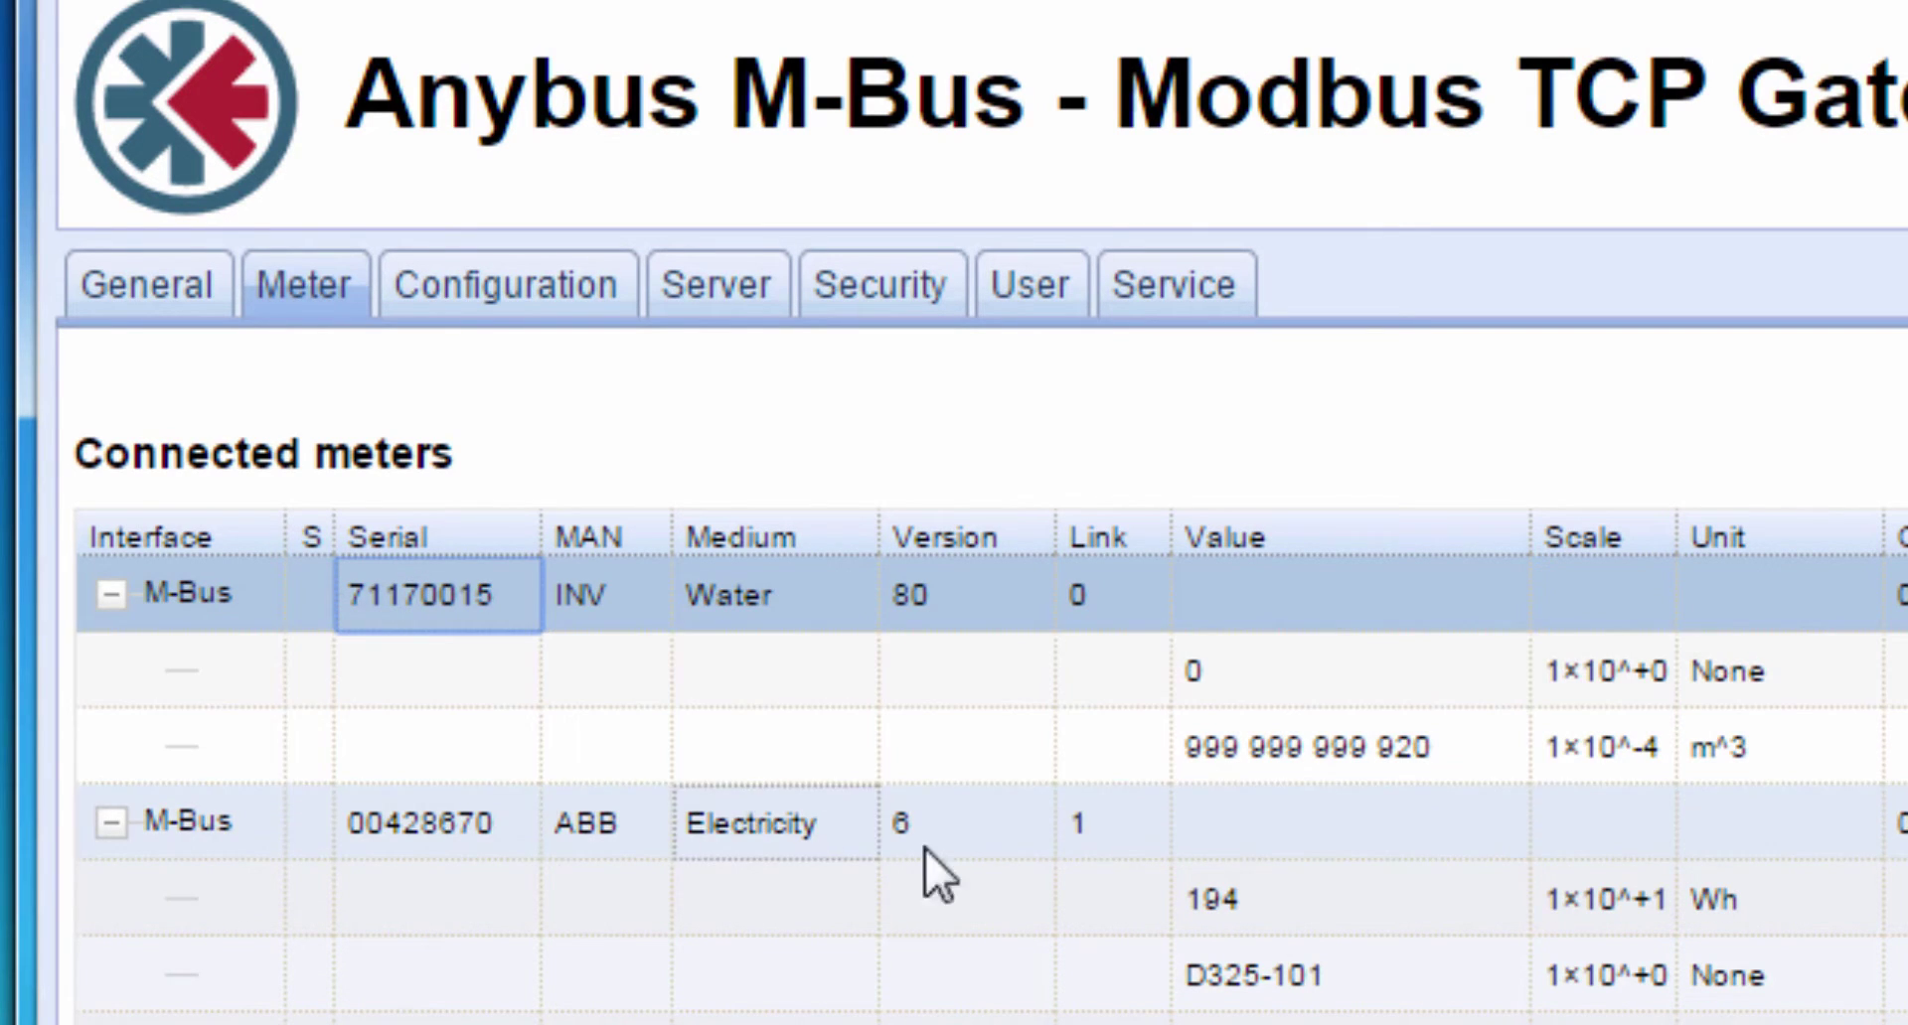
pyautogui.click(1270, 916)
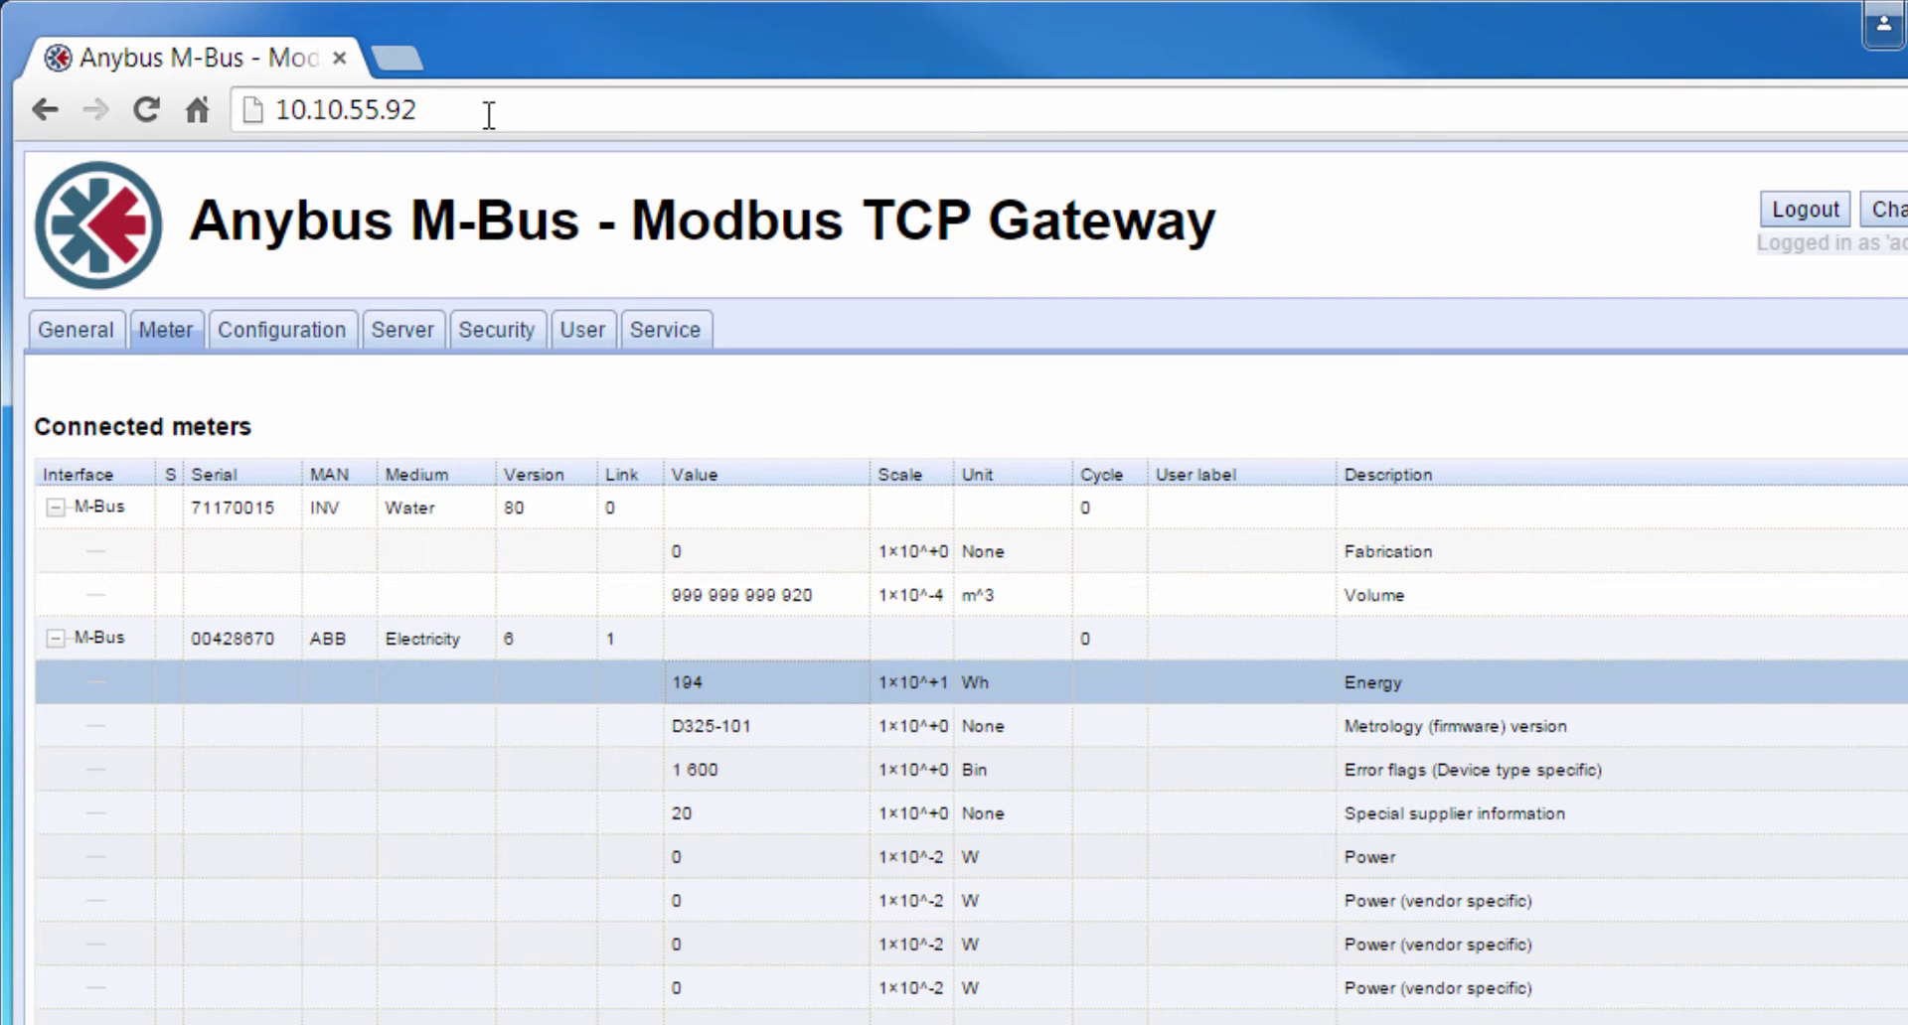
# - Switch to the X-gateway at 10.10.55.91, review its Modbus Client IP settings, and go to Modbus Servers
pyautogui.press('BackSpace')
pyautogui.write('1')
pyautogui.press('Return')
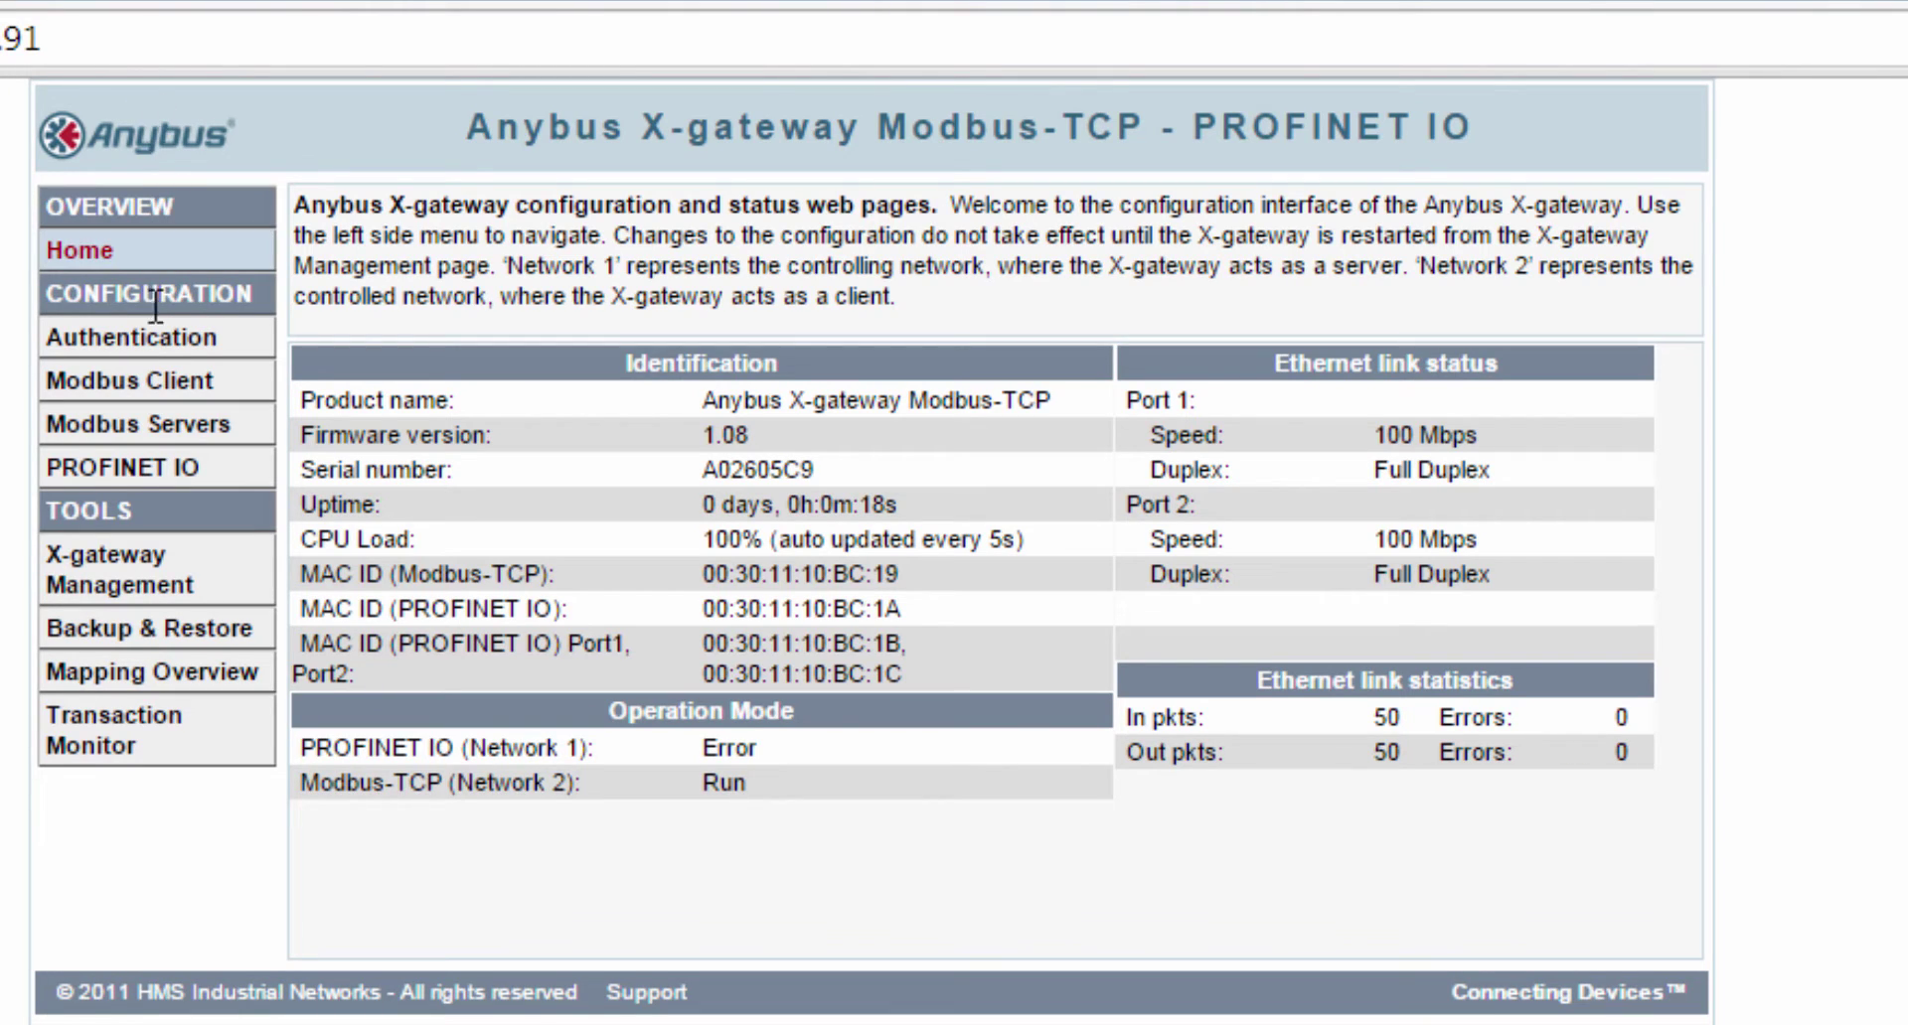
pyautogui.click(159, 384)
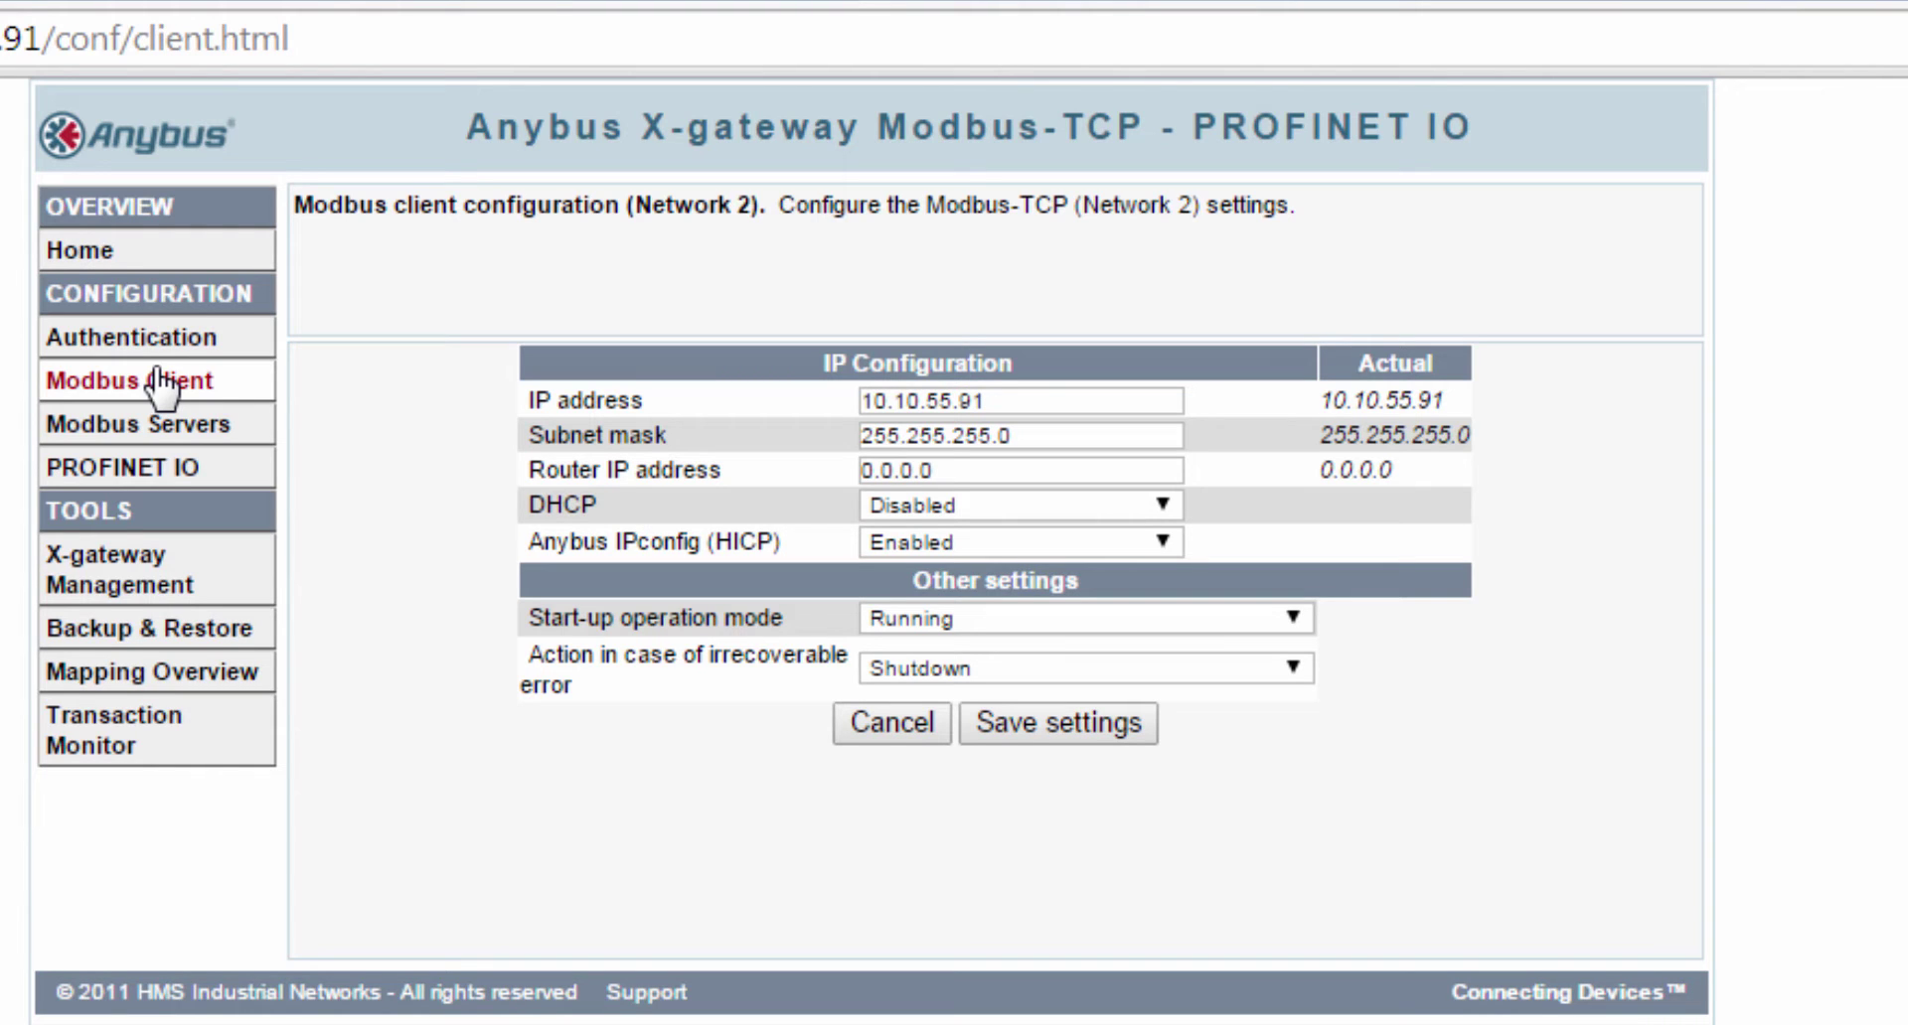
pyautogui.click(169, 434)
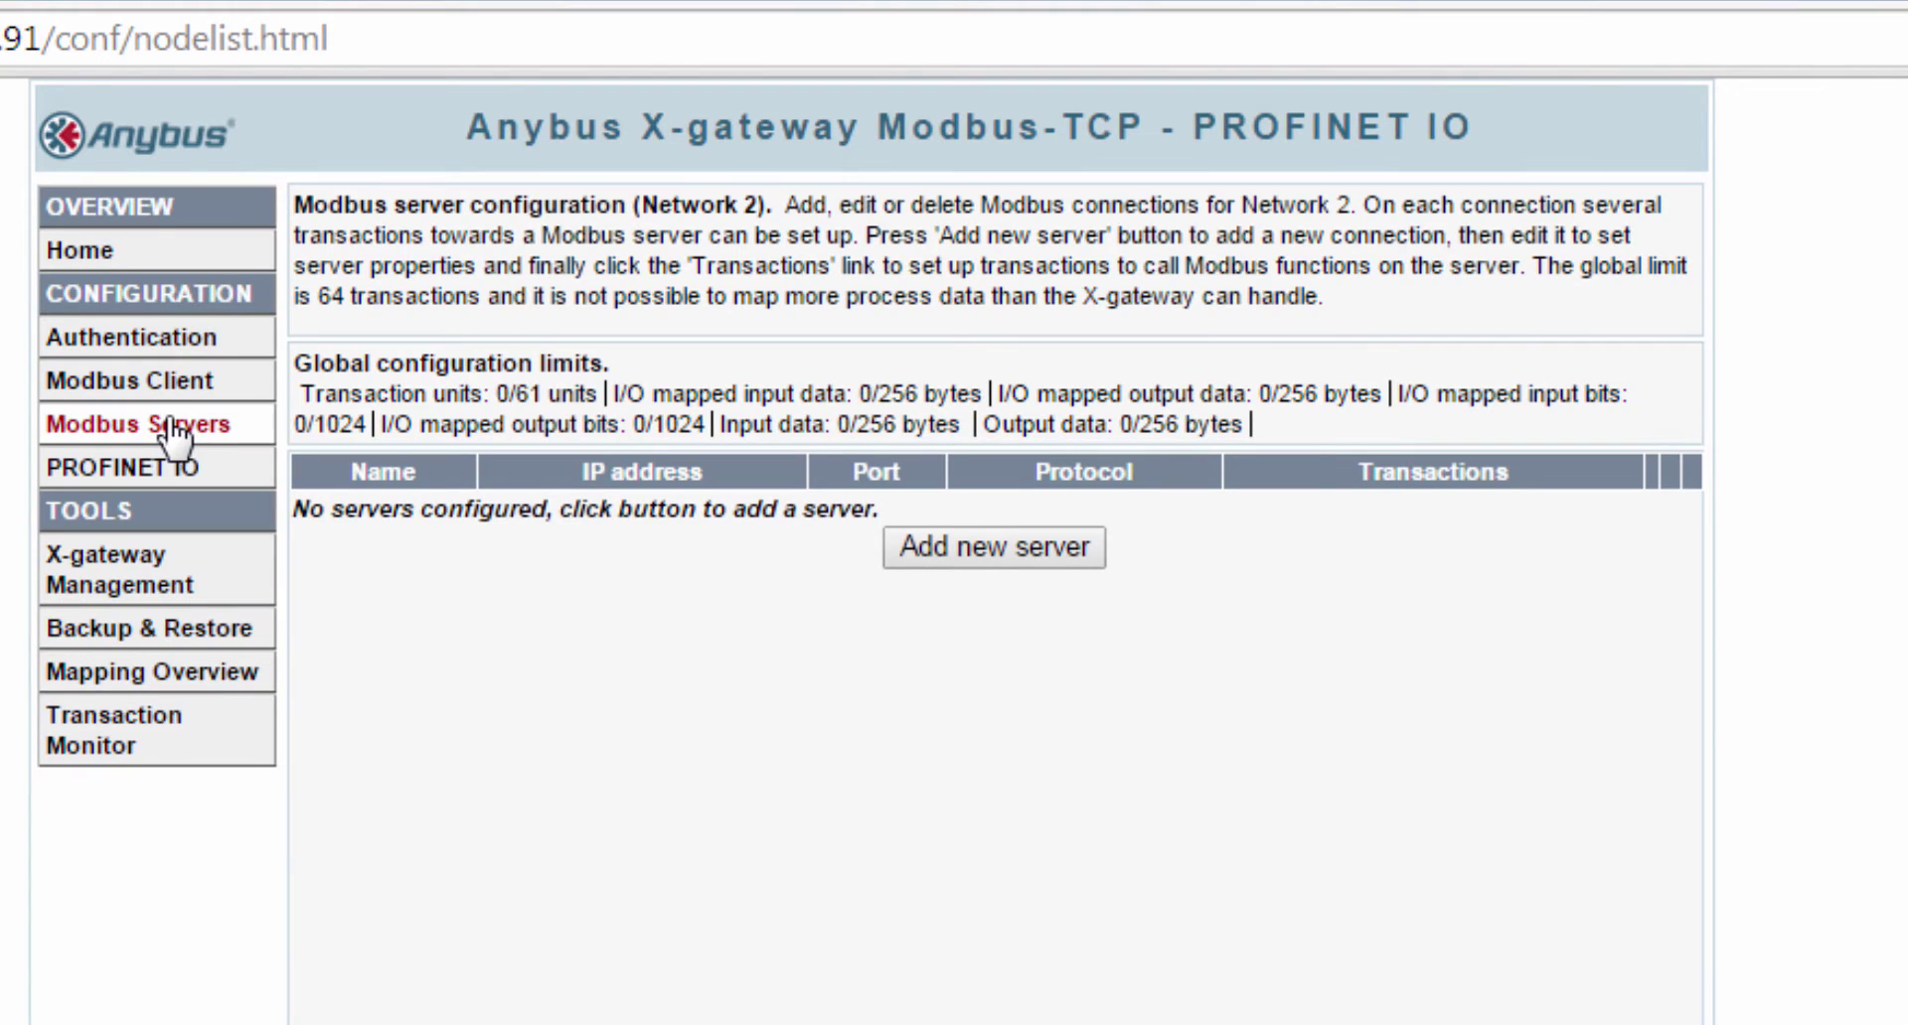
# - Add Modbus server Mbus_Gateway at address 10.10.55.92 and show its transactions list
pyautogui.click(927, 557)
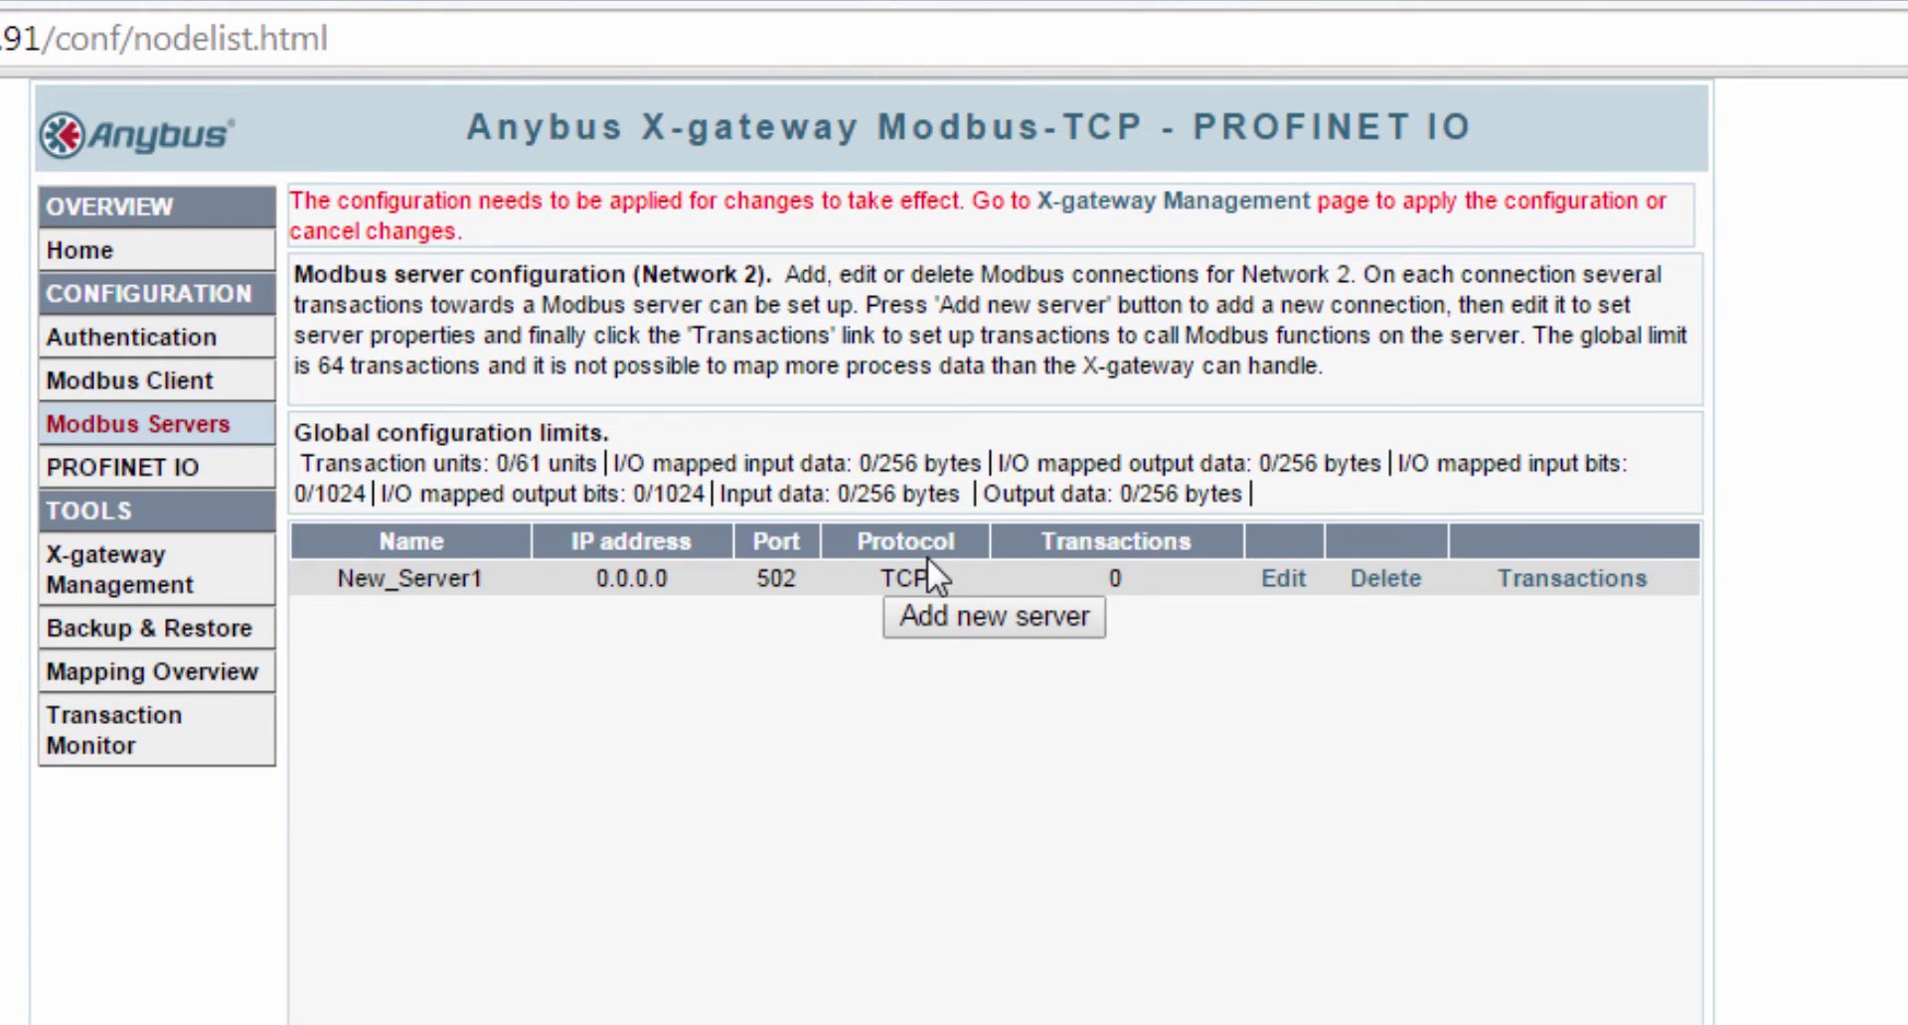
pyautogui.click(1284, 581)
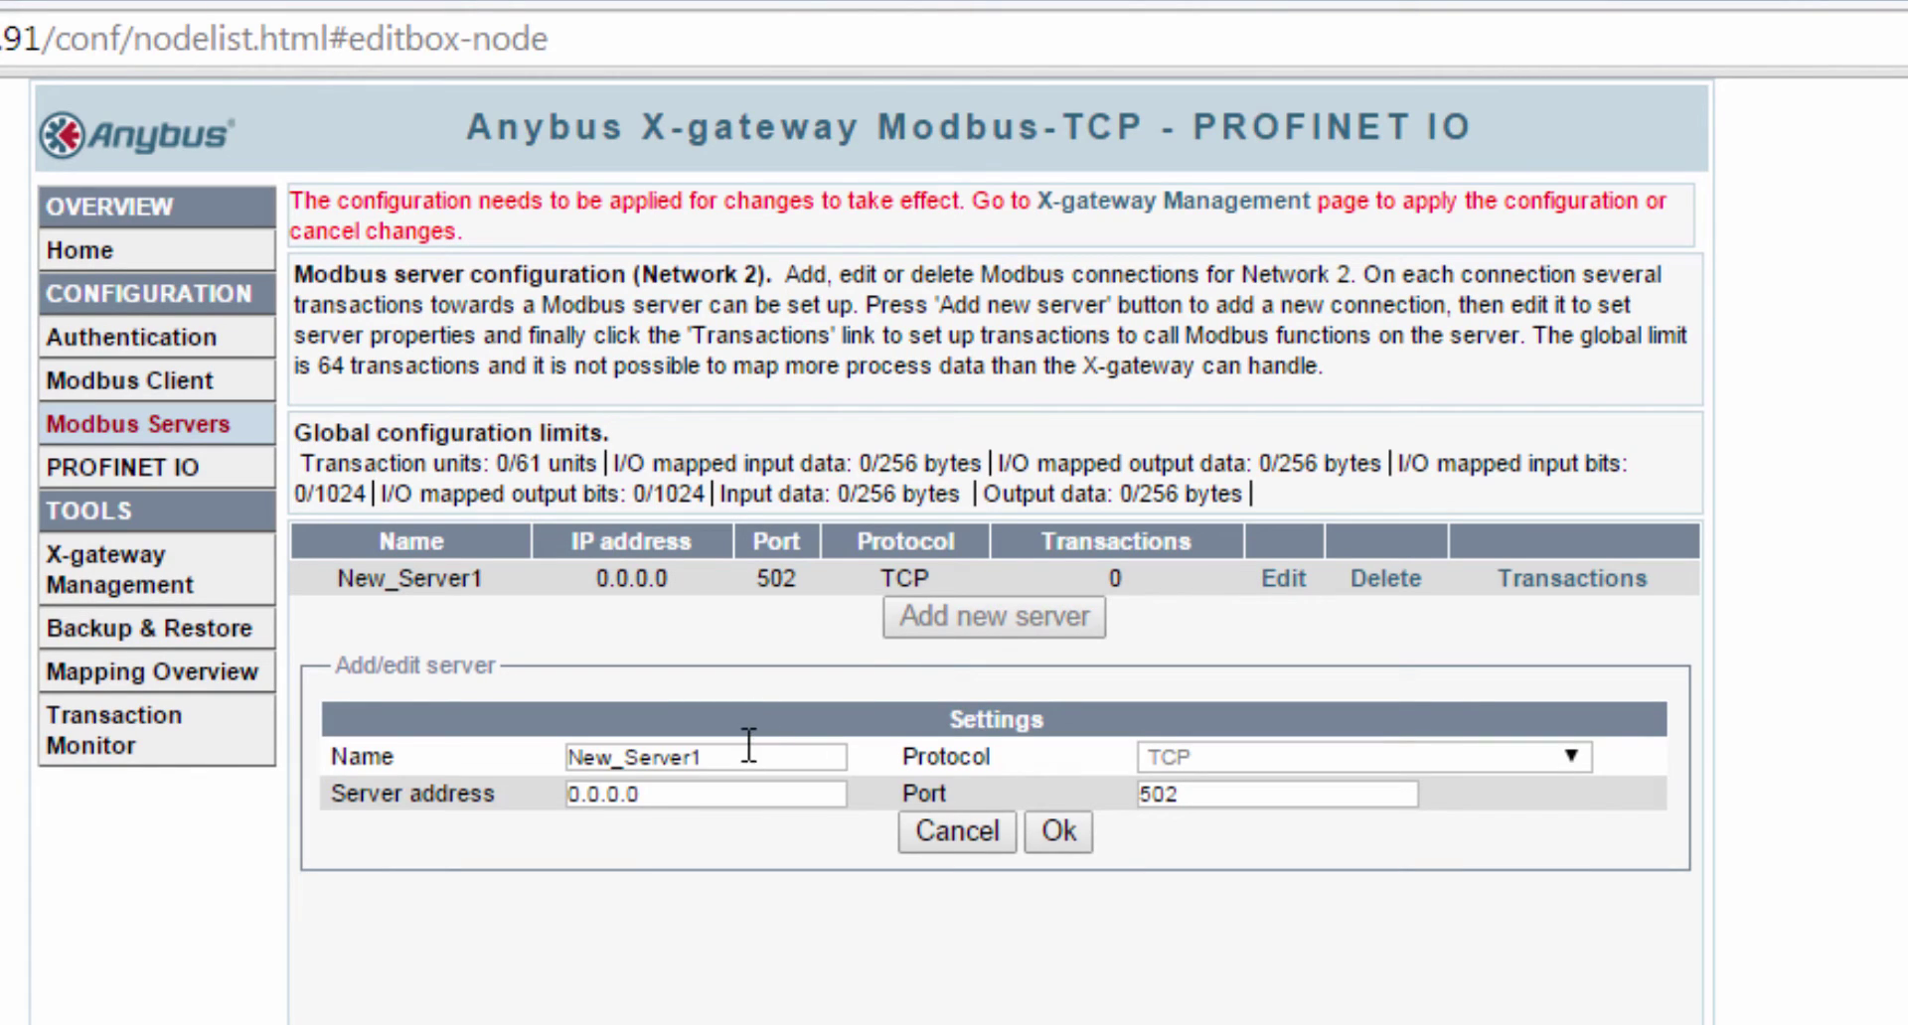
pyautogui.moveTo(749, 743); pyautogui.dragTo(501, 741)
pyautogui.write('Mbus_Gatewa')
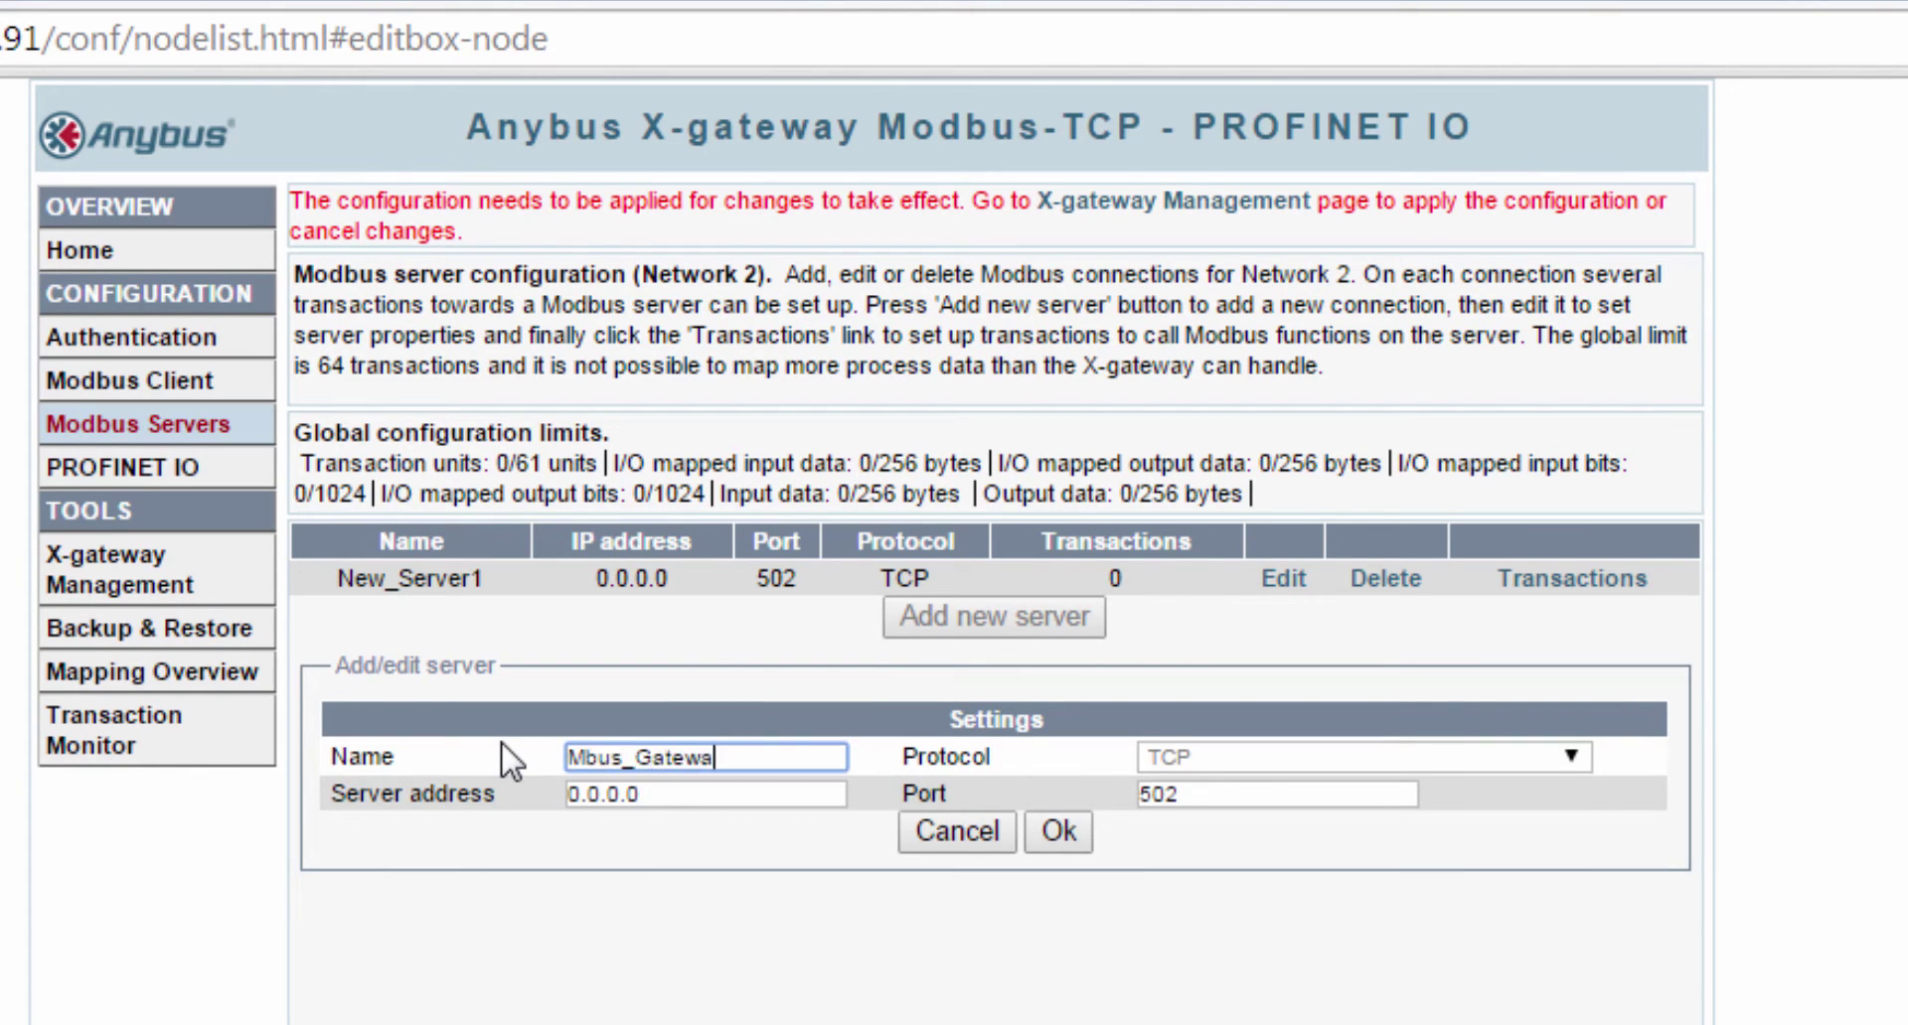
pyautogui.write('y')
pyautogui.moveTo(694, 792); pyautogui.dragTo(394, 795)
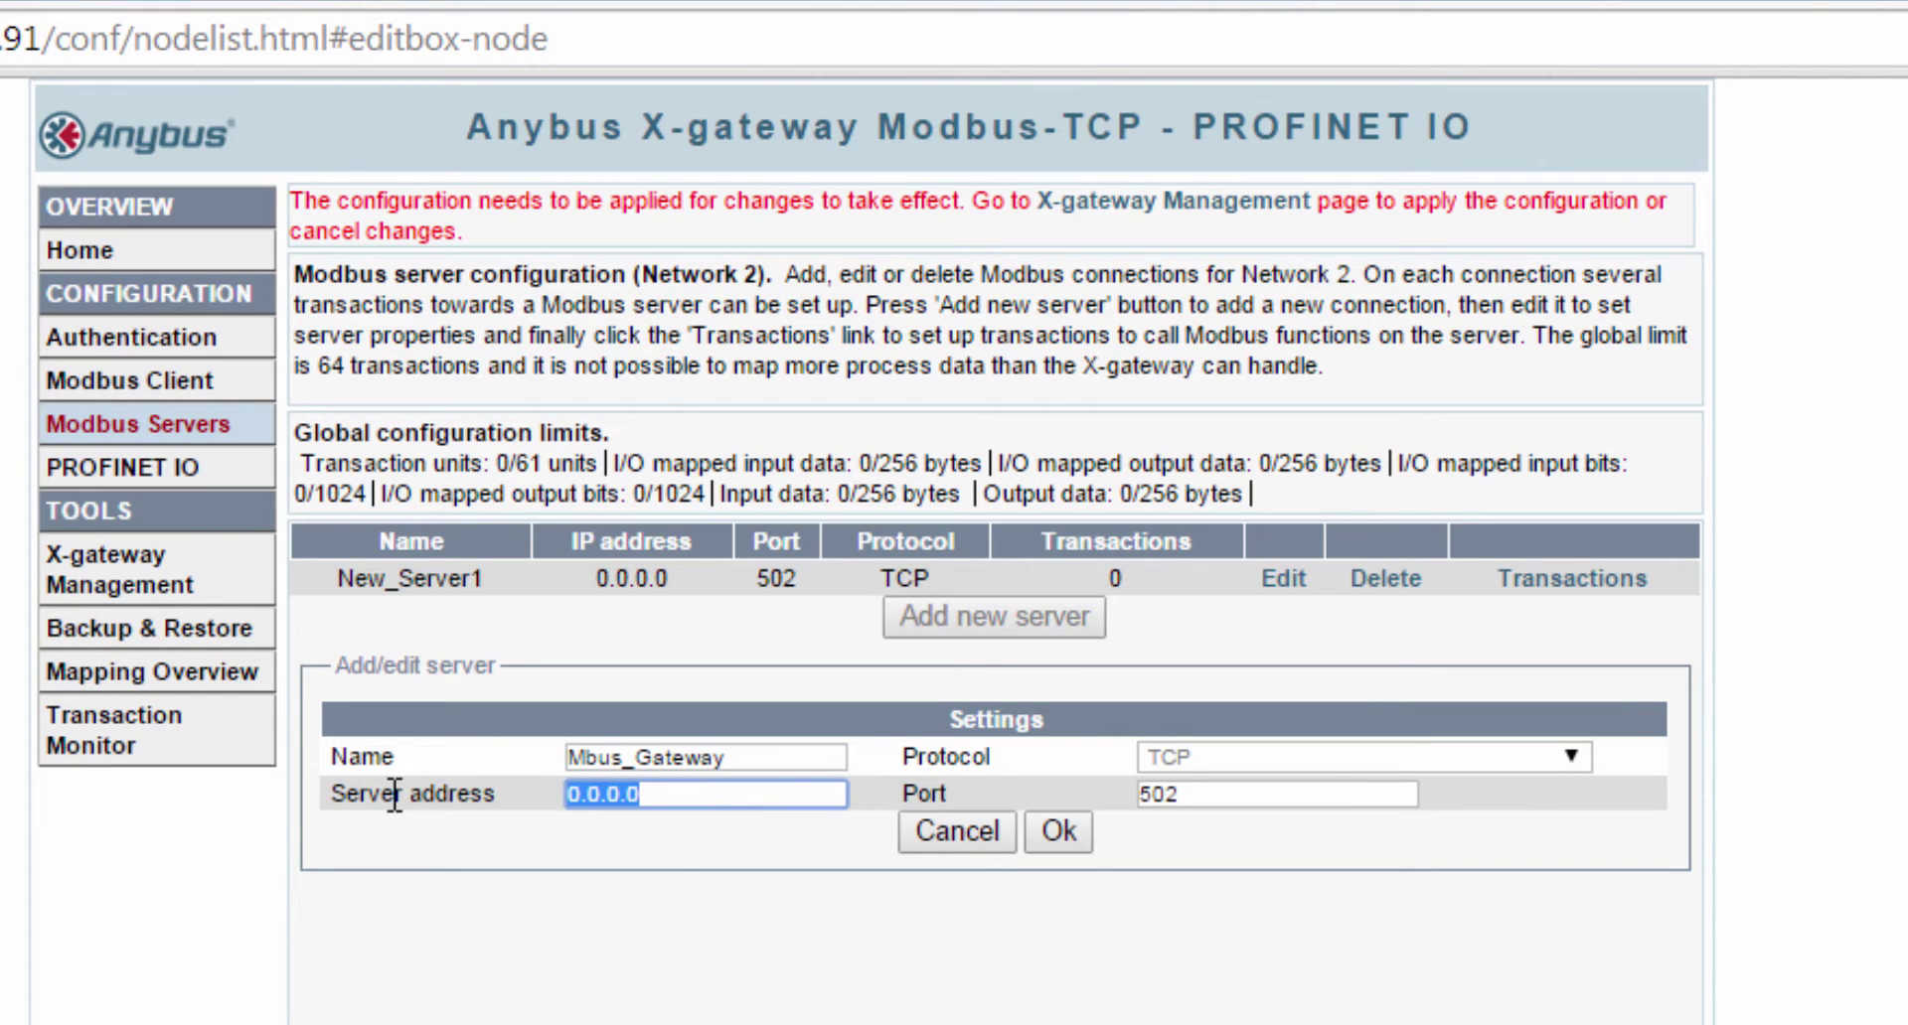
pyautogui.write('10.10.55')
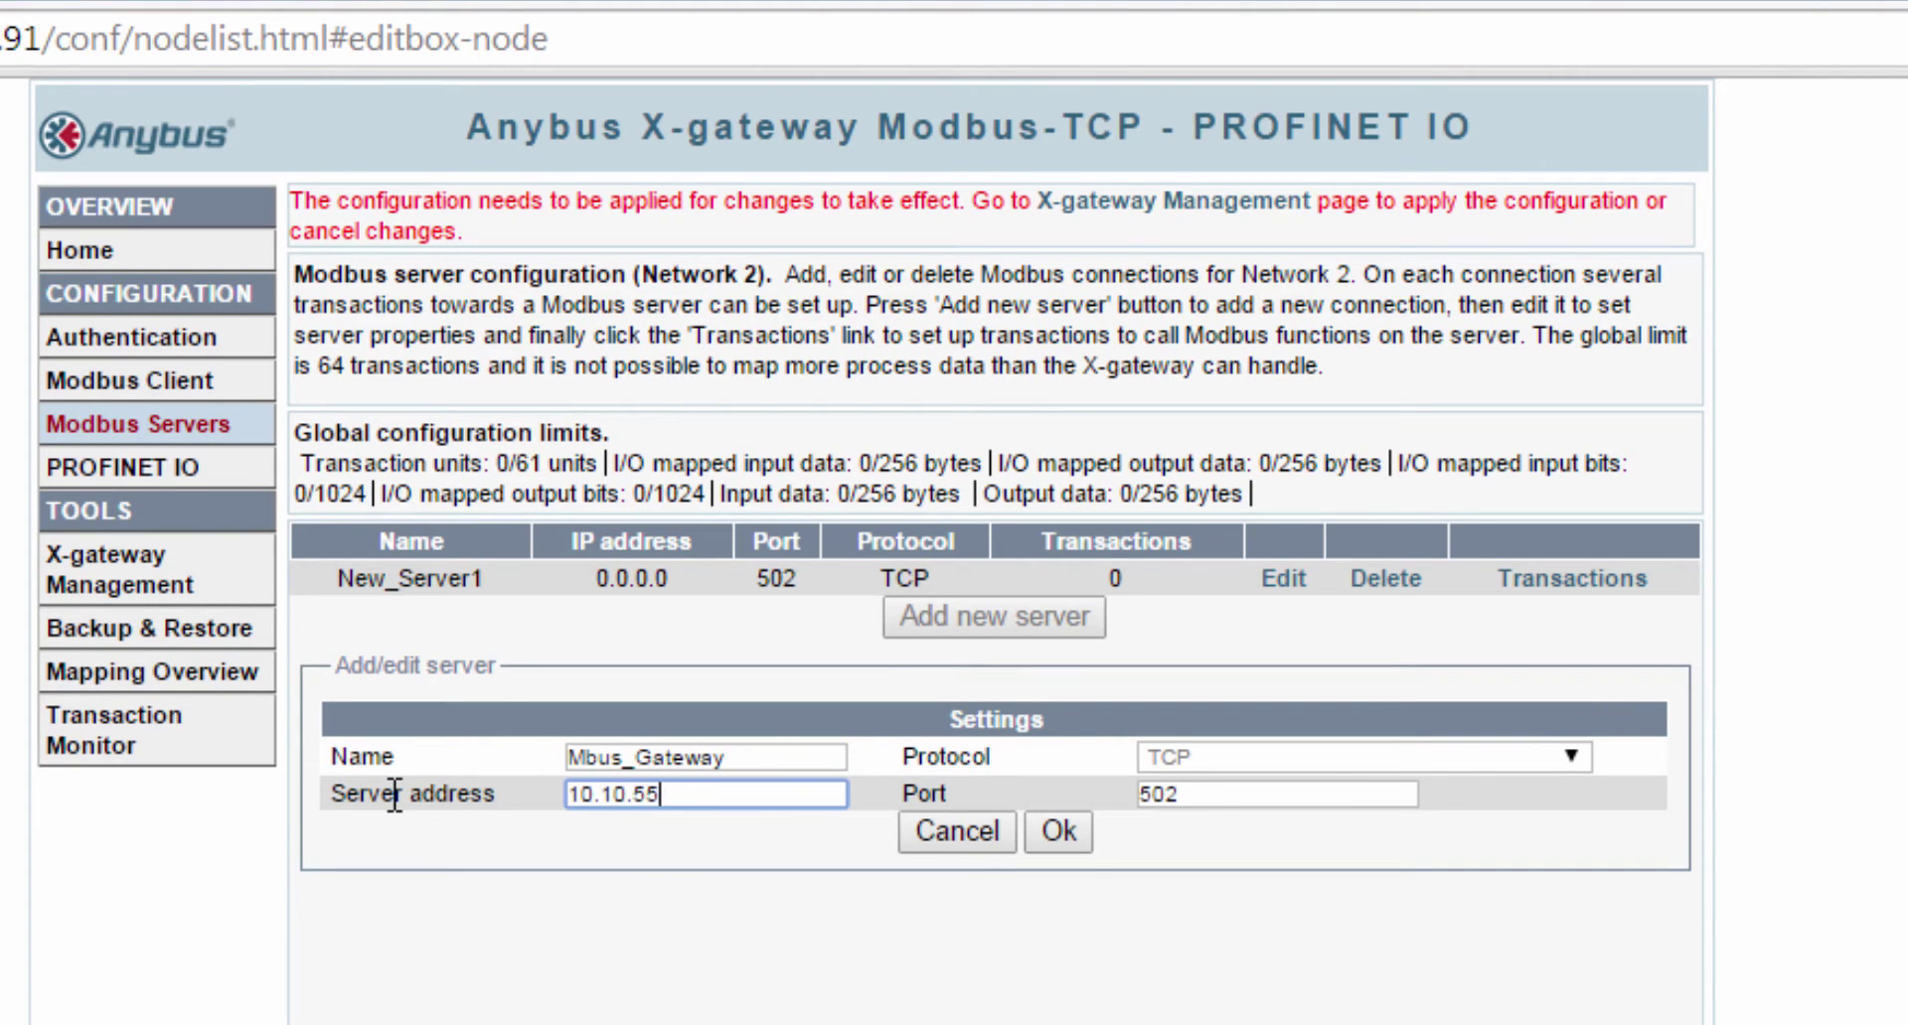
pyautogui.write('.92')
pyautogui.click(1046, 840)
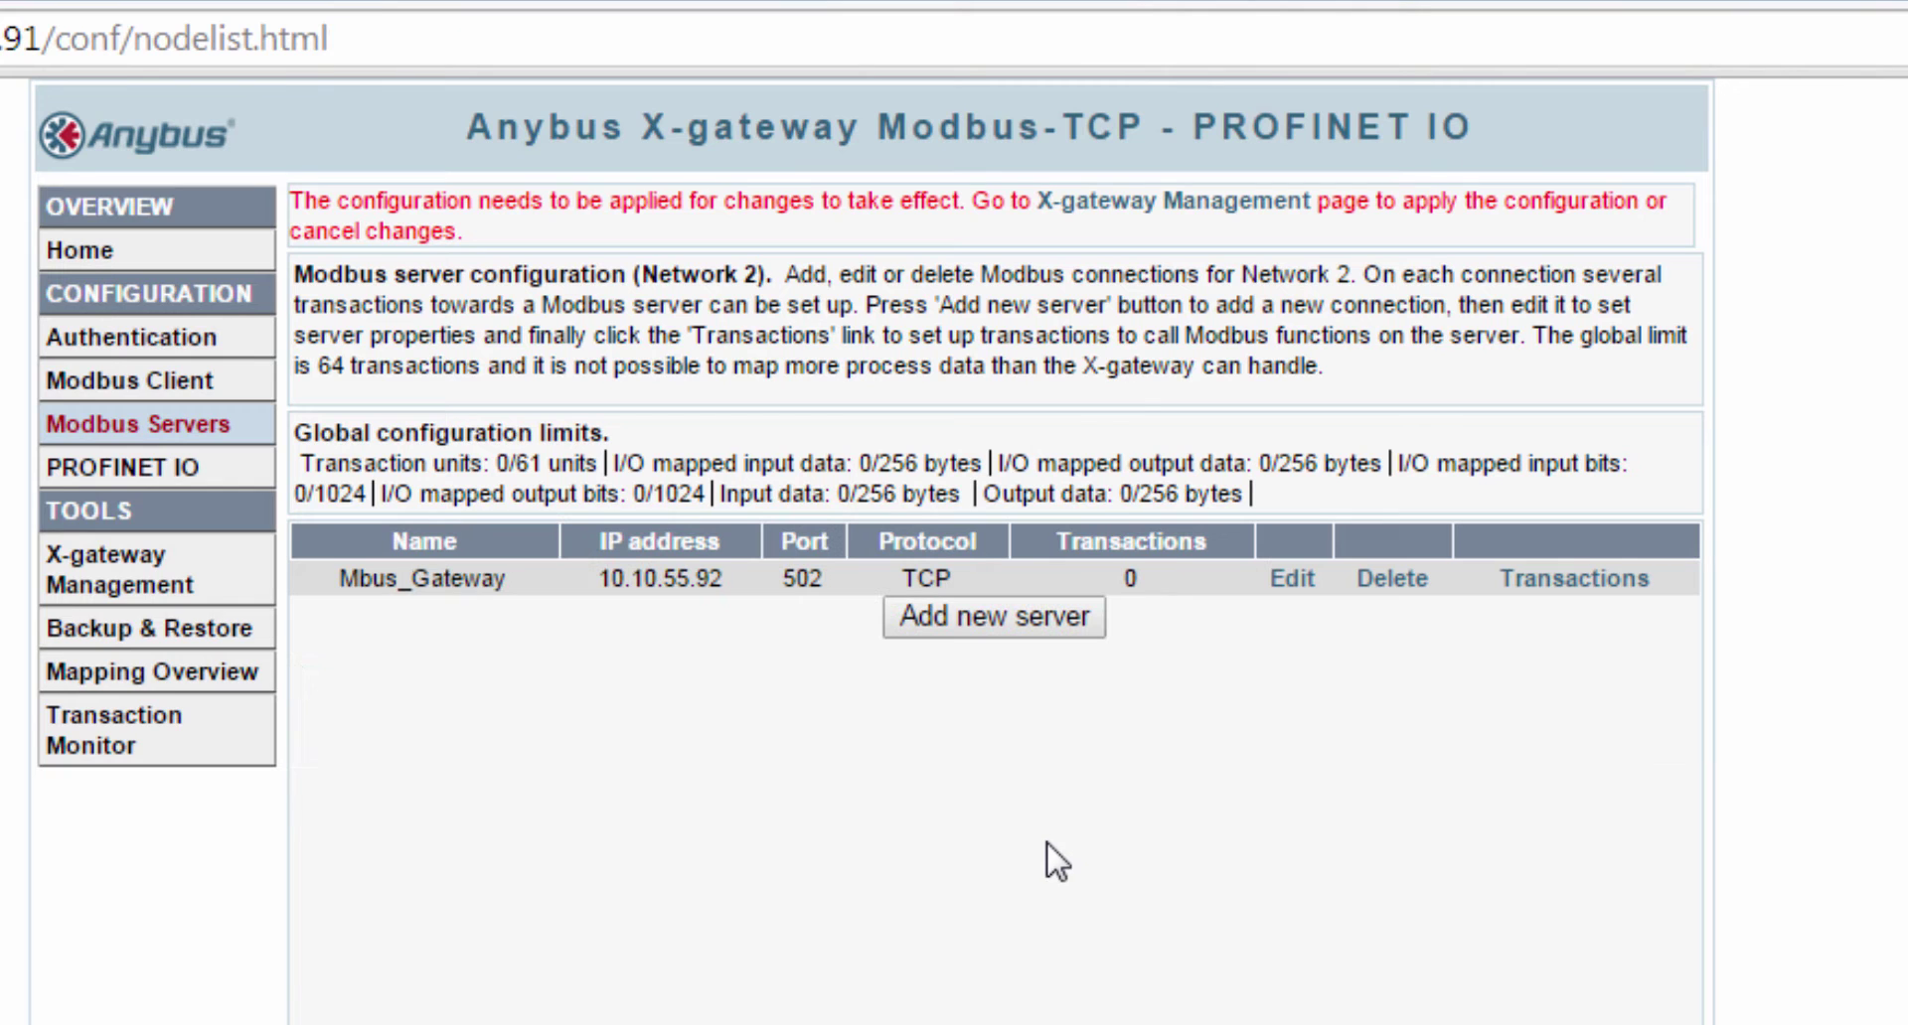
pyautogui.click(1506, 584)
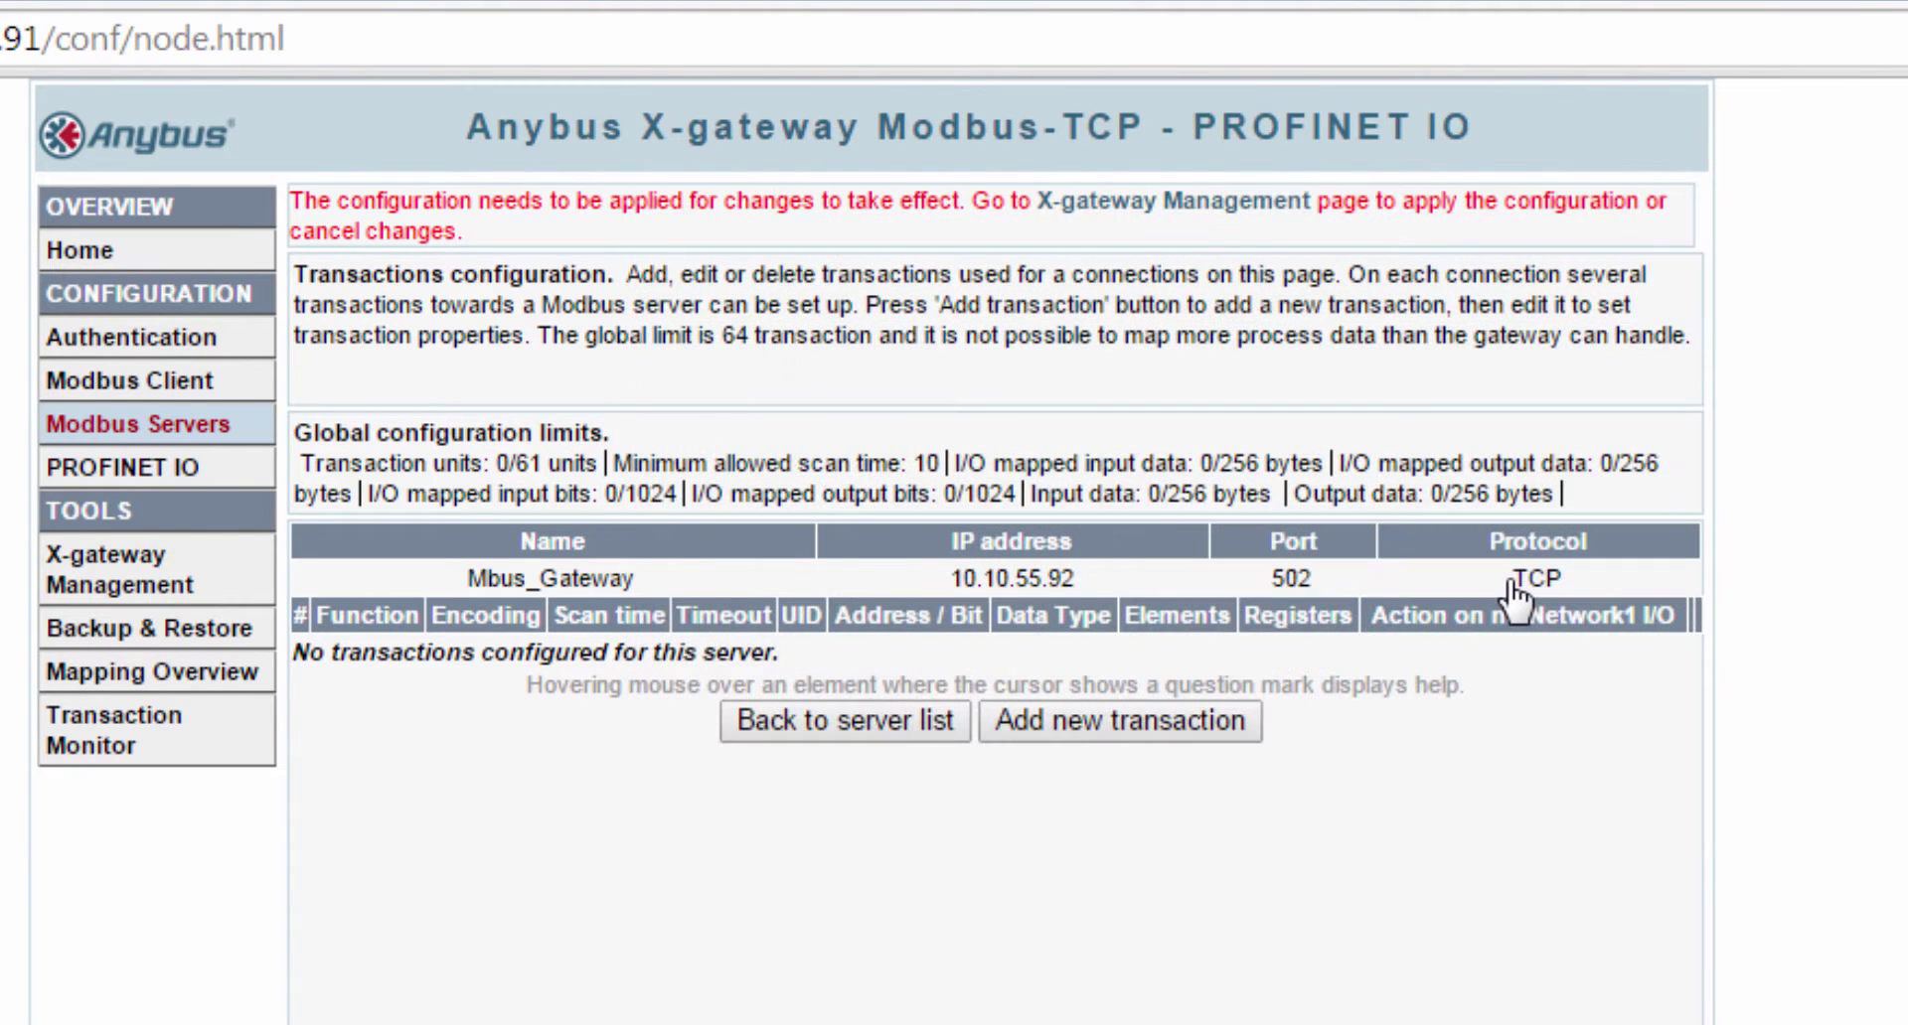
# - Add two transactions and rename the first one Residia_SerialNumber
pyautogui.click(1207, 721)
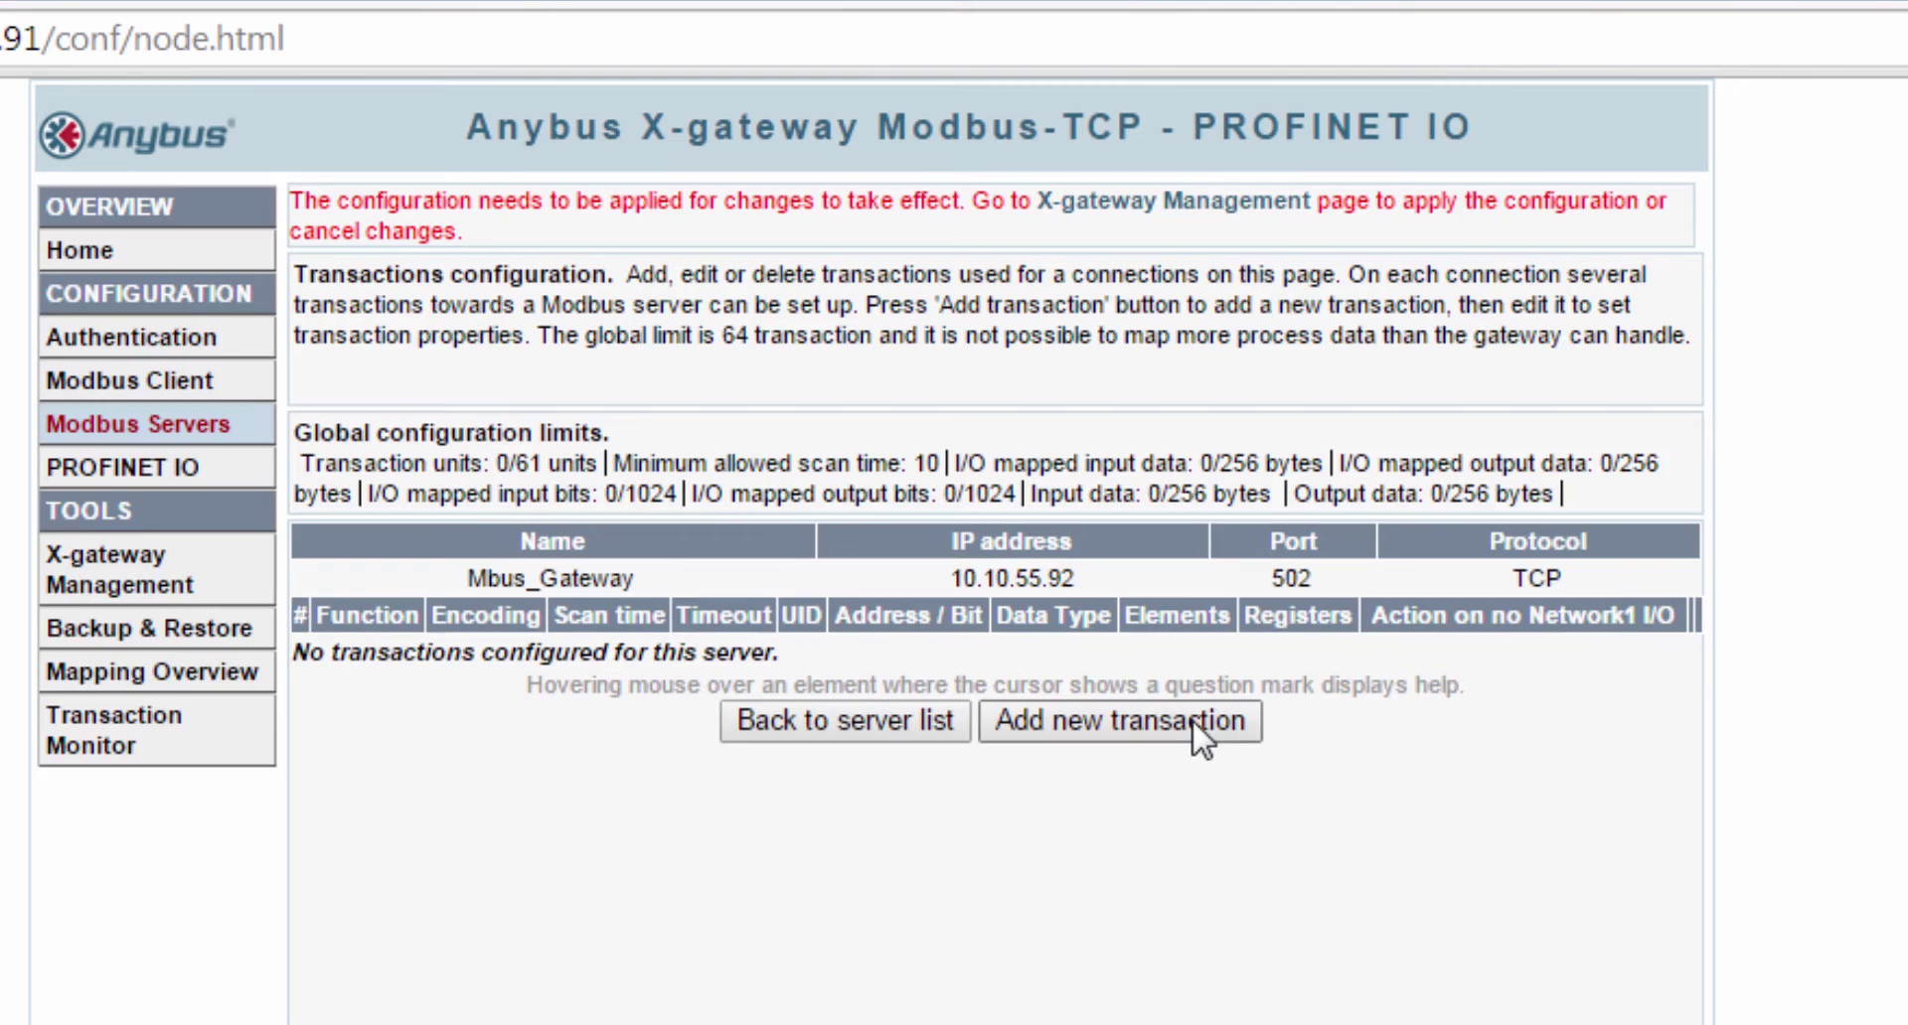
pyautogui.click(1165, 759)
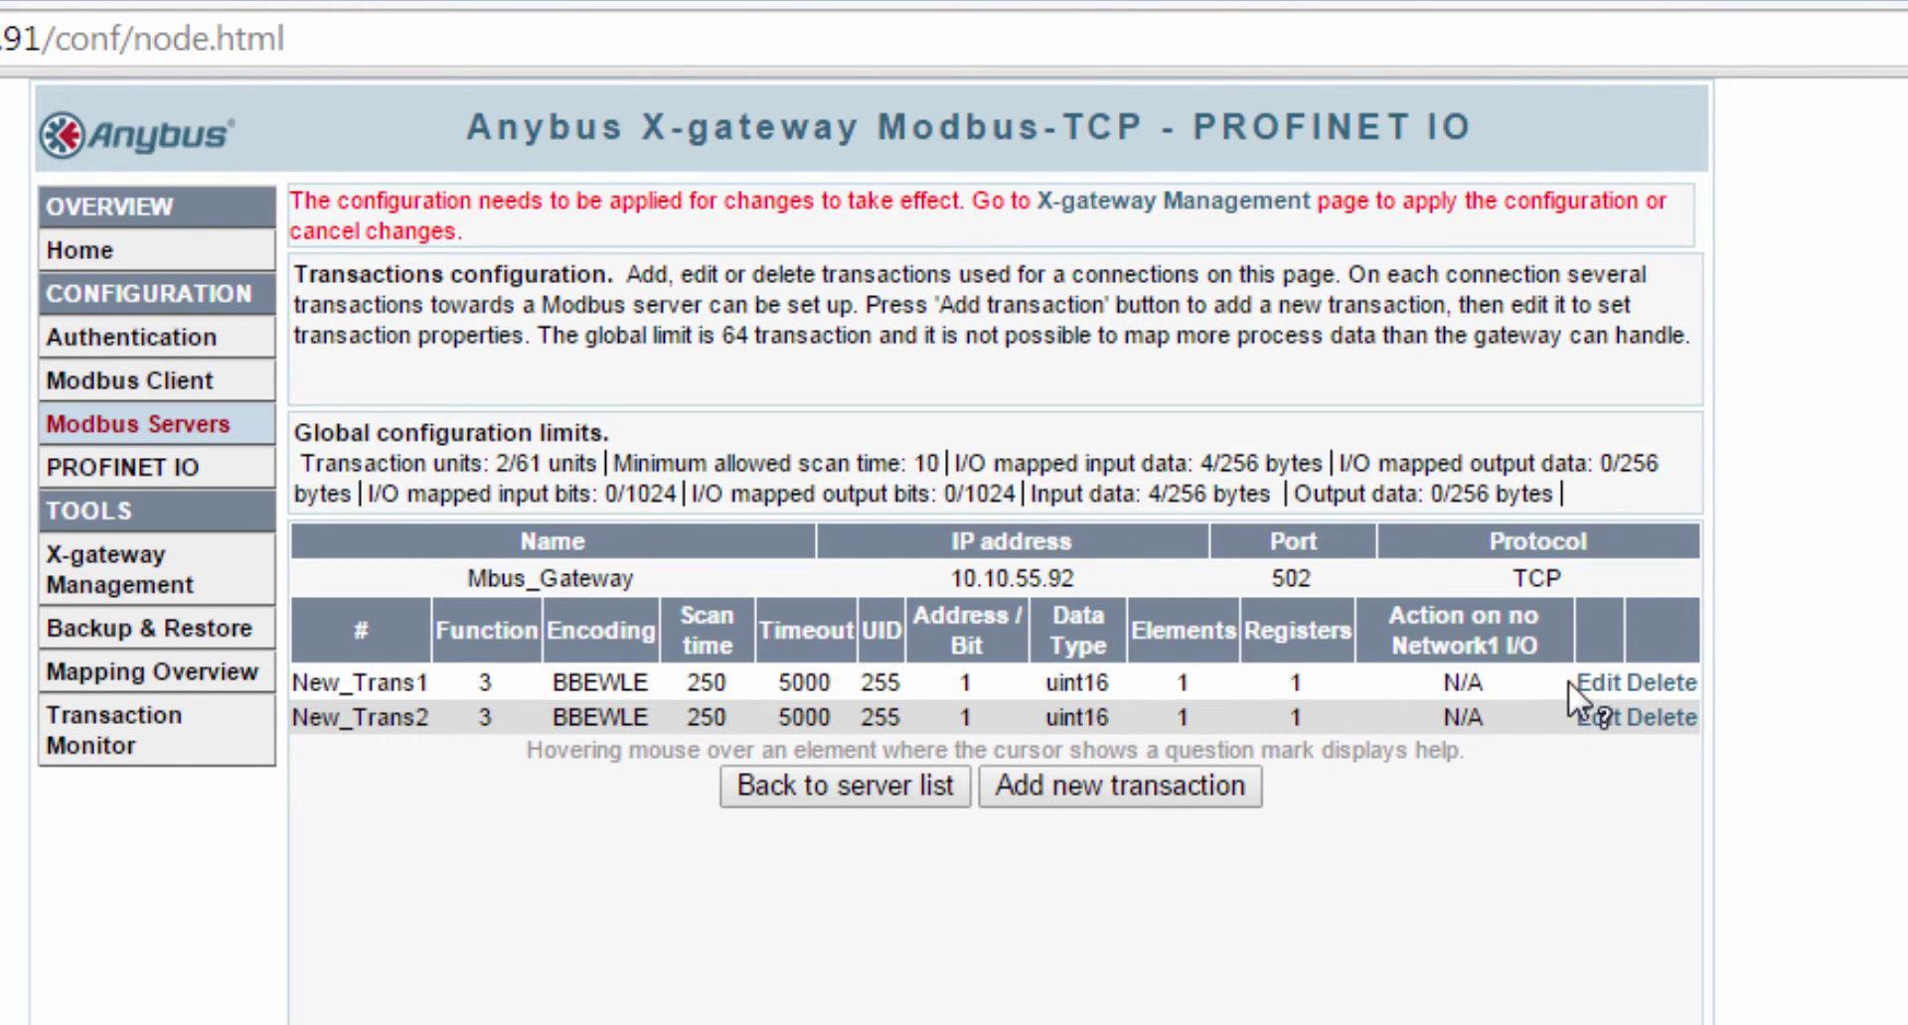
pyautogui.click(1580, 684)
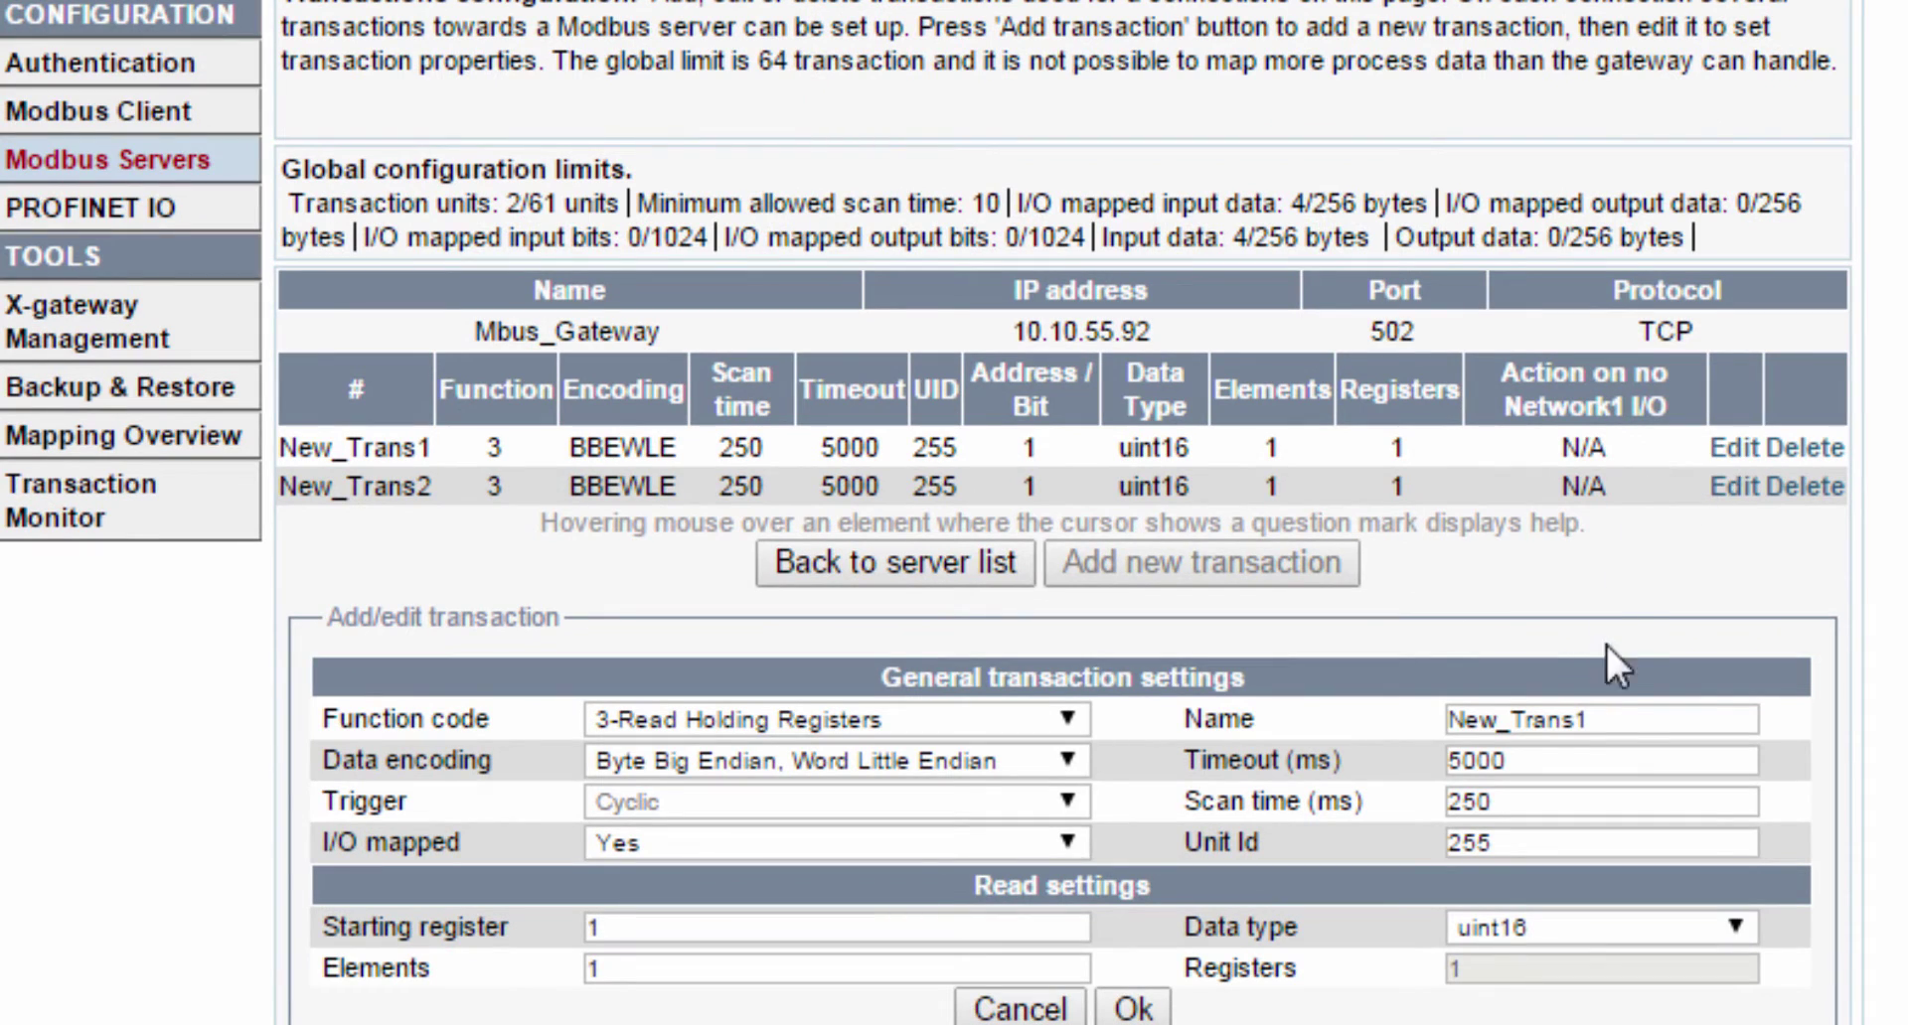
pyautogui.moveTo(1626, 719); pyautogui.dragTo(1434, 719)
pyautogui.write('Residia')
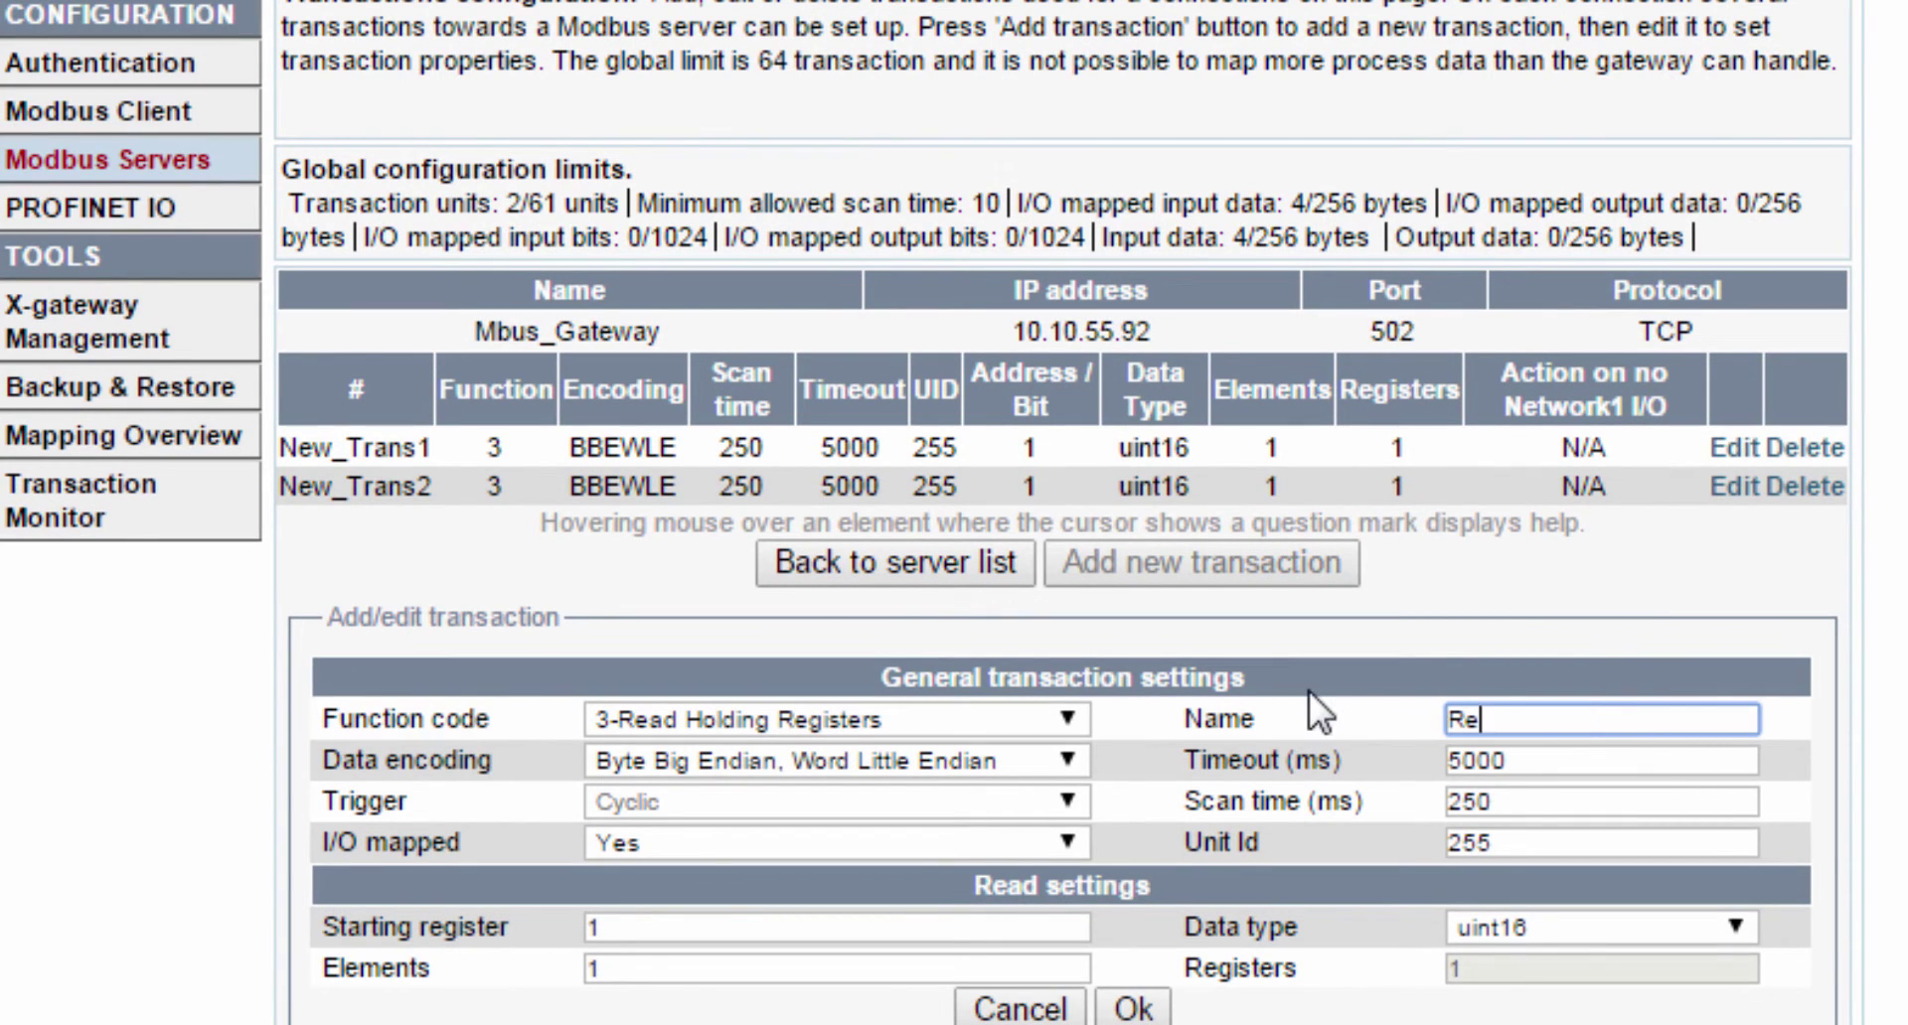
pyautogui.write('_SerialNumber')
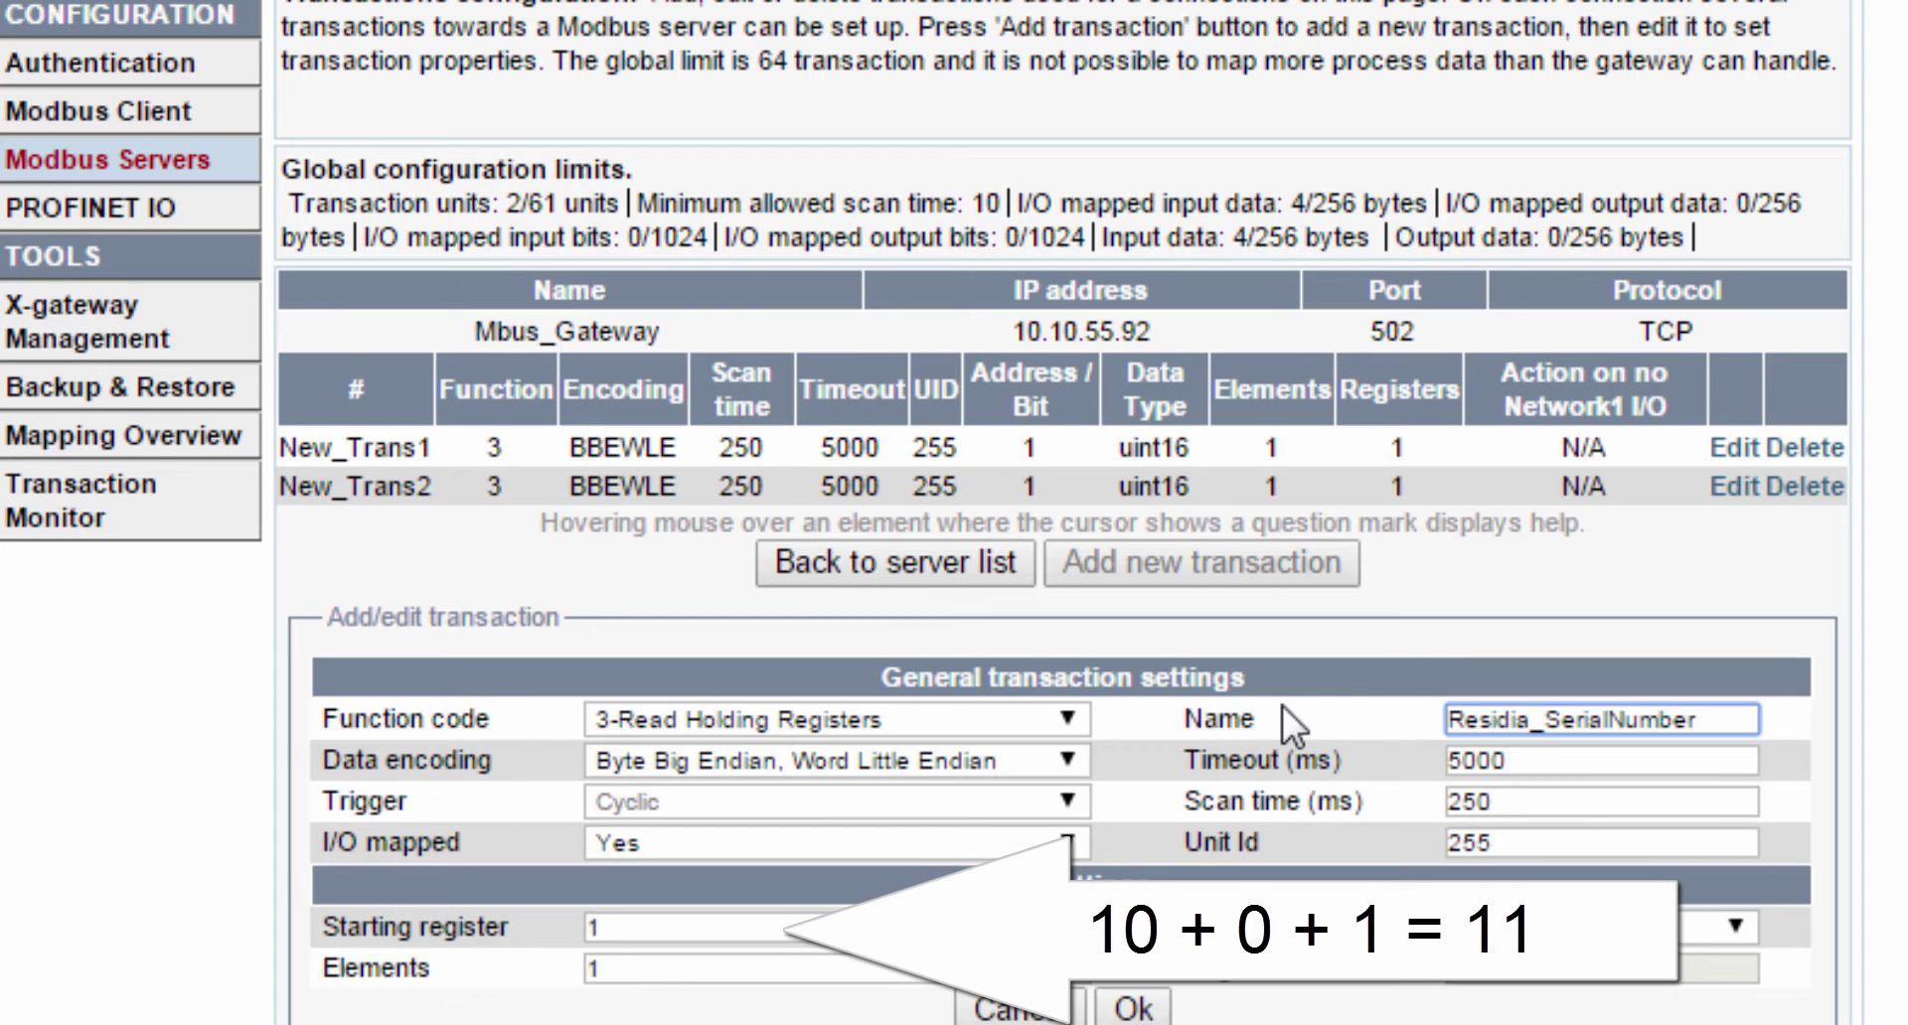
# - Set Residia_SerialNumber to starting register 11 with 2 elements and save it
pyautogui.click(766, 916)
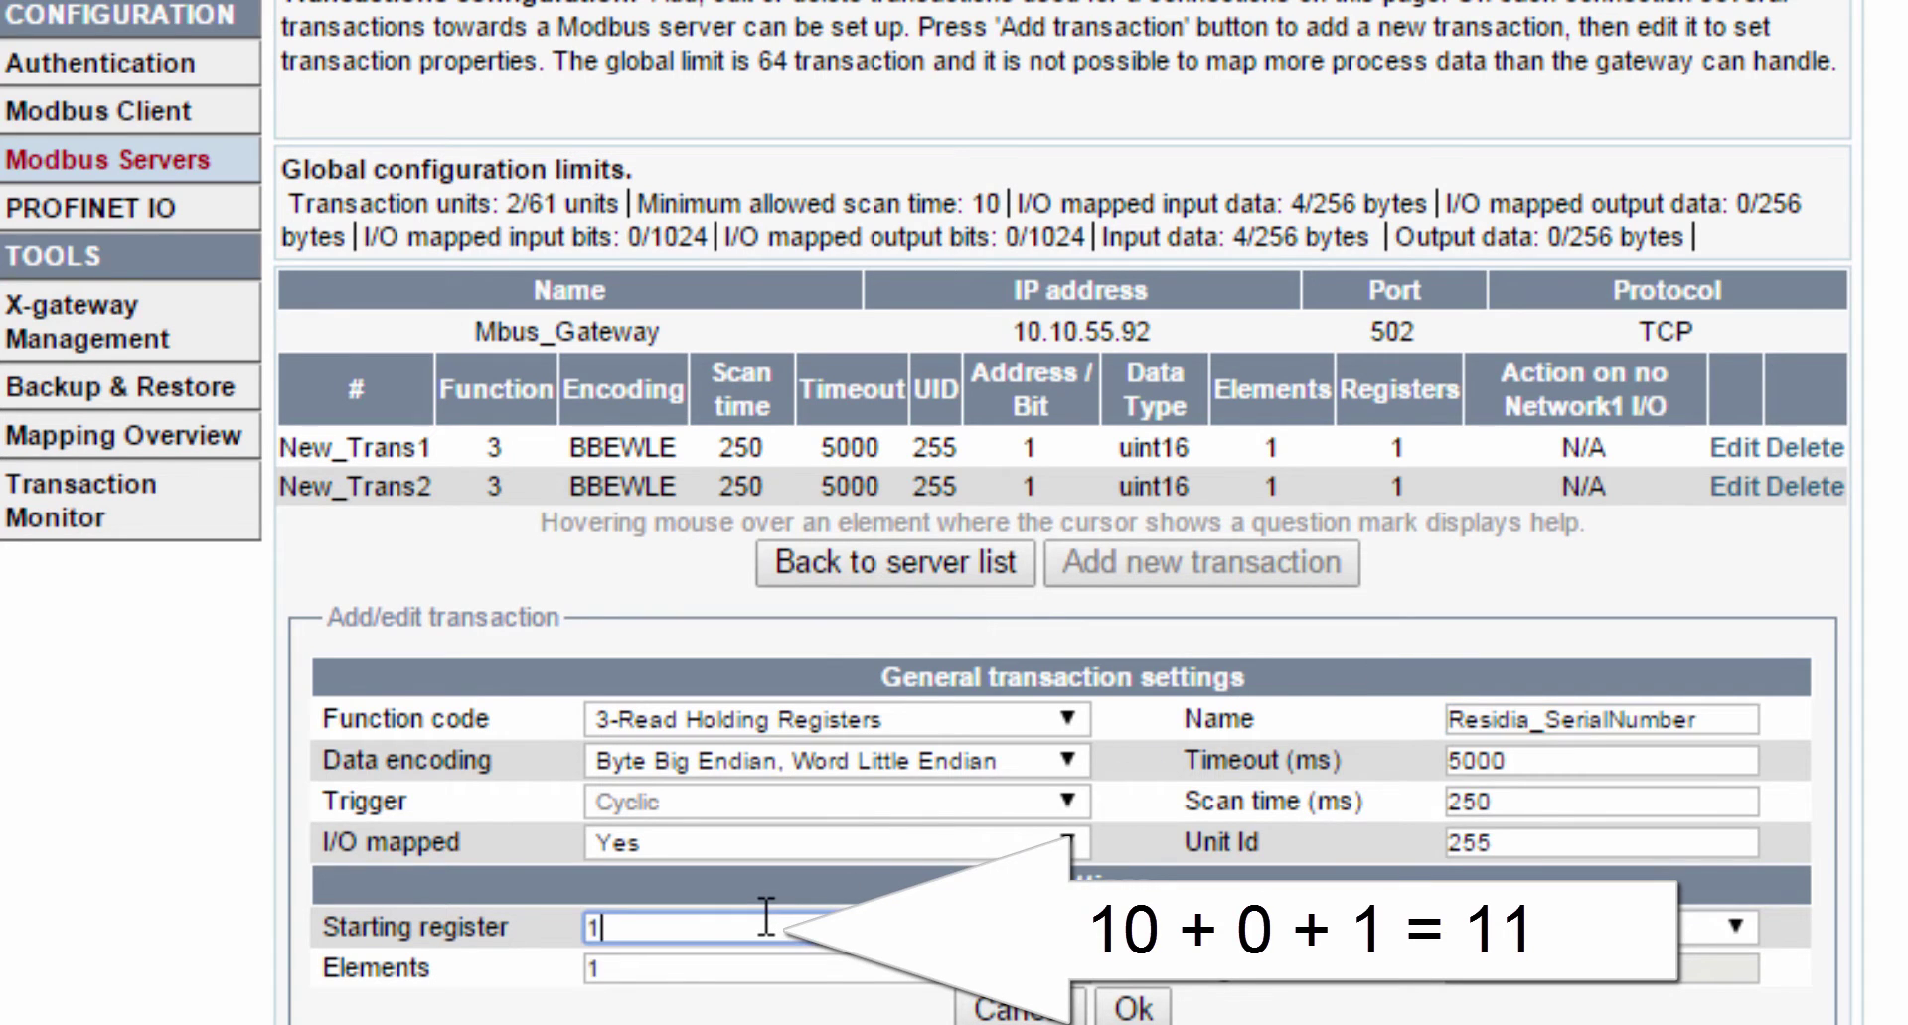
pyautogui.write('1')
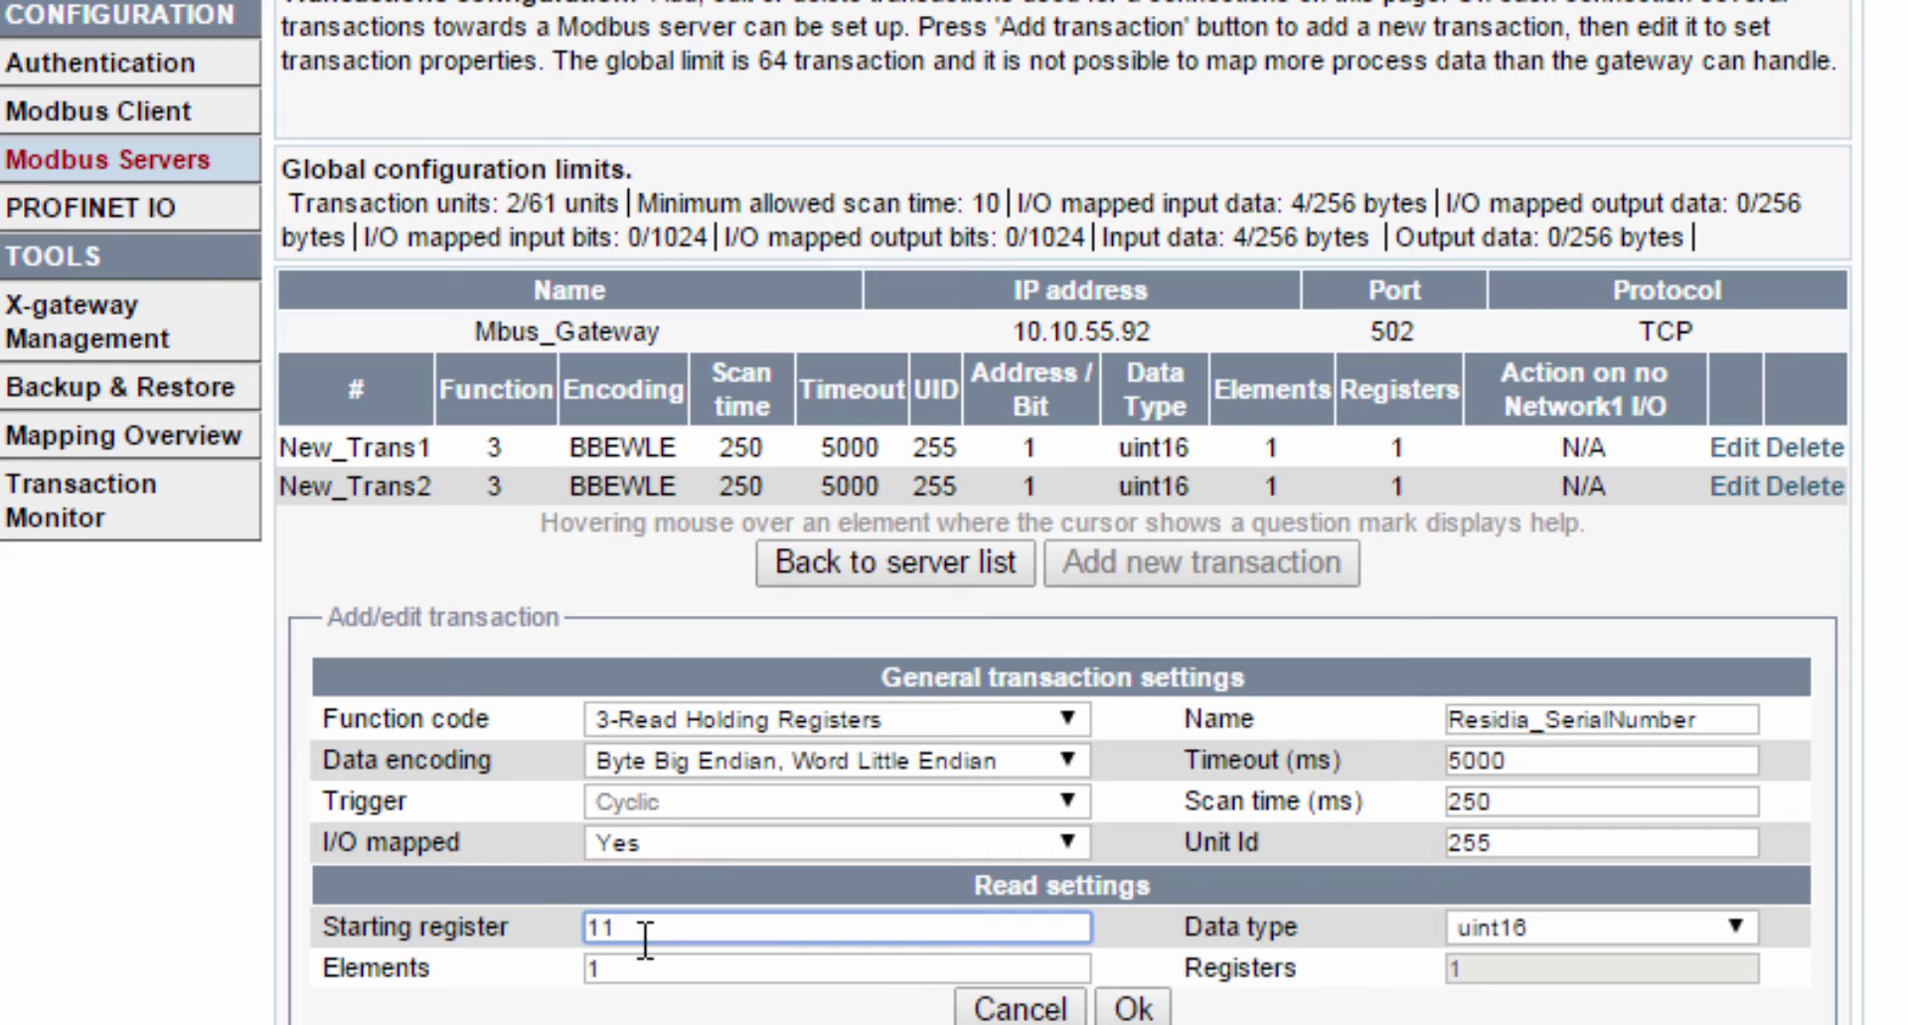
pyautogui.moveTo(636, 970); pyautogui.dragTo(577, 972)
pyautogui.write('2')
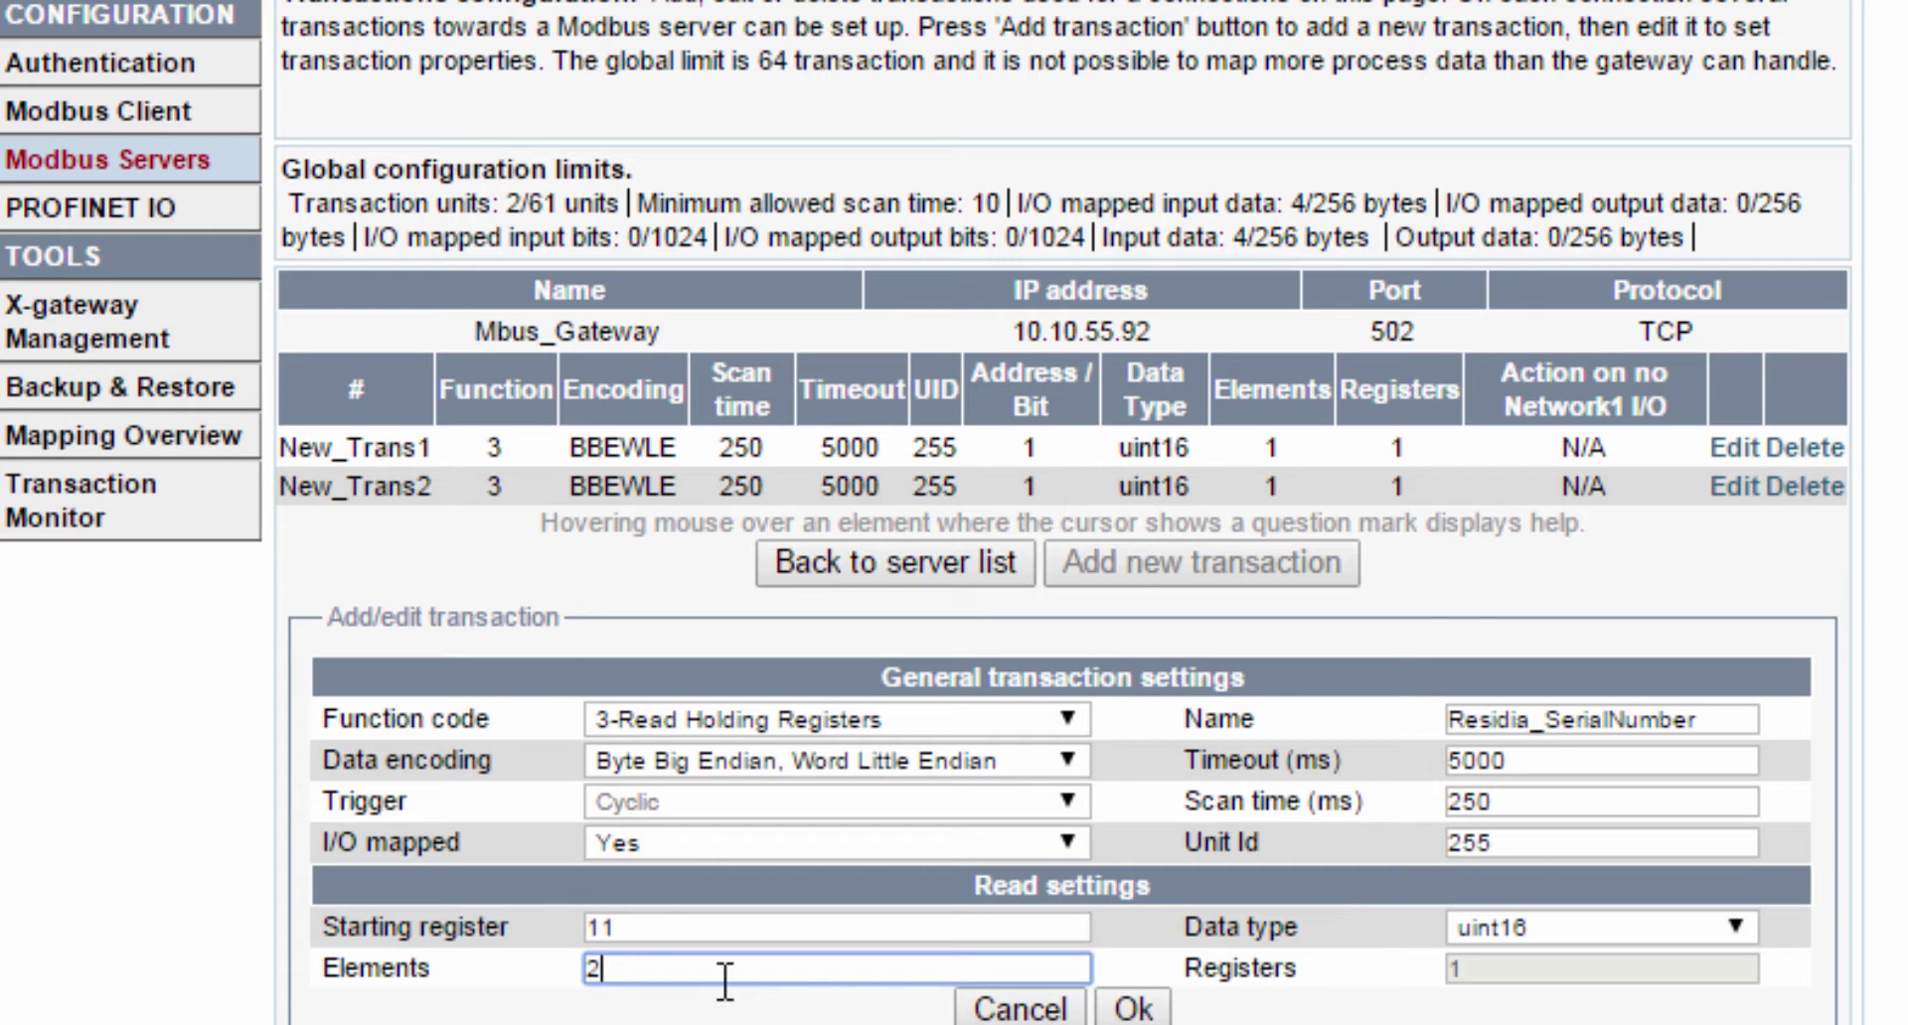
pyautogui.click(1130, 1010)
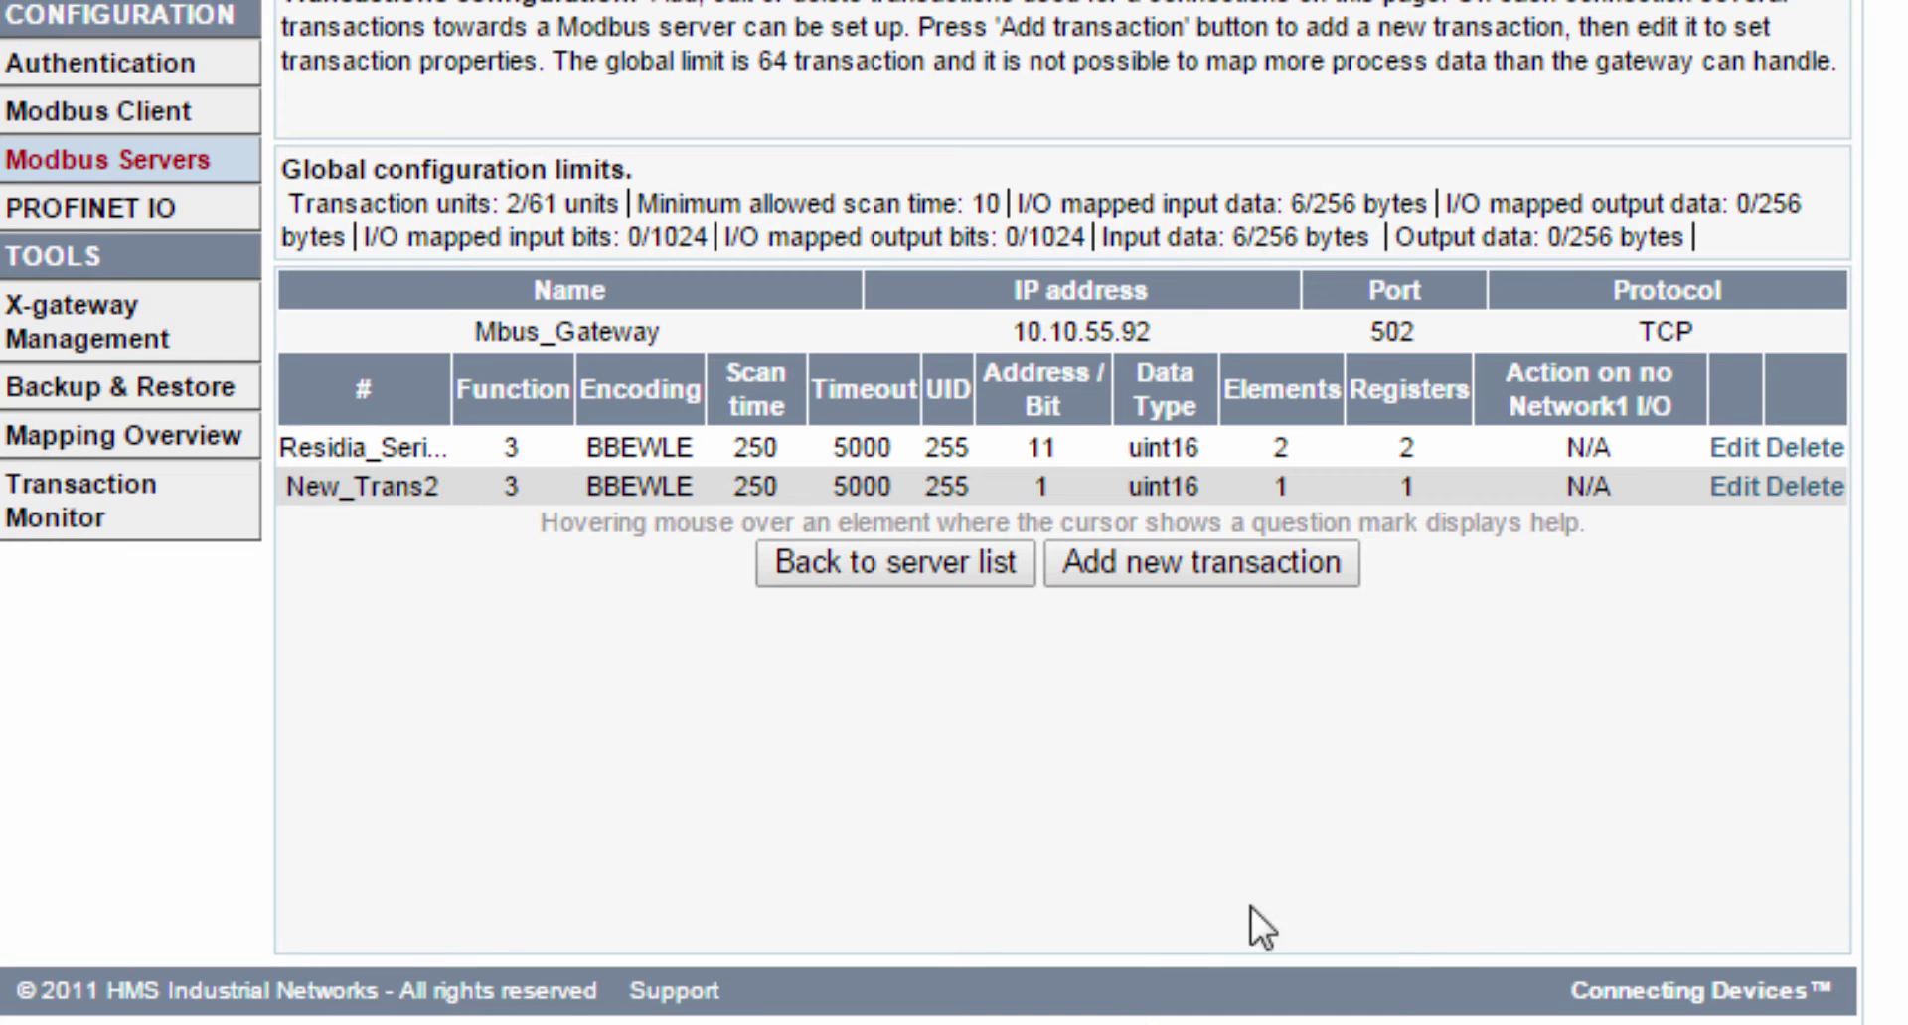
# - Rename the second transaction New_Trans2 to ABB_Wh
pyautogui.click(1740, 497)
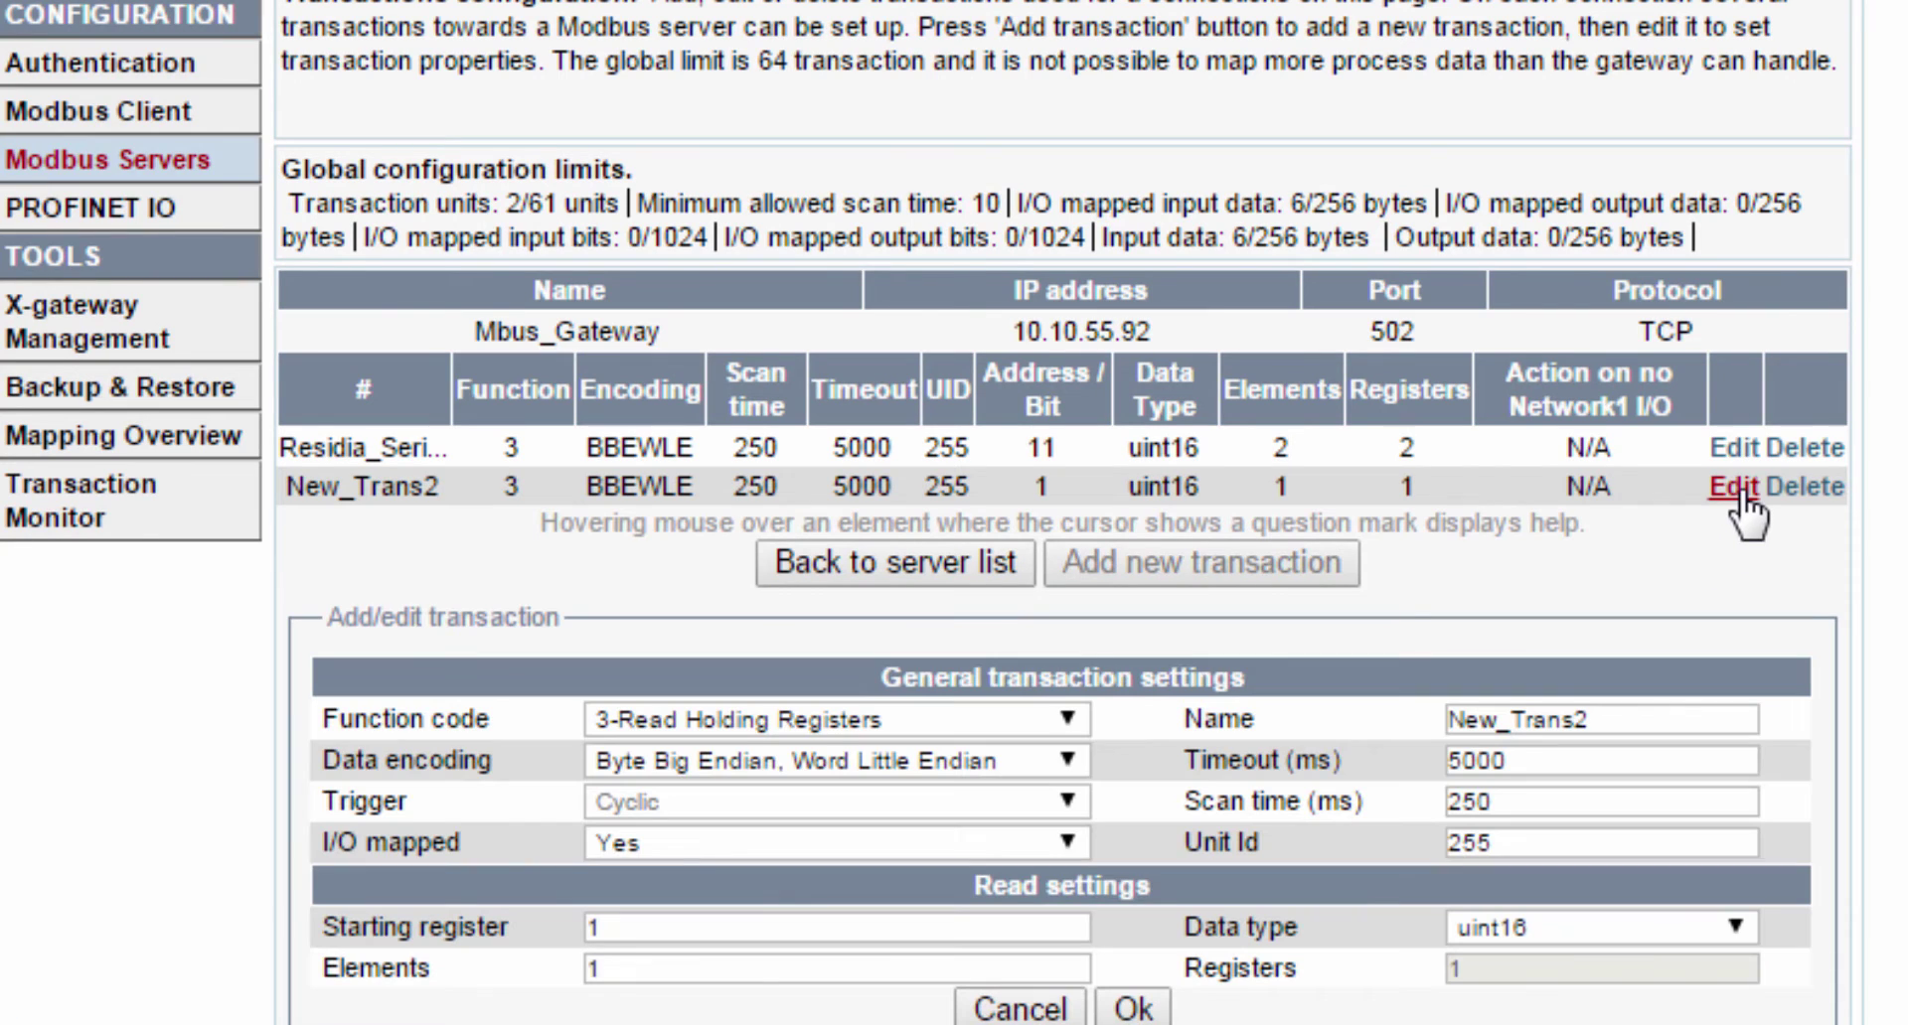
pyautogui.click(1721, 711)
pyautogui.moveTo(1722, 713); pyautogui.dragTo(1400, 747)
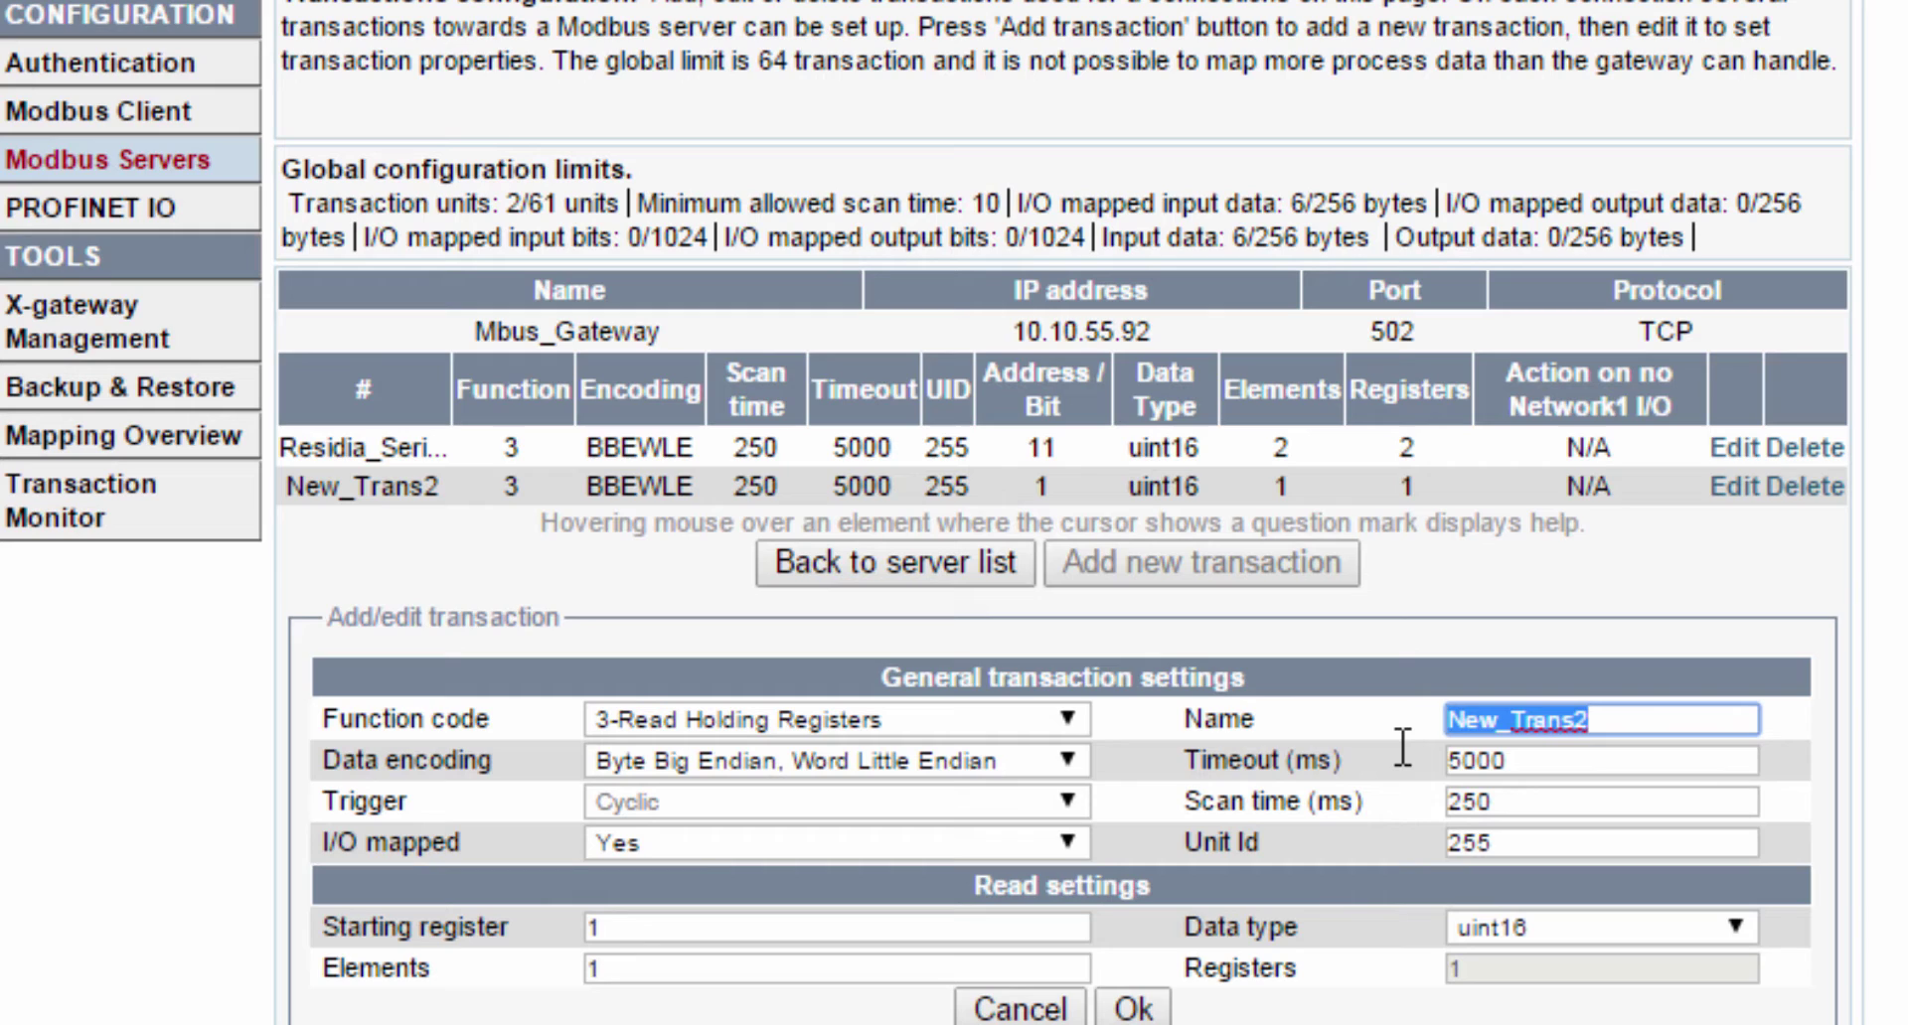
pyautogui.write('ABB_')
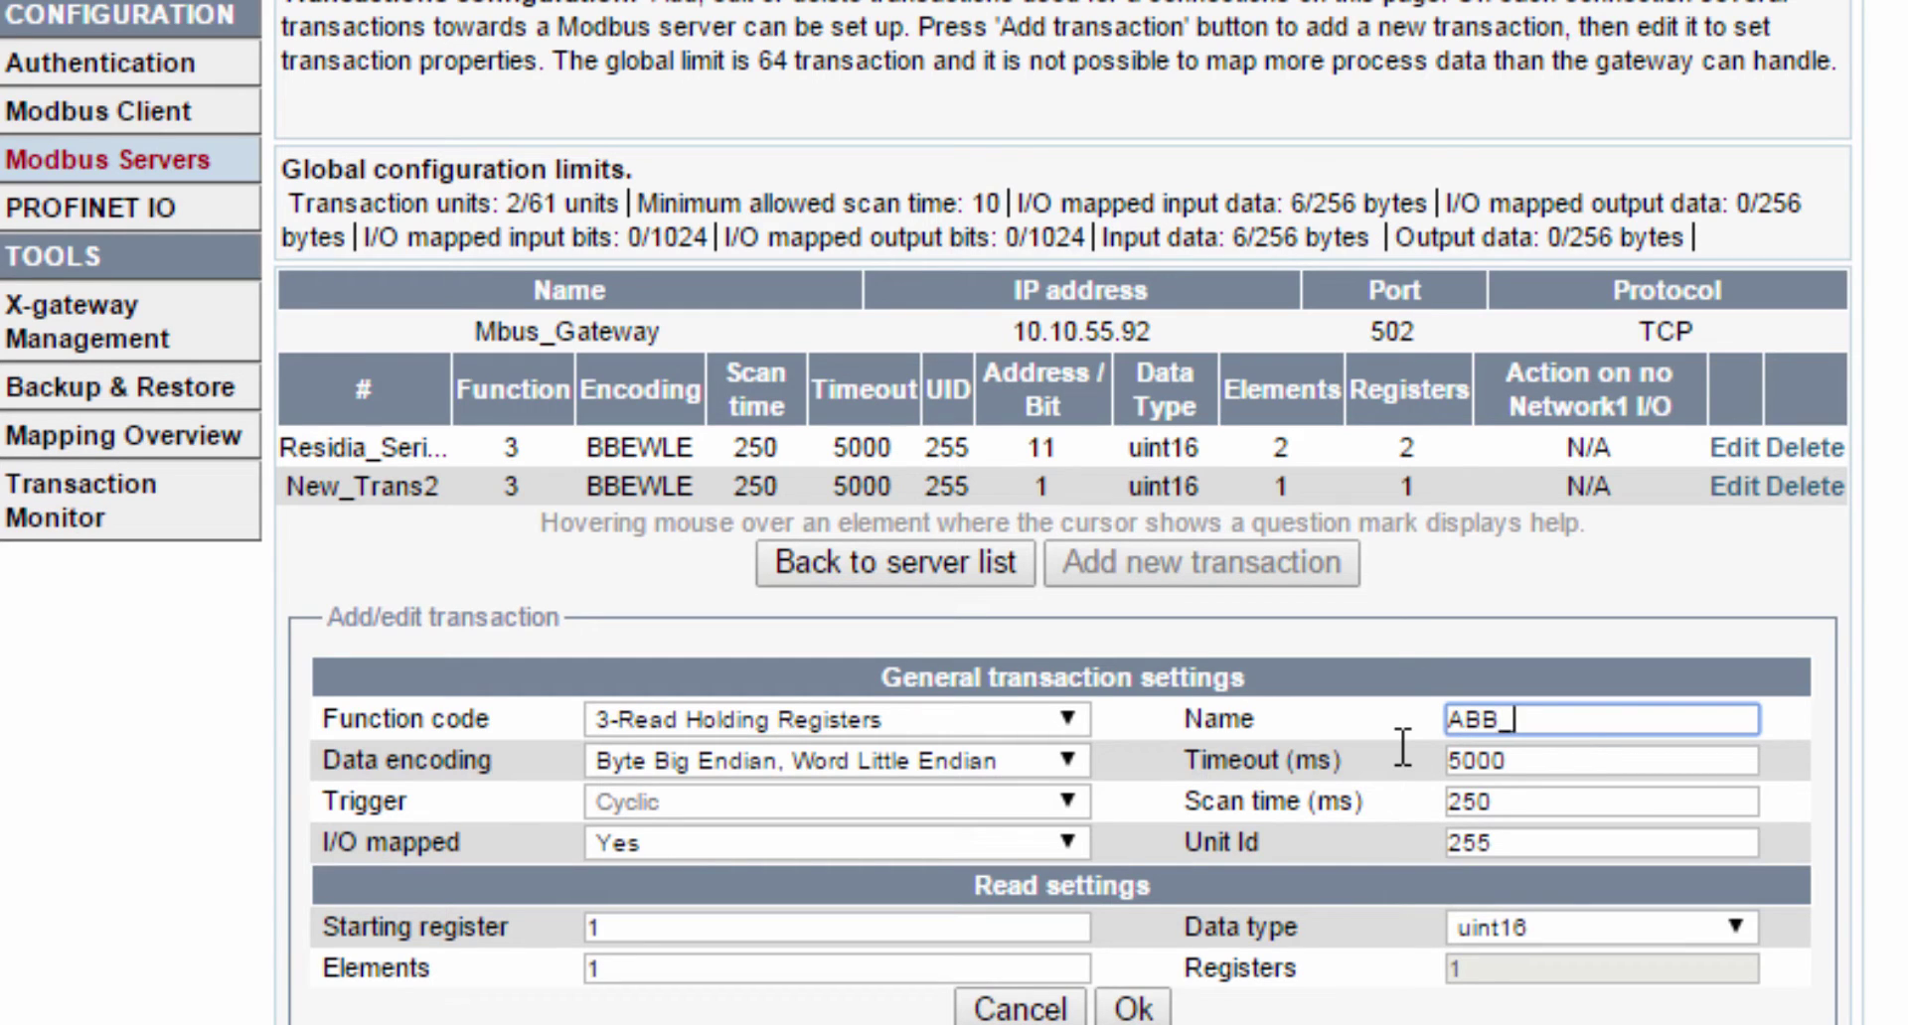
pyautogui.write('Wh')
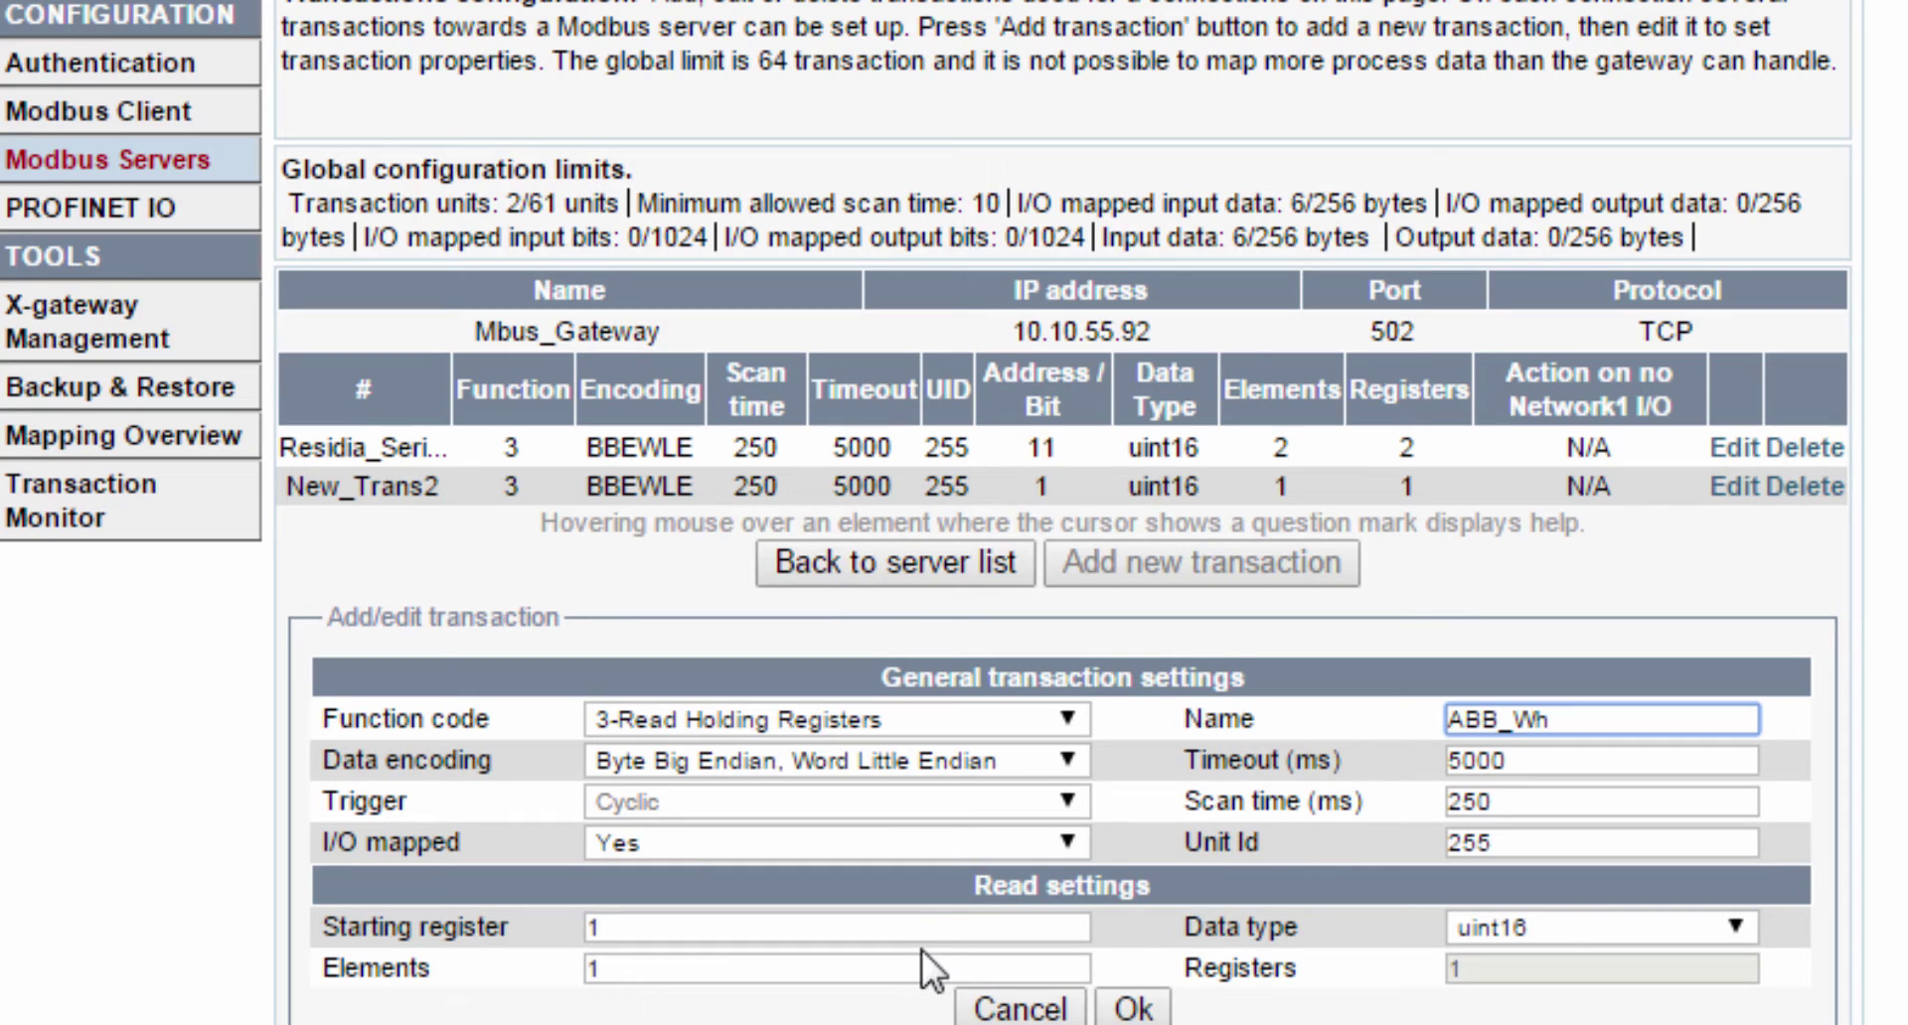
# - Set ABB_Wh to starting register 51 with 4 elements, save, and go to X-gateway Management
pyautogui.click(497, 902)
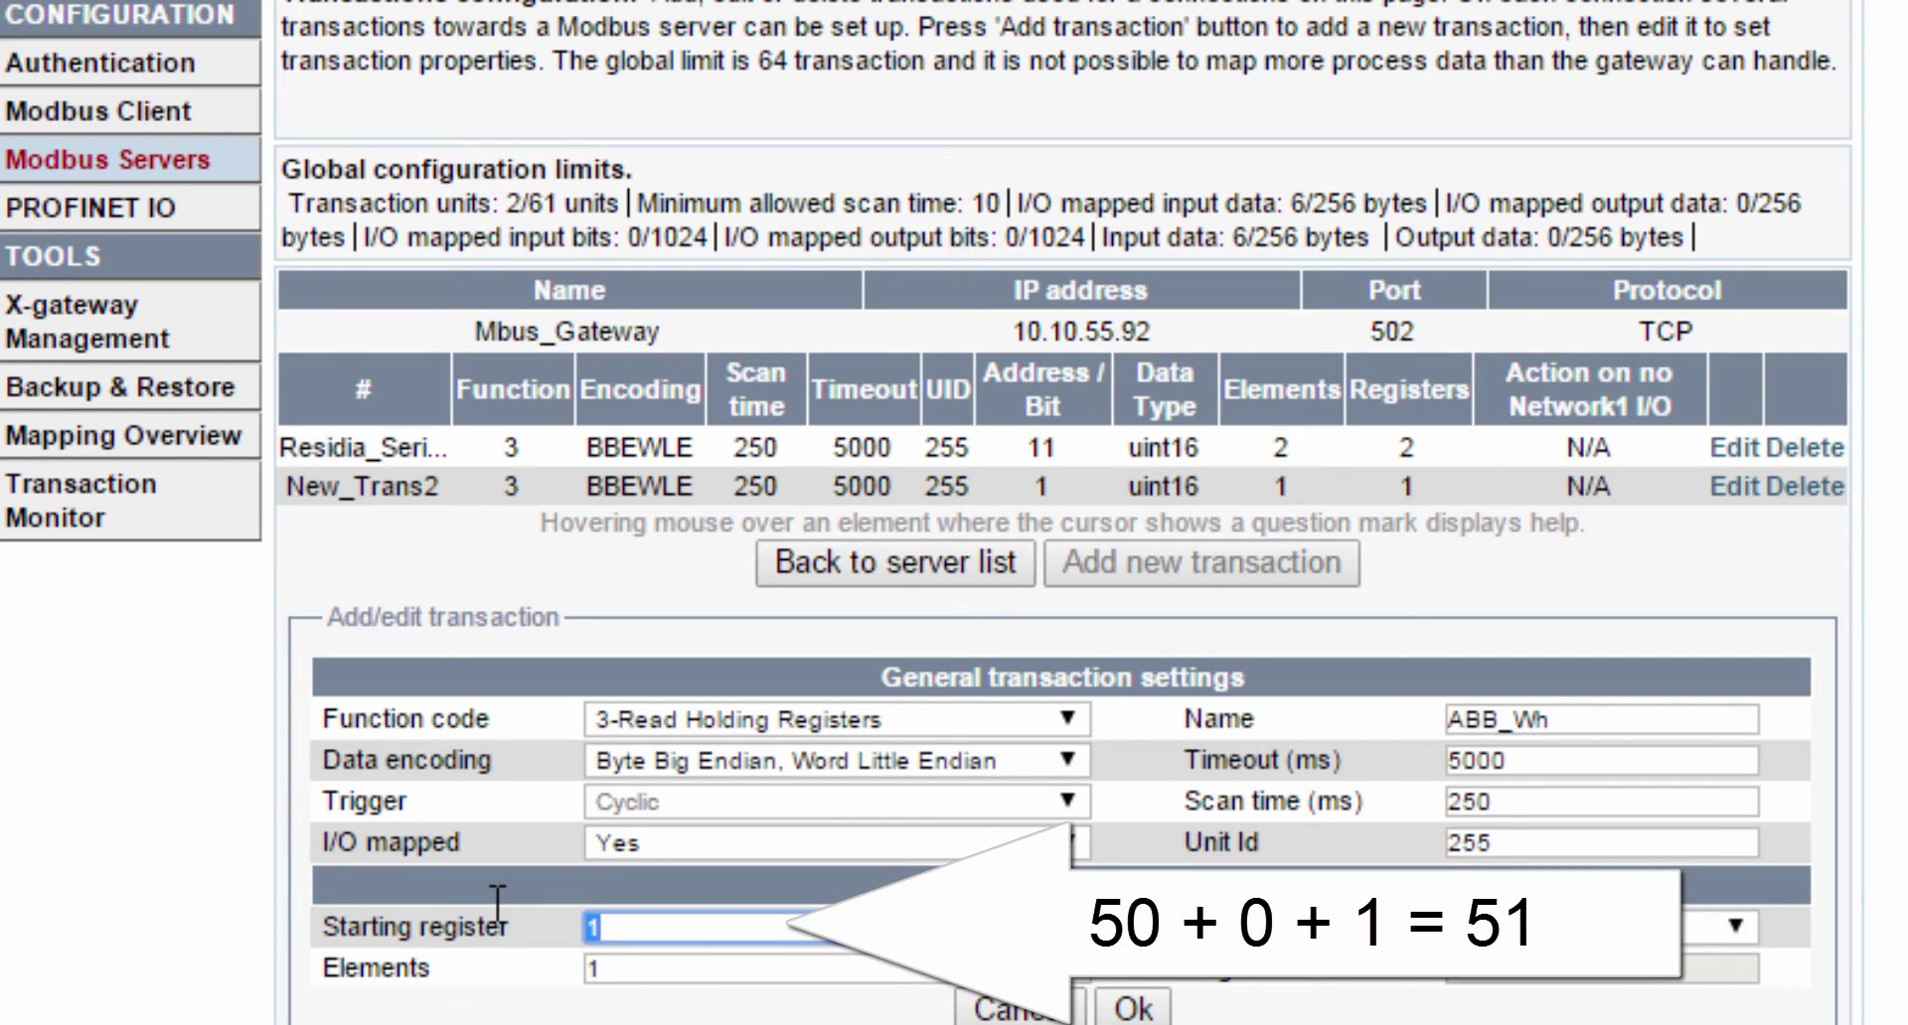
pyautogui.write('51')
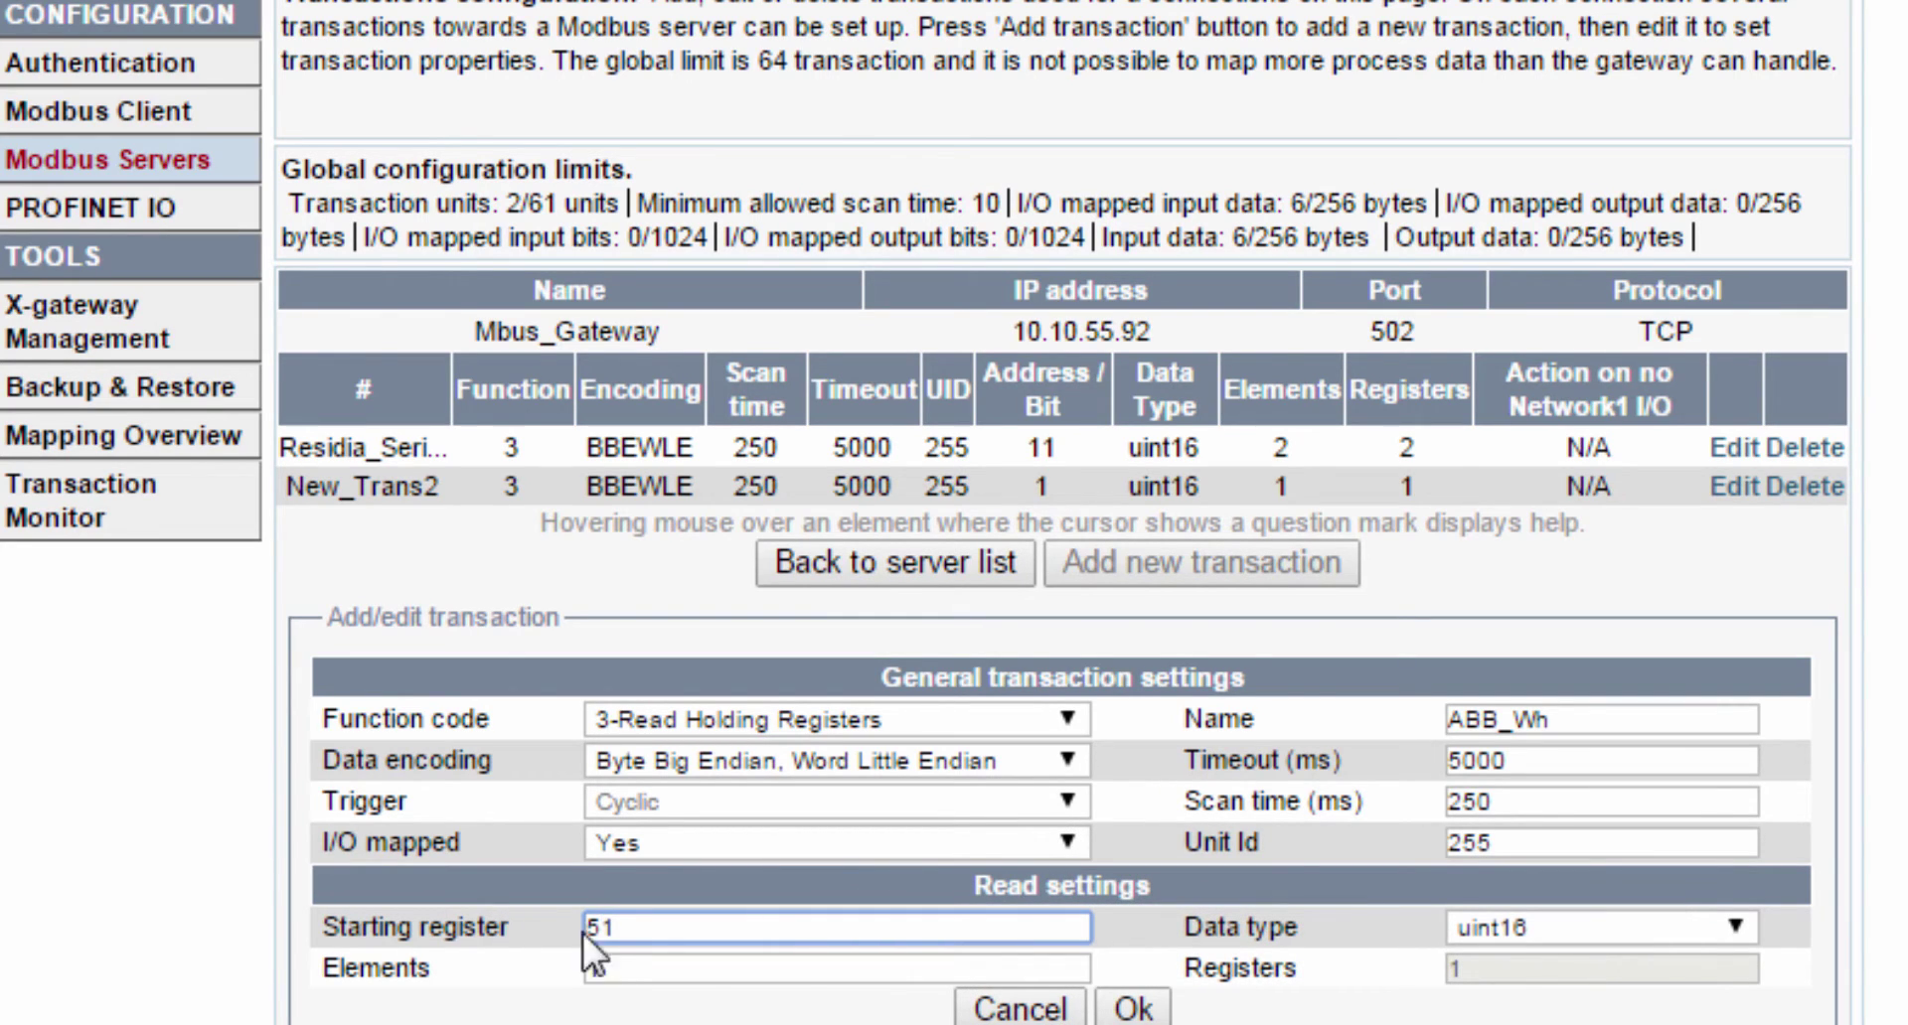
pyautogui.press('Tab')
pyautogui.write('4')
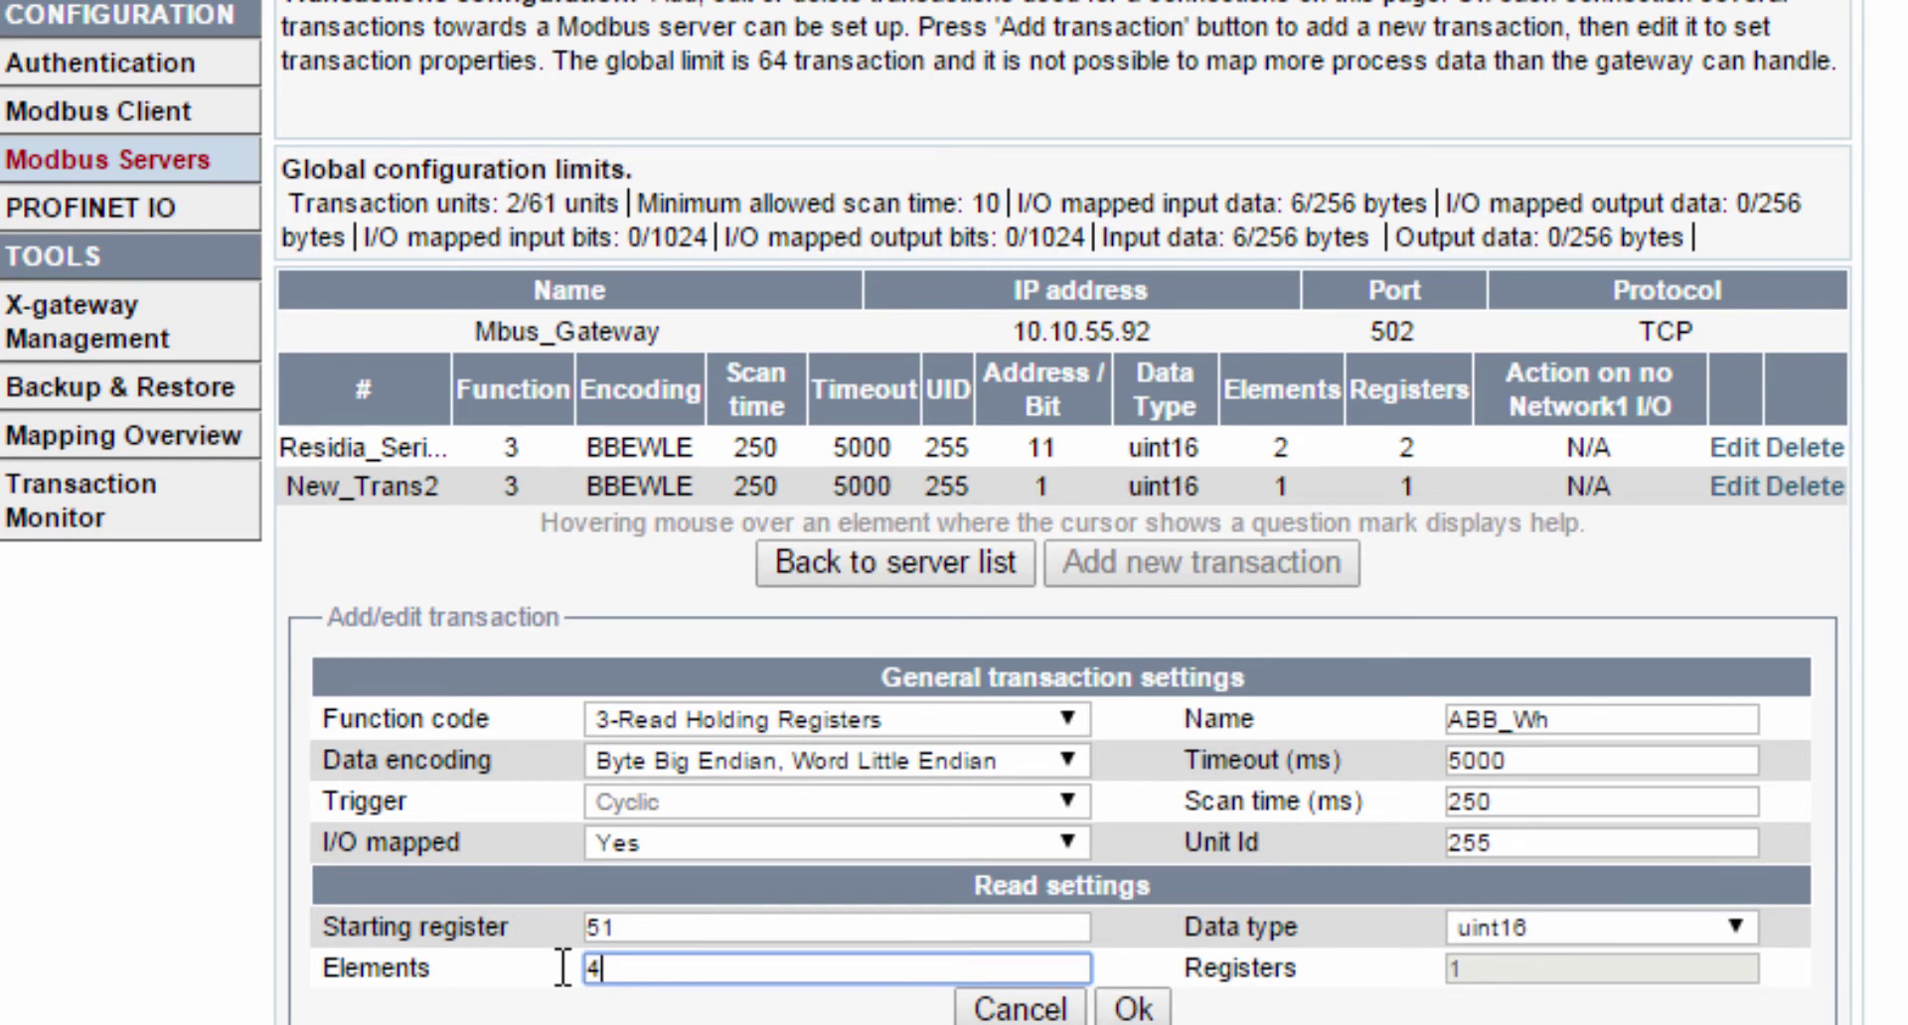
pyautogui.click(1130, 1007)
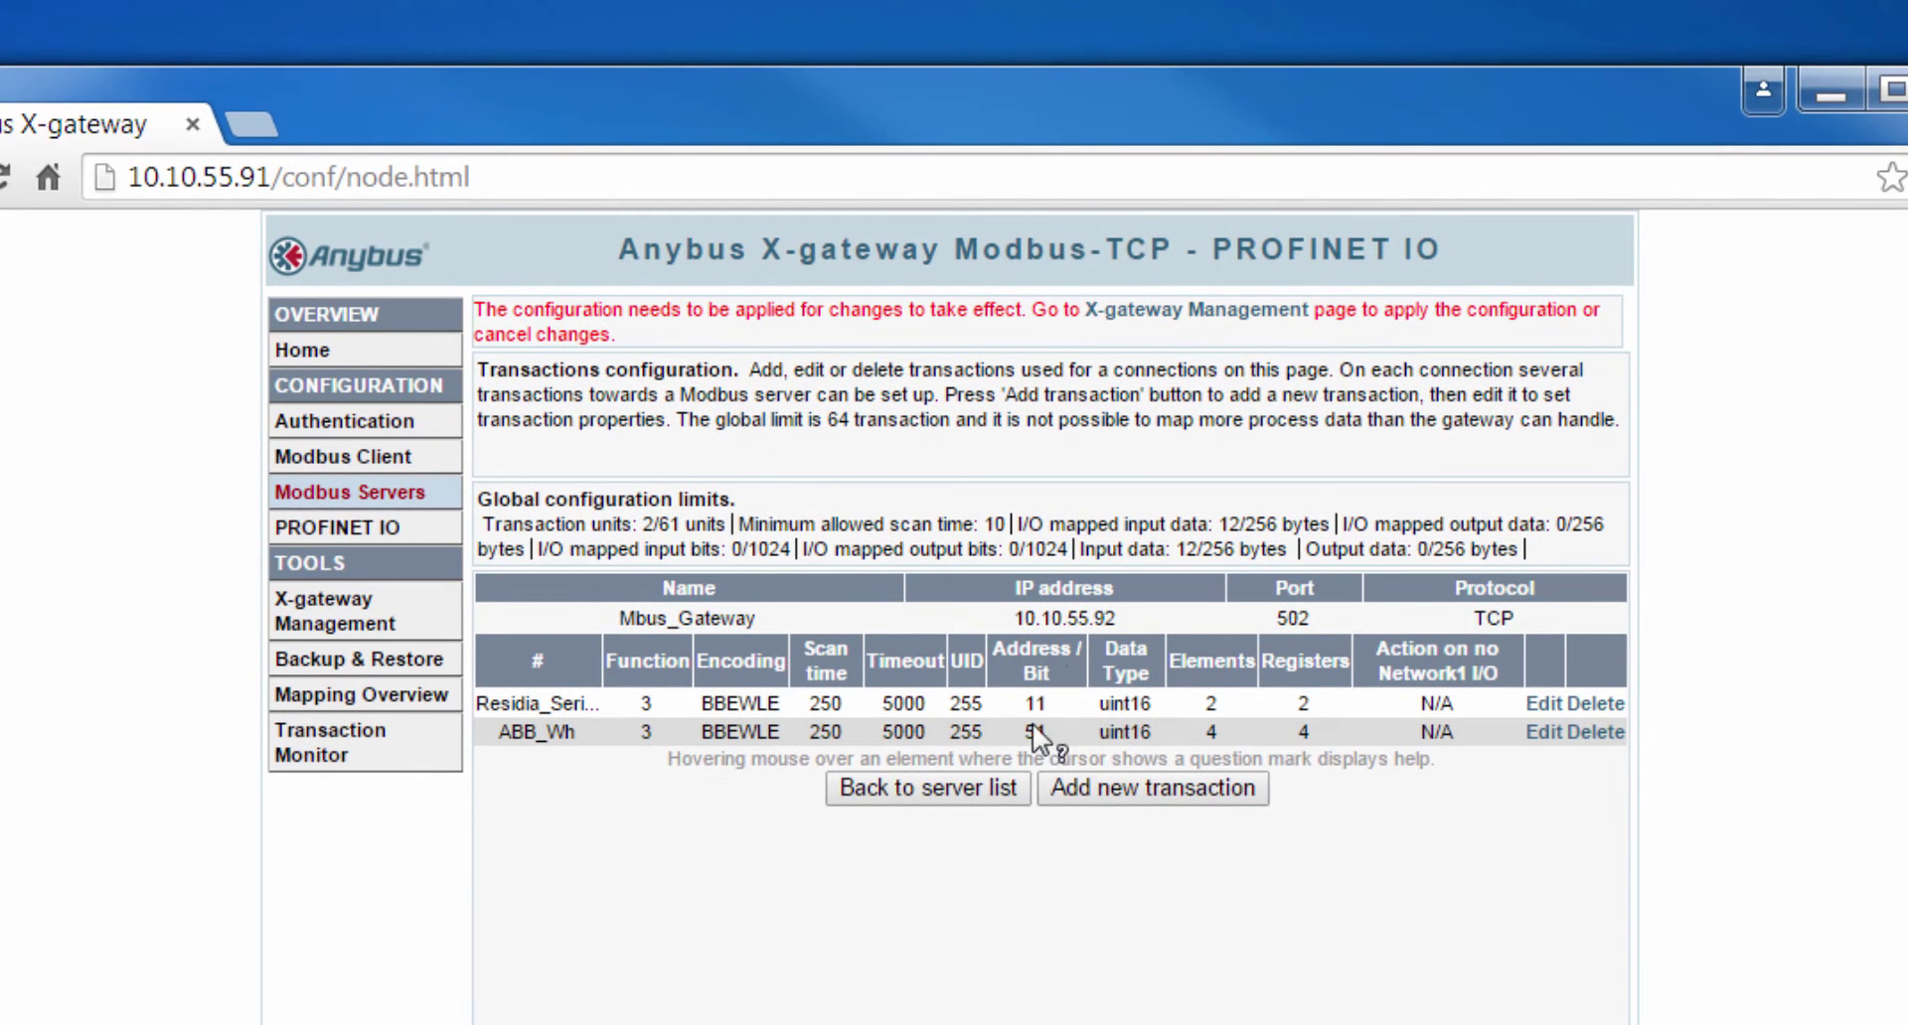
pyautogui.click(1167, 311)
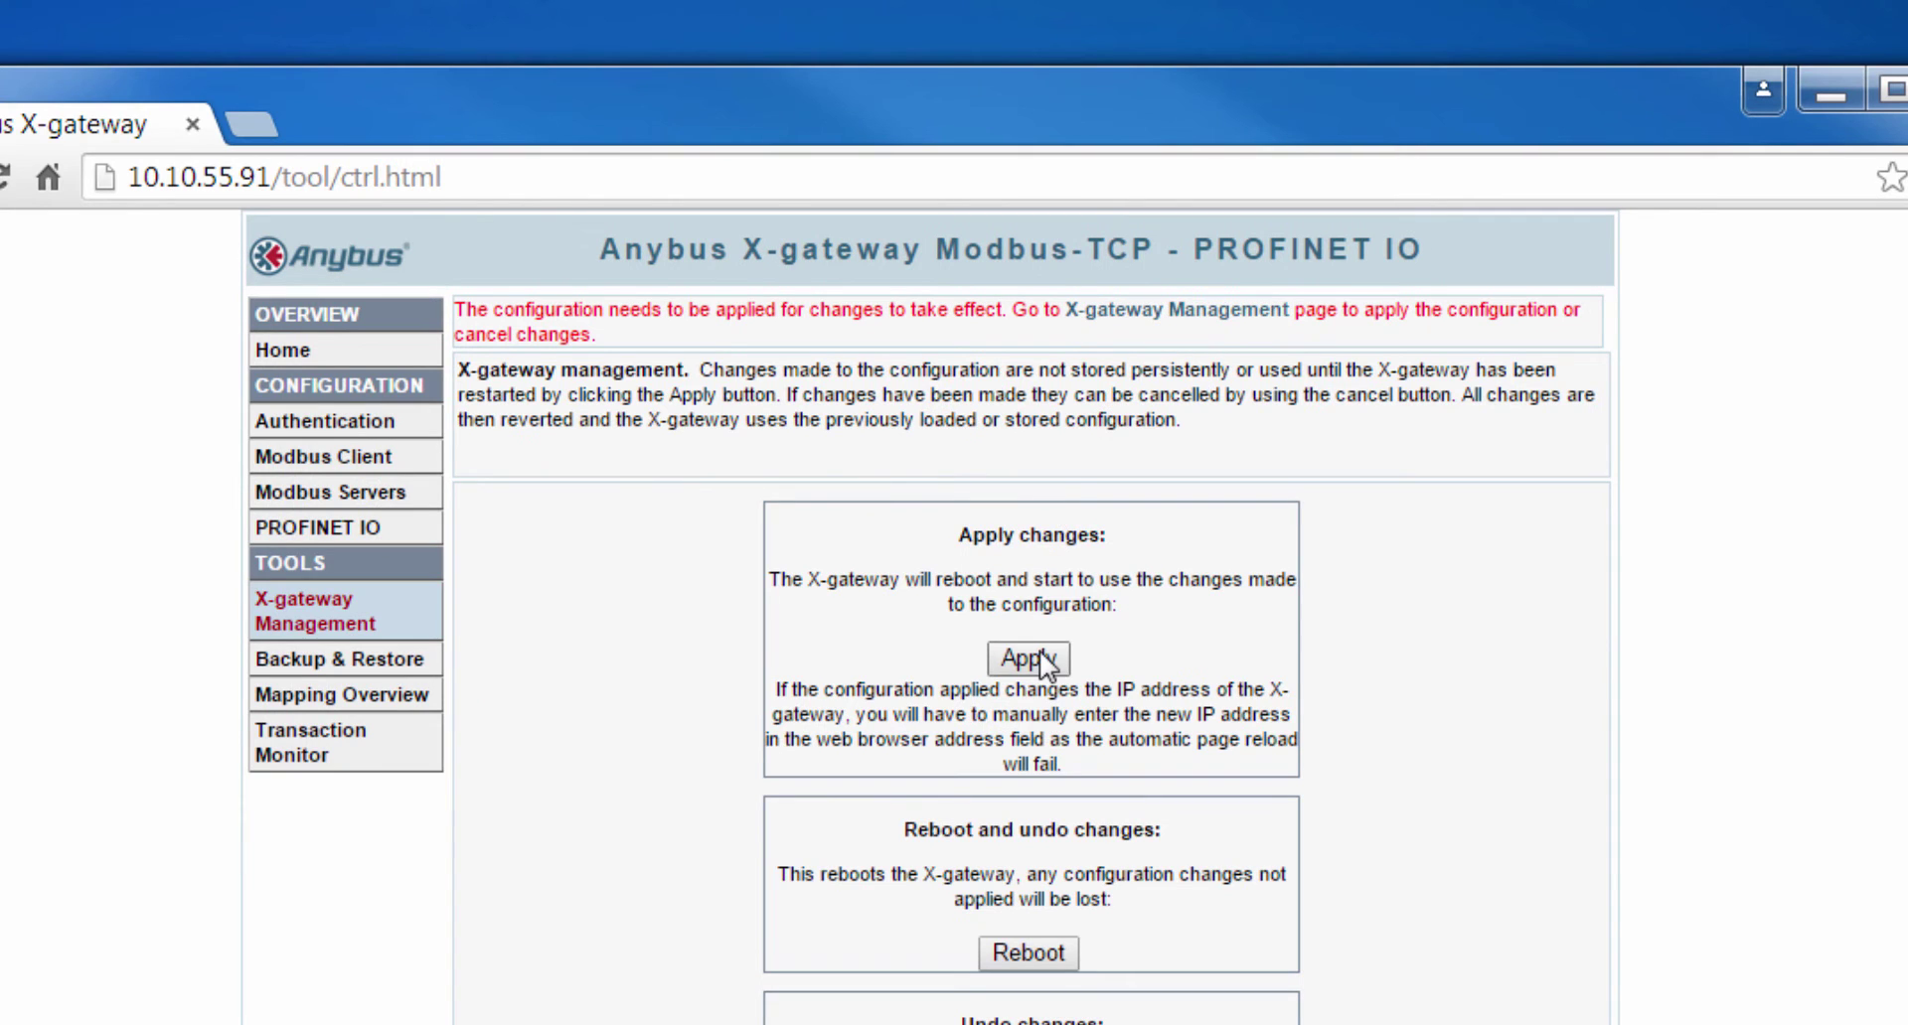
# - Apply the configuration, confirm the gateway reboot, and view the Mapping Overview of both transactions
pyautogui.click(1033, 655)
pyautogui.click(1032, 463)
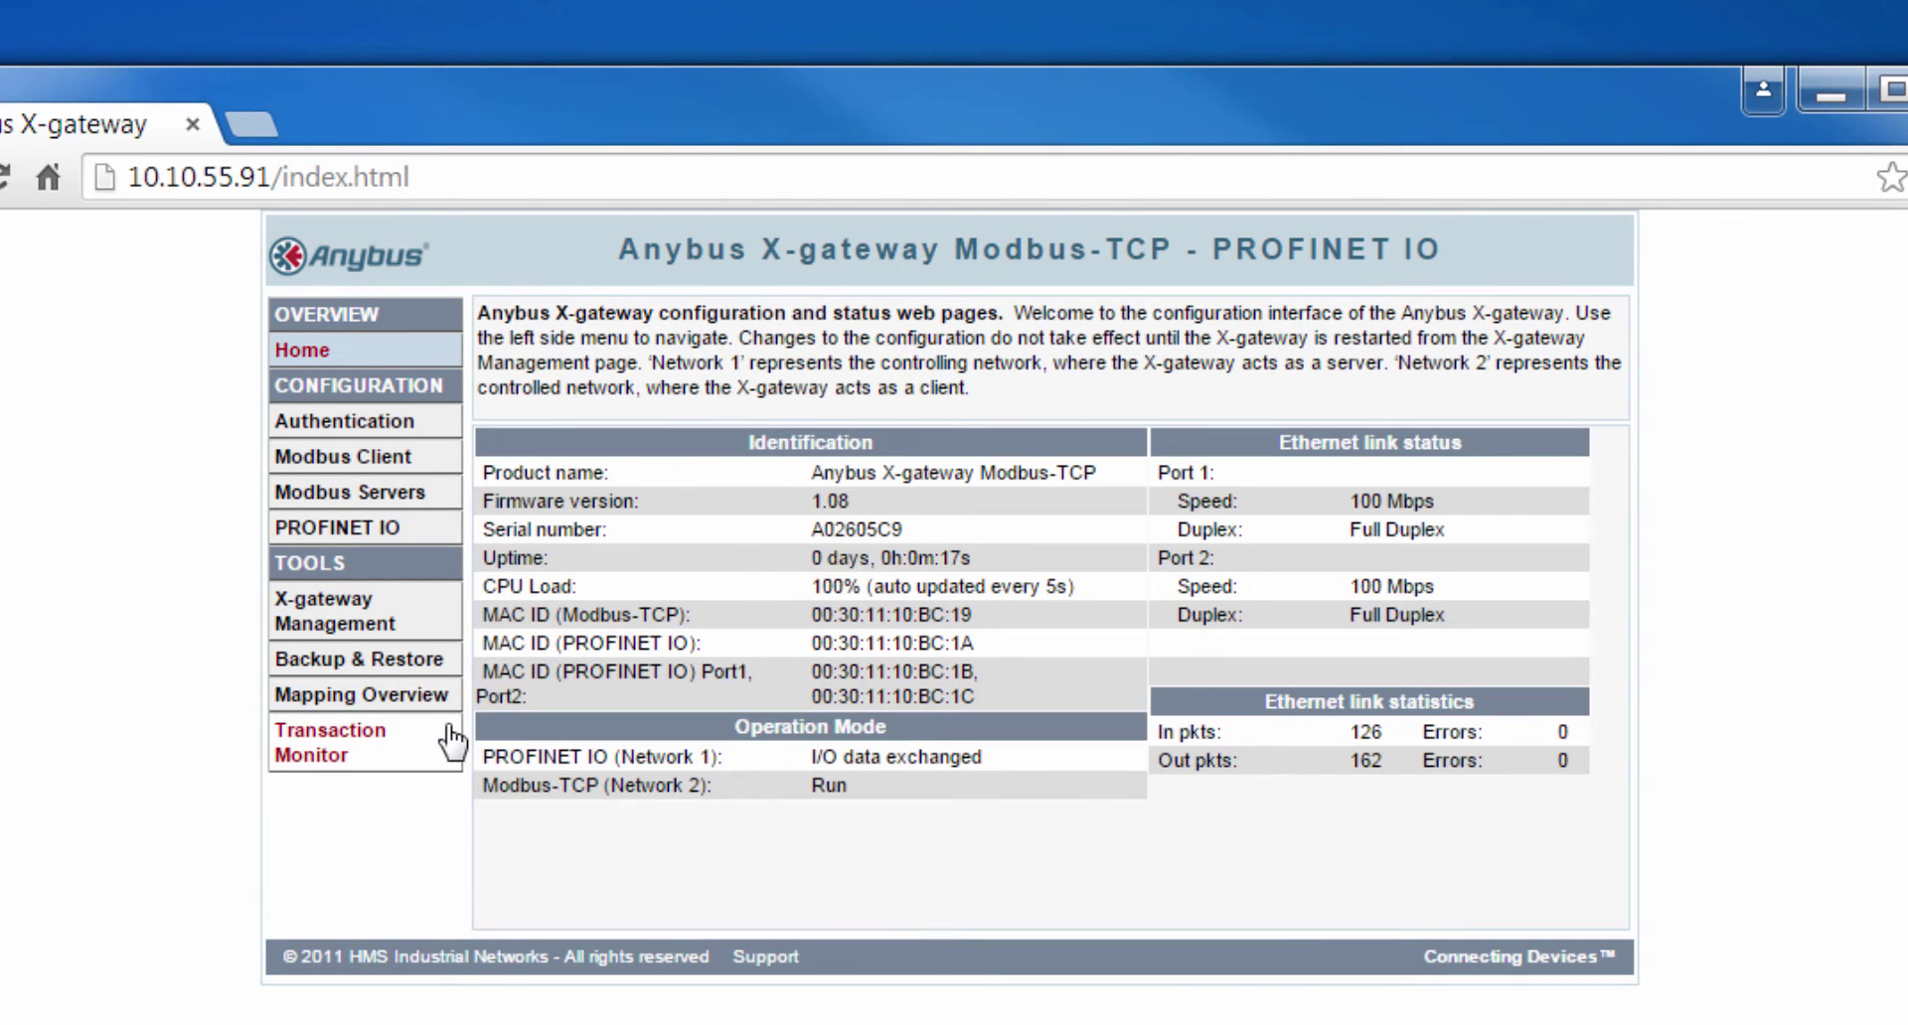
pyautogui.click(423, 707)
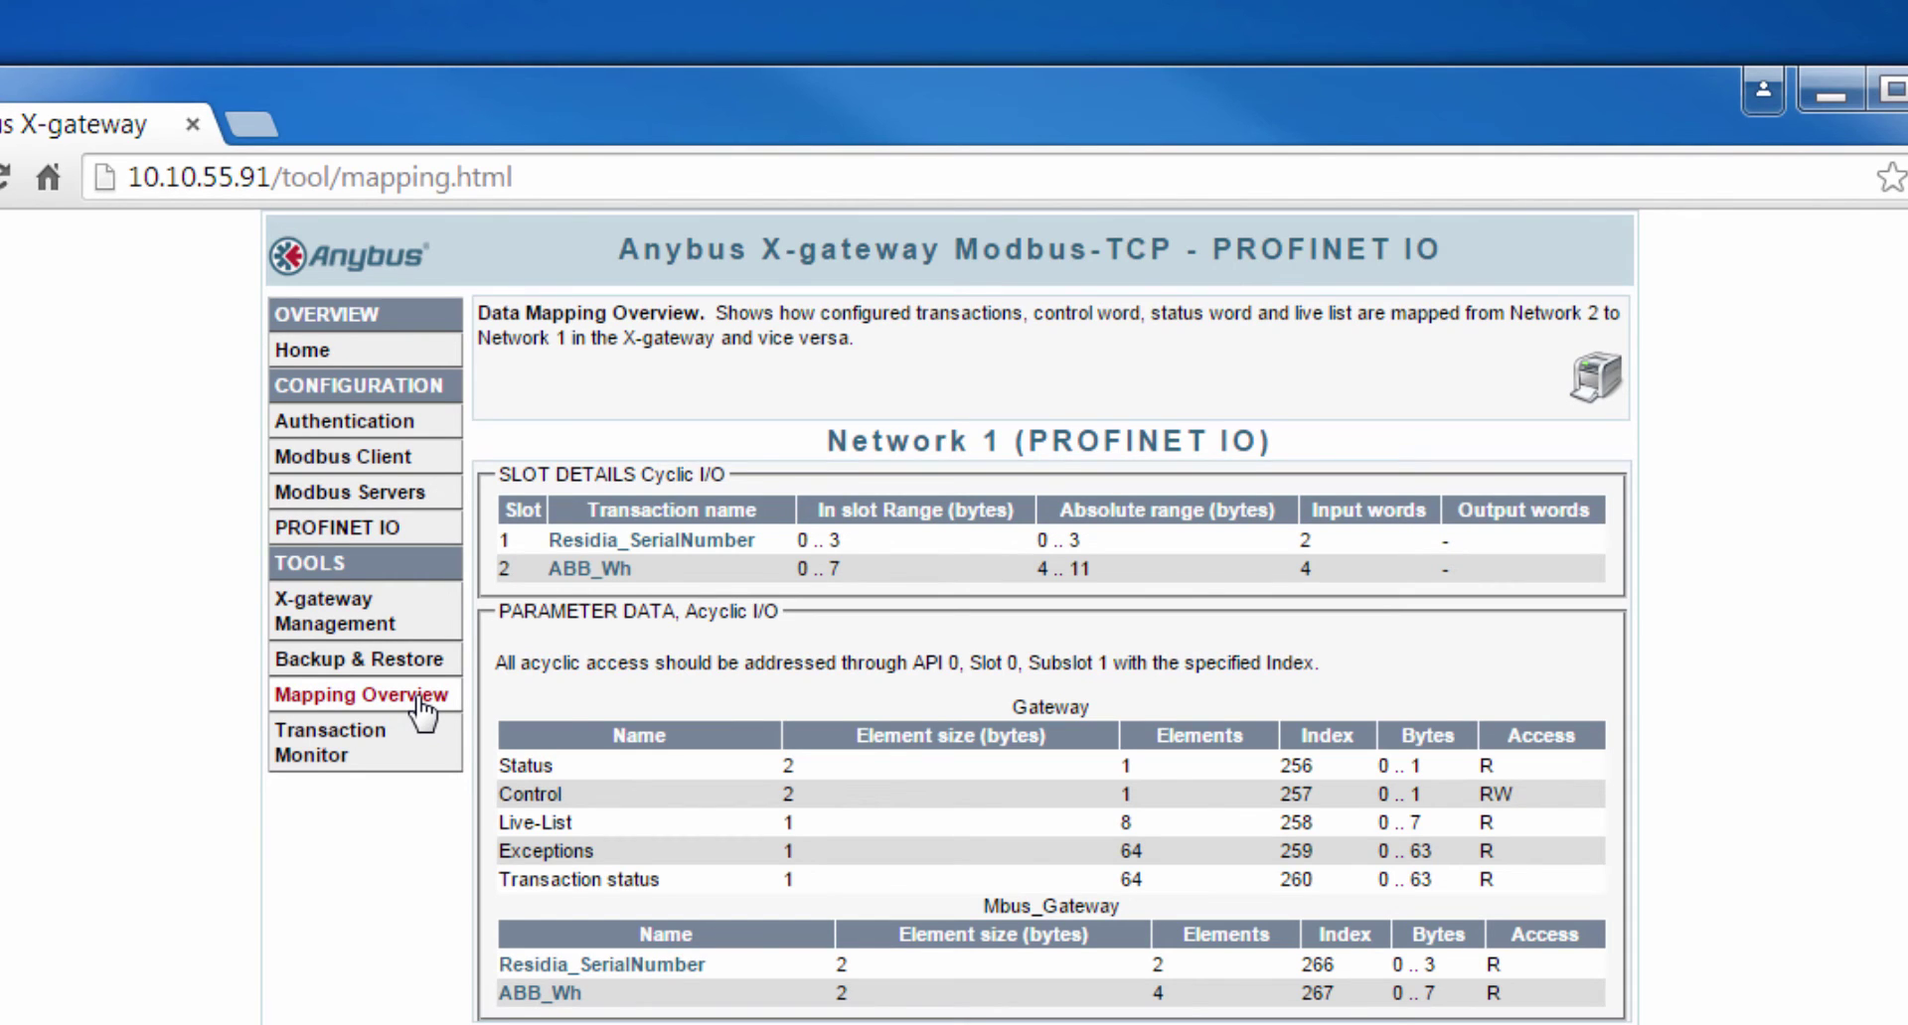
# - Open the Transaction Monitor to see live data from Residia_SerialNumber and ABB_Wh
pyautogui.click(398, 757)
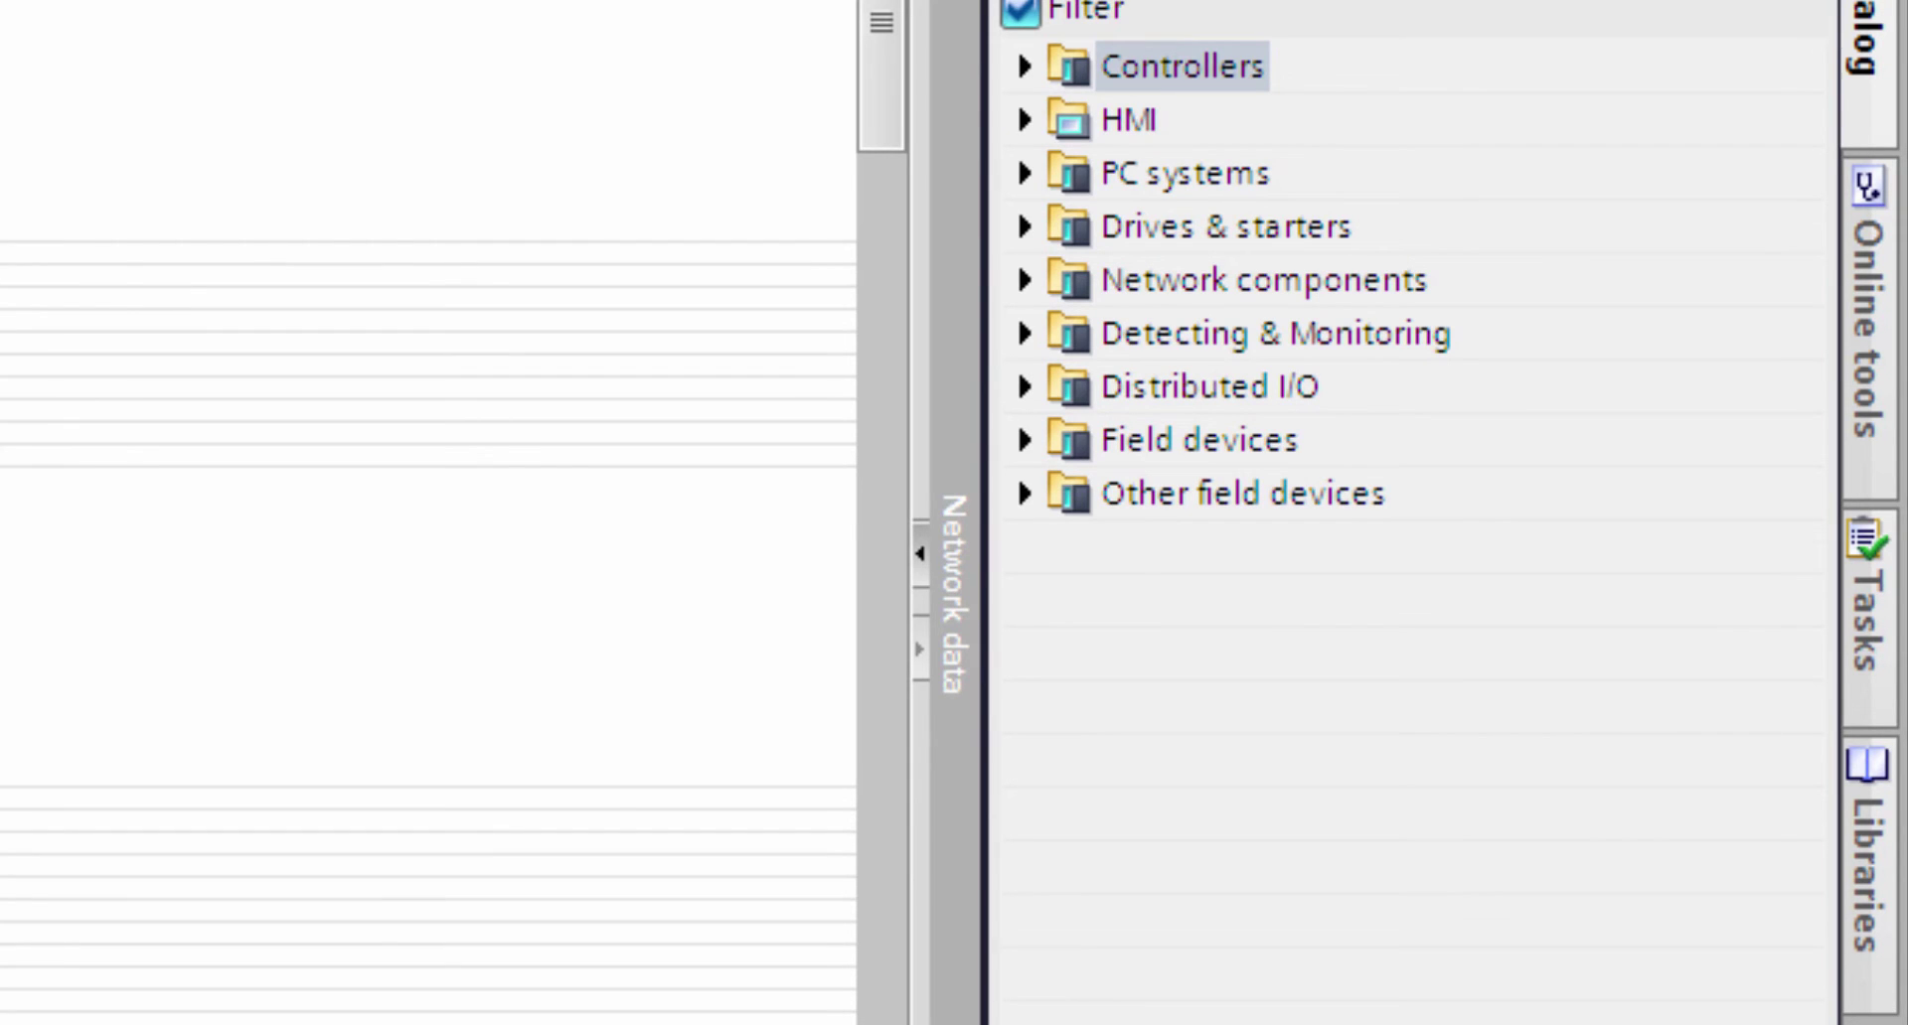
# - Drag the X-gateway Modbus-TCP (PDev) from the HMS gateway catalog into the network view beside the Demo_Mbus CPU
pyautogui.click(1024, 493)
pyautogui.click(1069, 546)
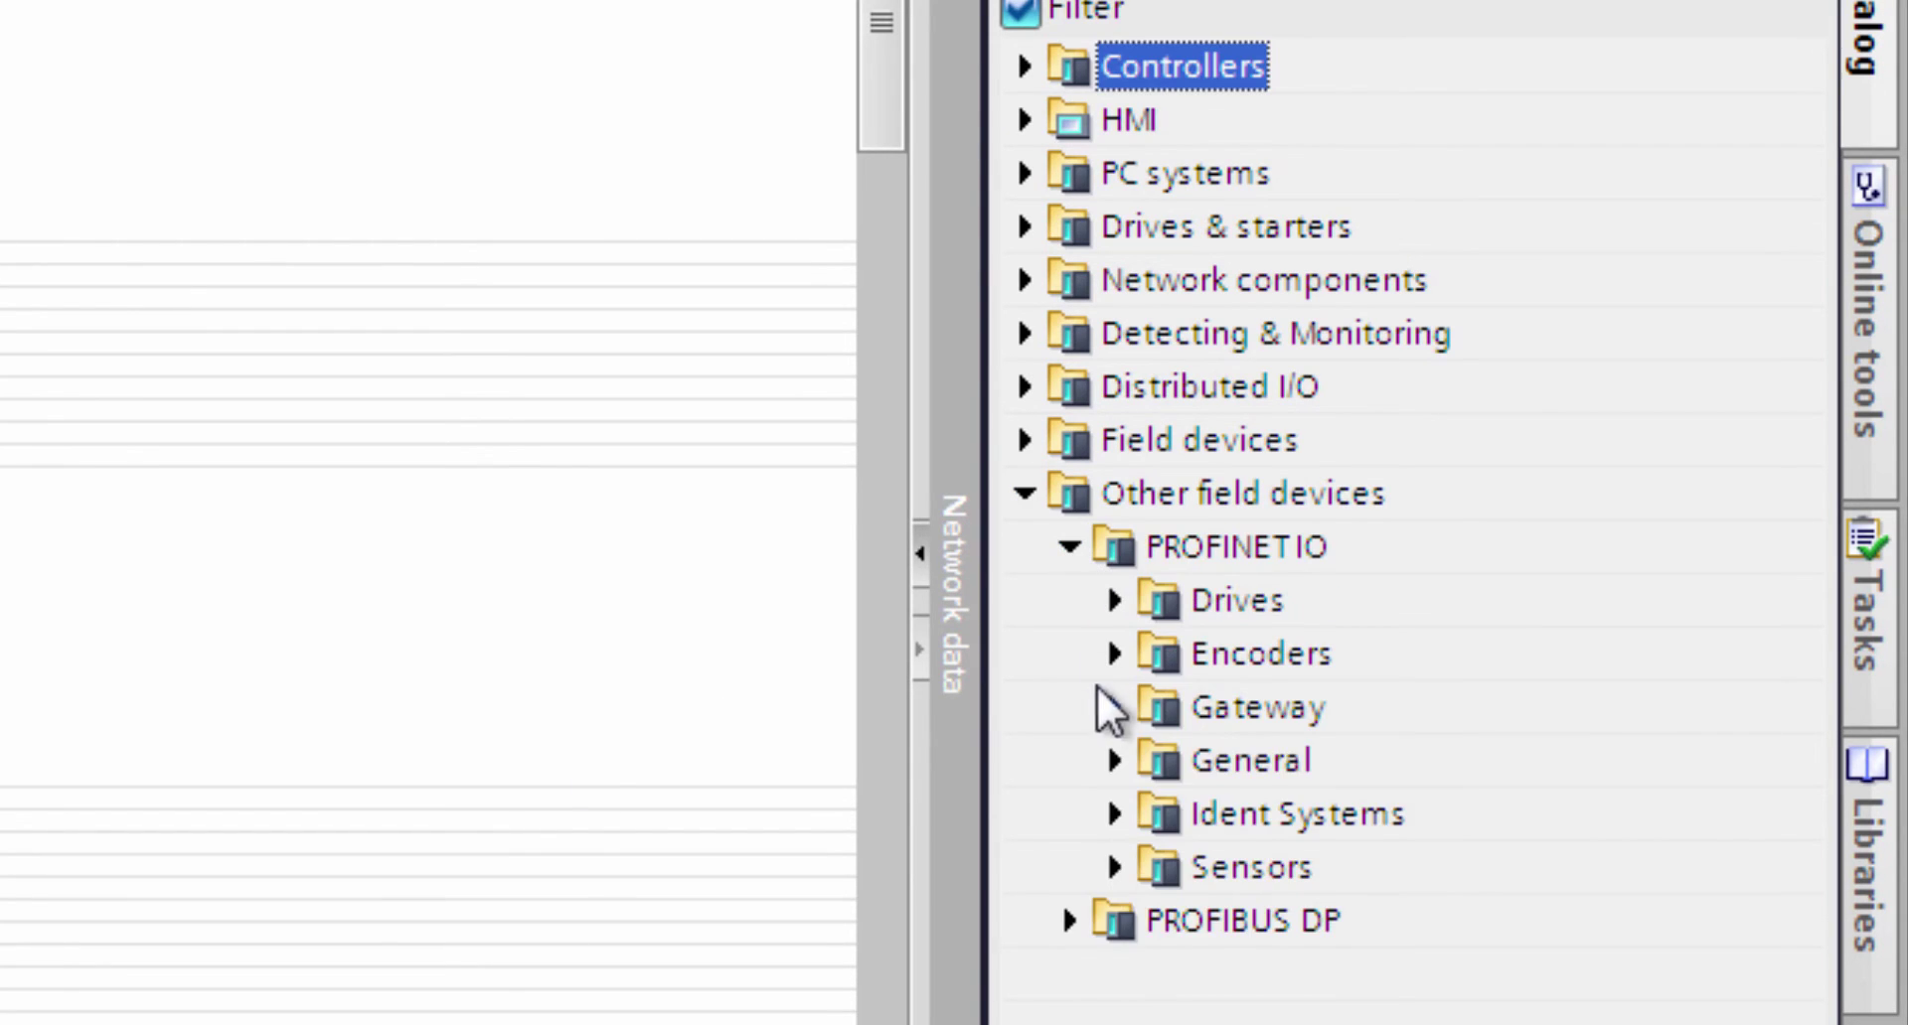
pyautogui.click(1110, 705)
pyautogui.click(1158, 814)
pyautogui.click(1204, 868)
pyautogui.click(1398, 984)
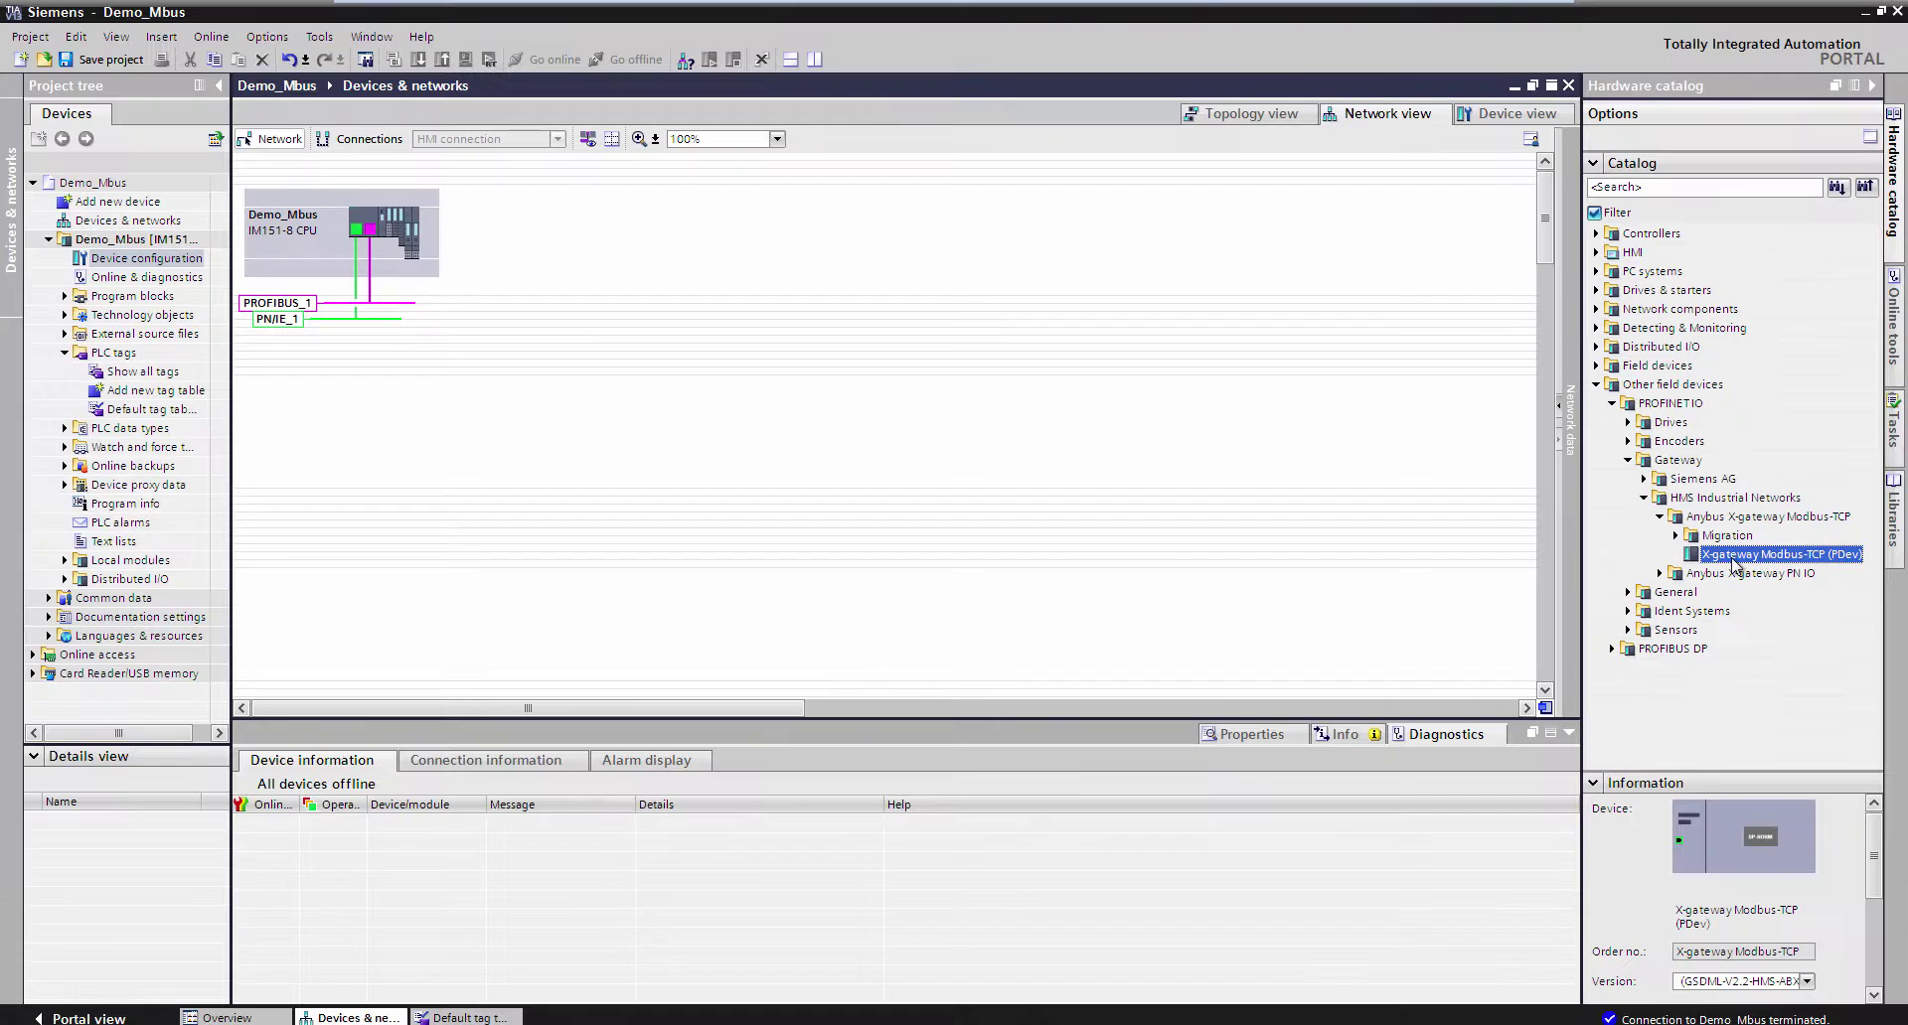
pyautogui.moveTo(1411, 984); pyautogui.dragTo(0, 244)
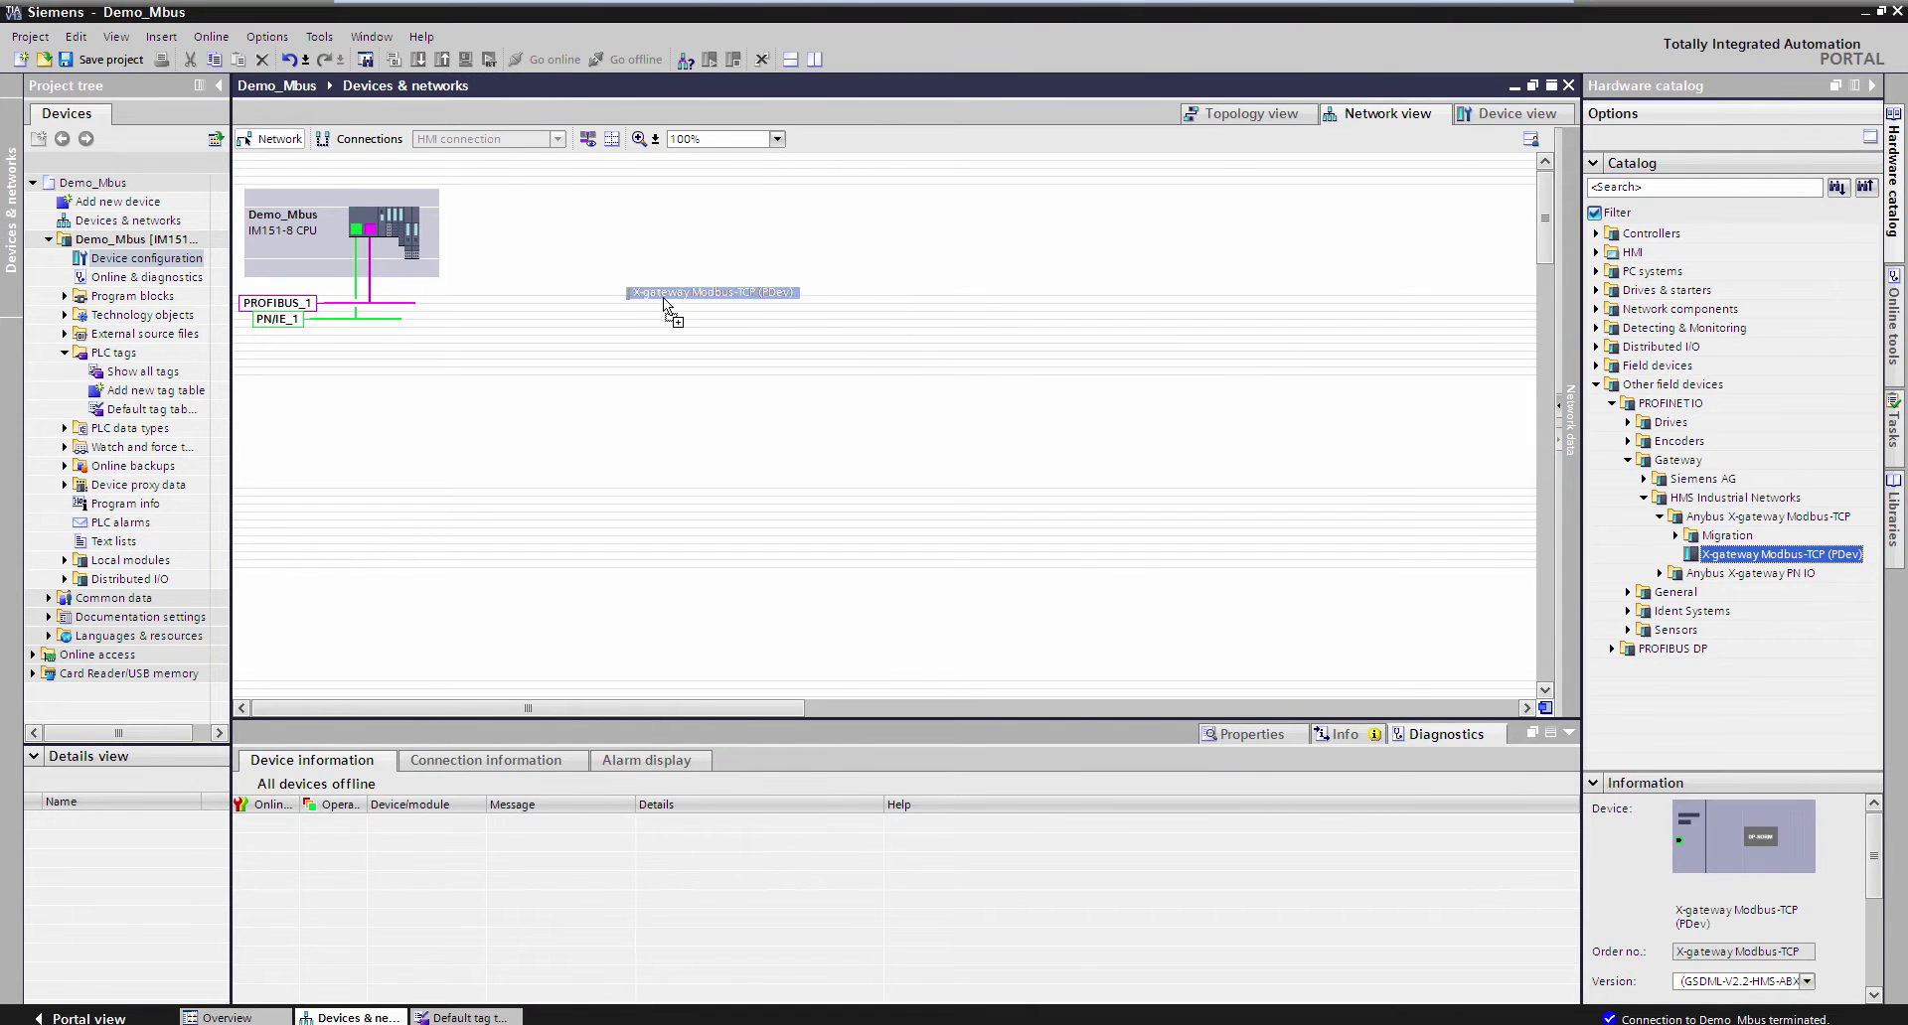
pyautogui.moveTo(663, 296); pyautogui.dragTo(617, 206)
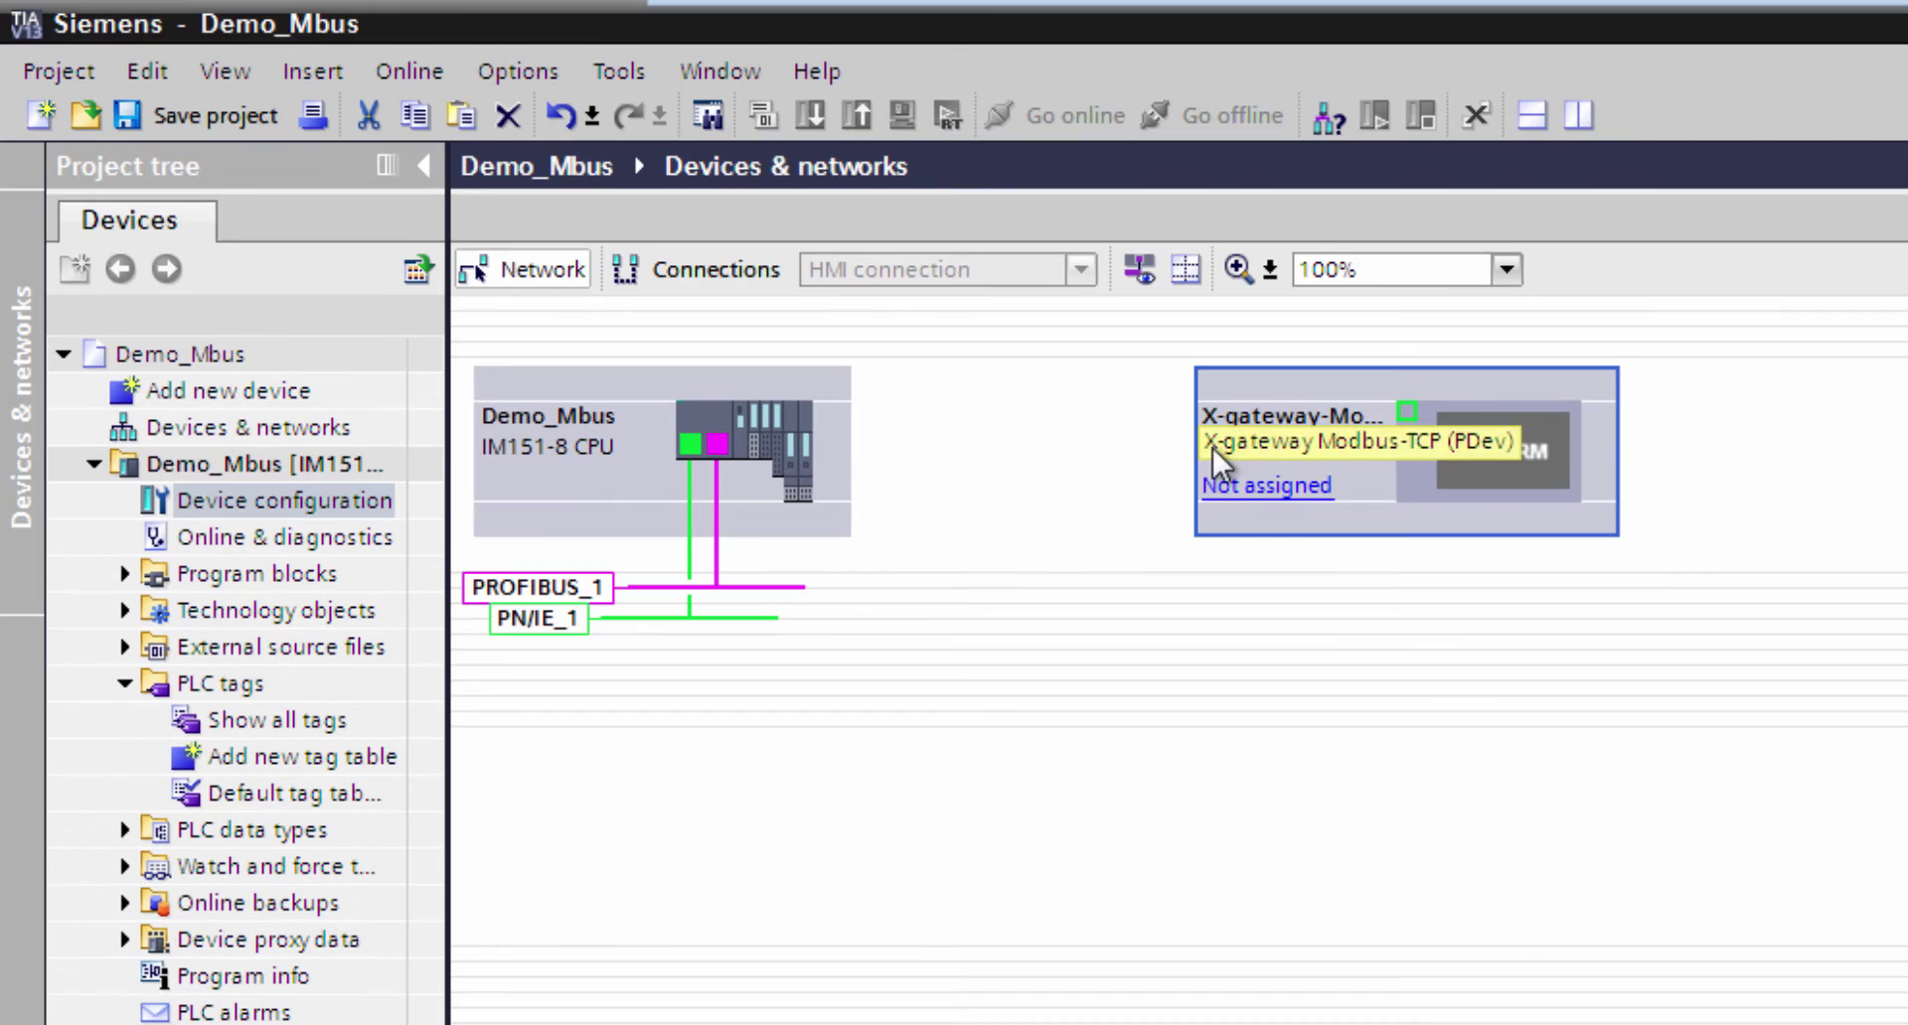
# - Assign the gateway to the Demo_Mbus PROFINET interface and open its device view
pyautogui.click(1234, 489)
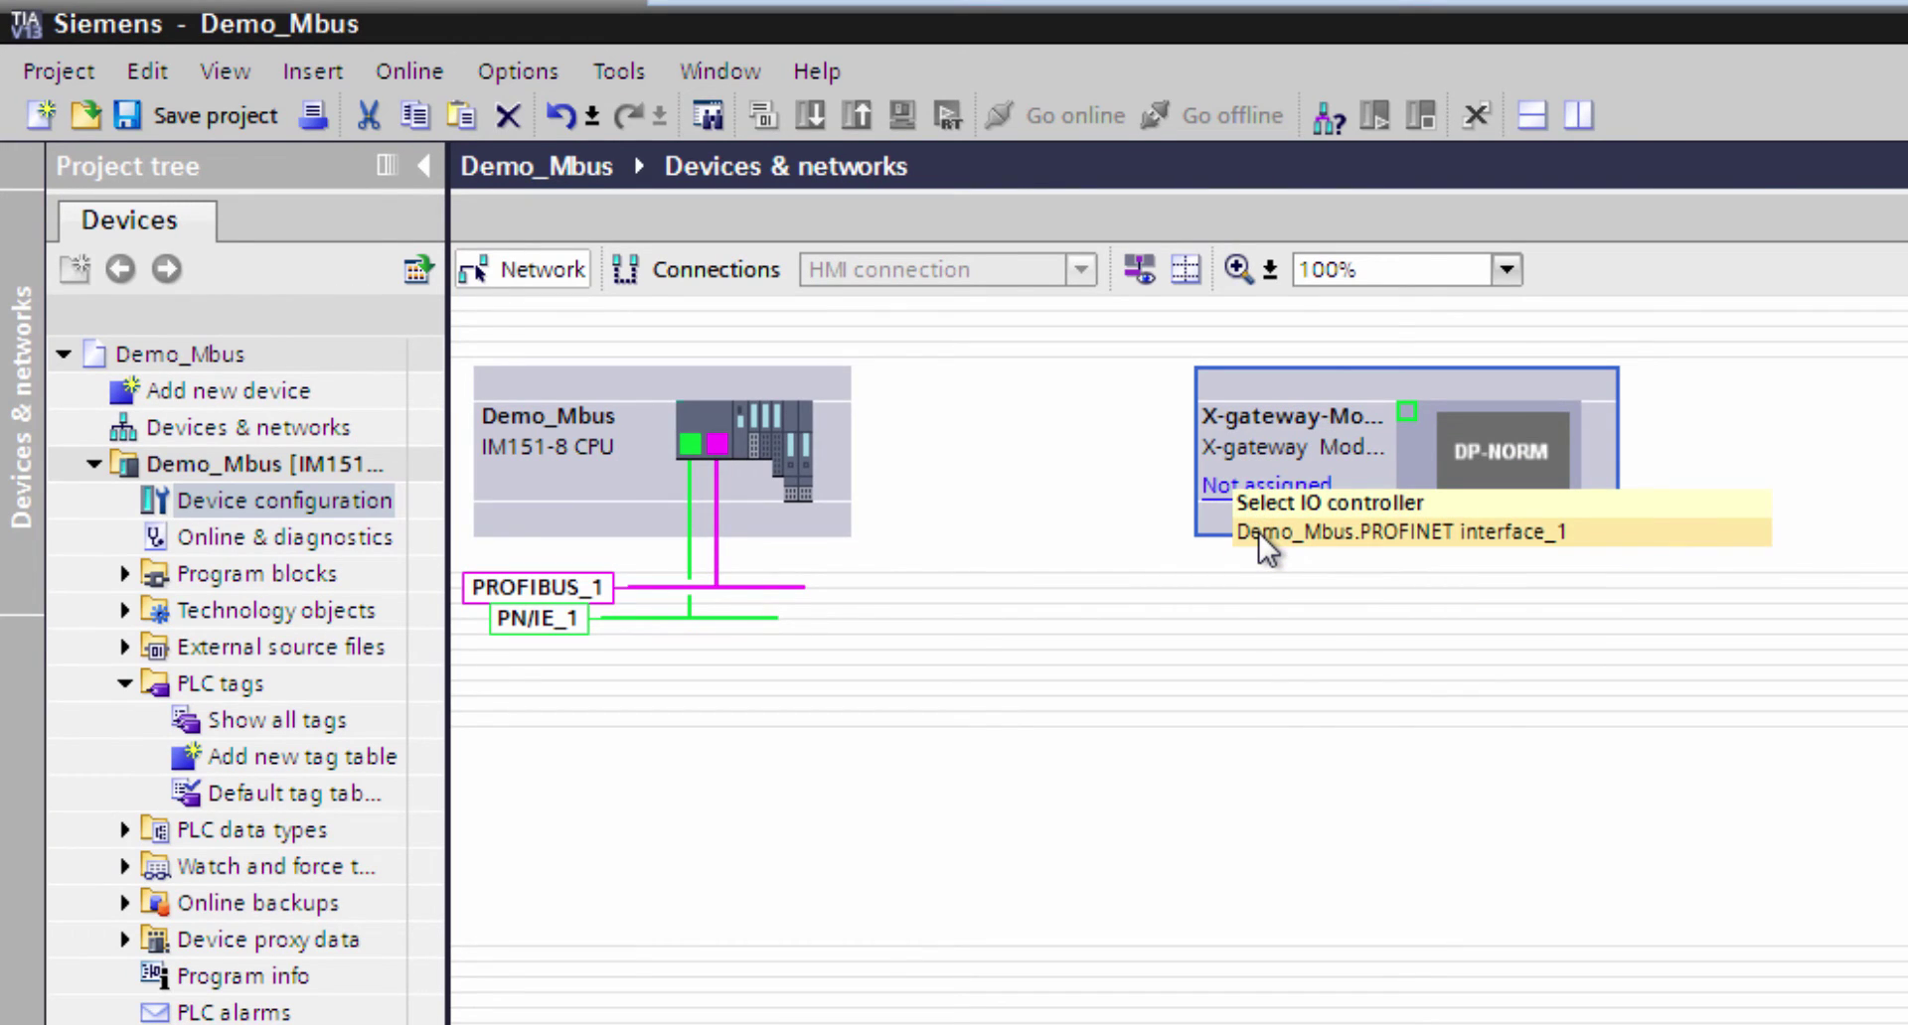
pyautogui.click(1257, 533)
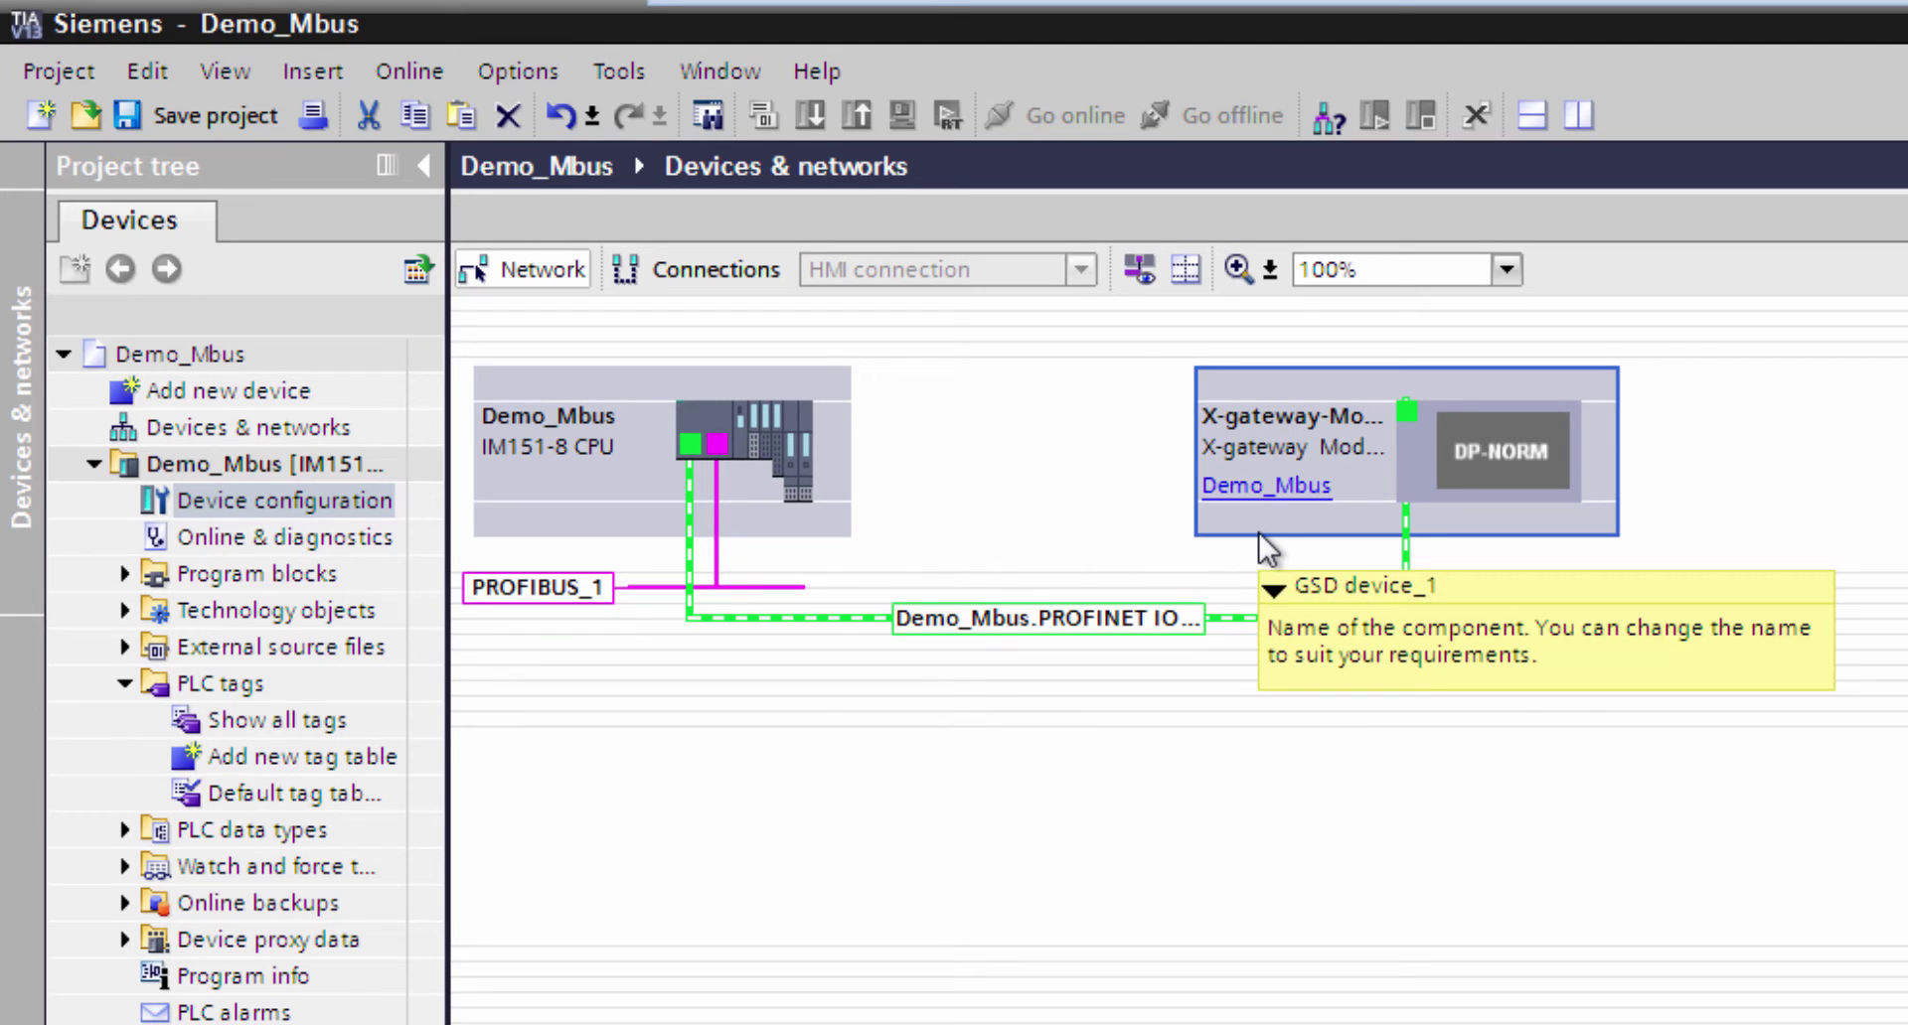
pyautogui.doubleClick(1349, 477)
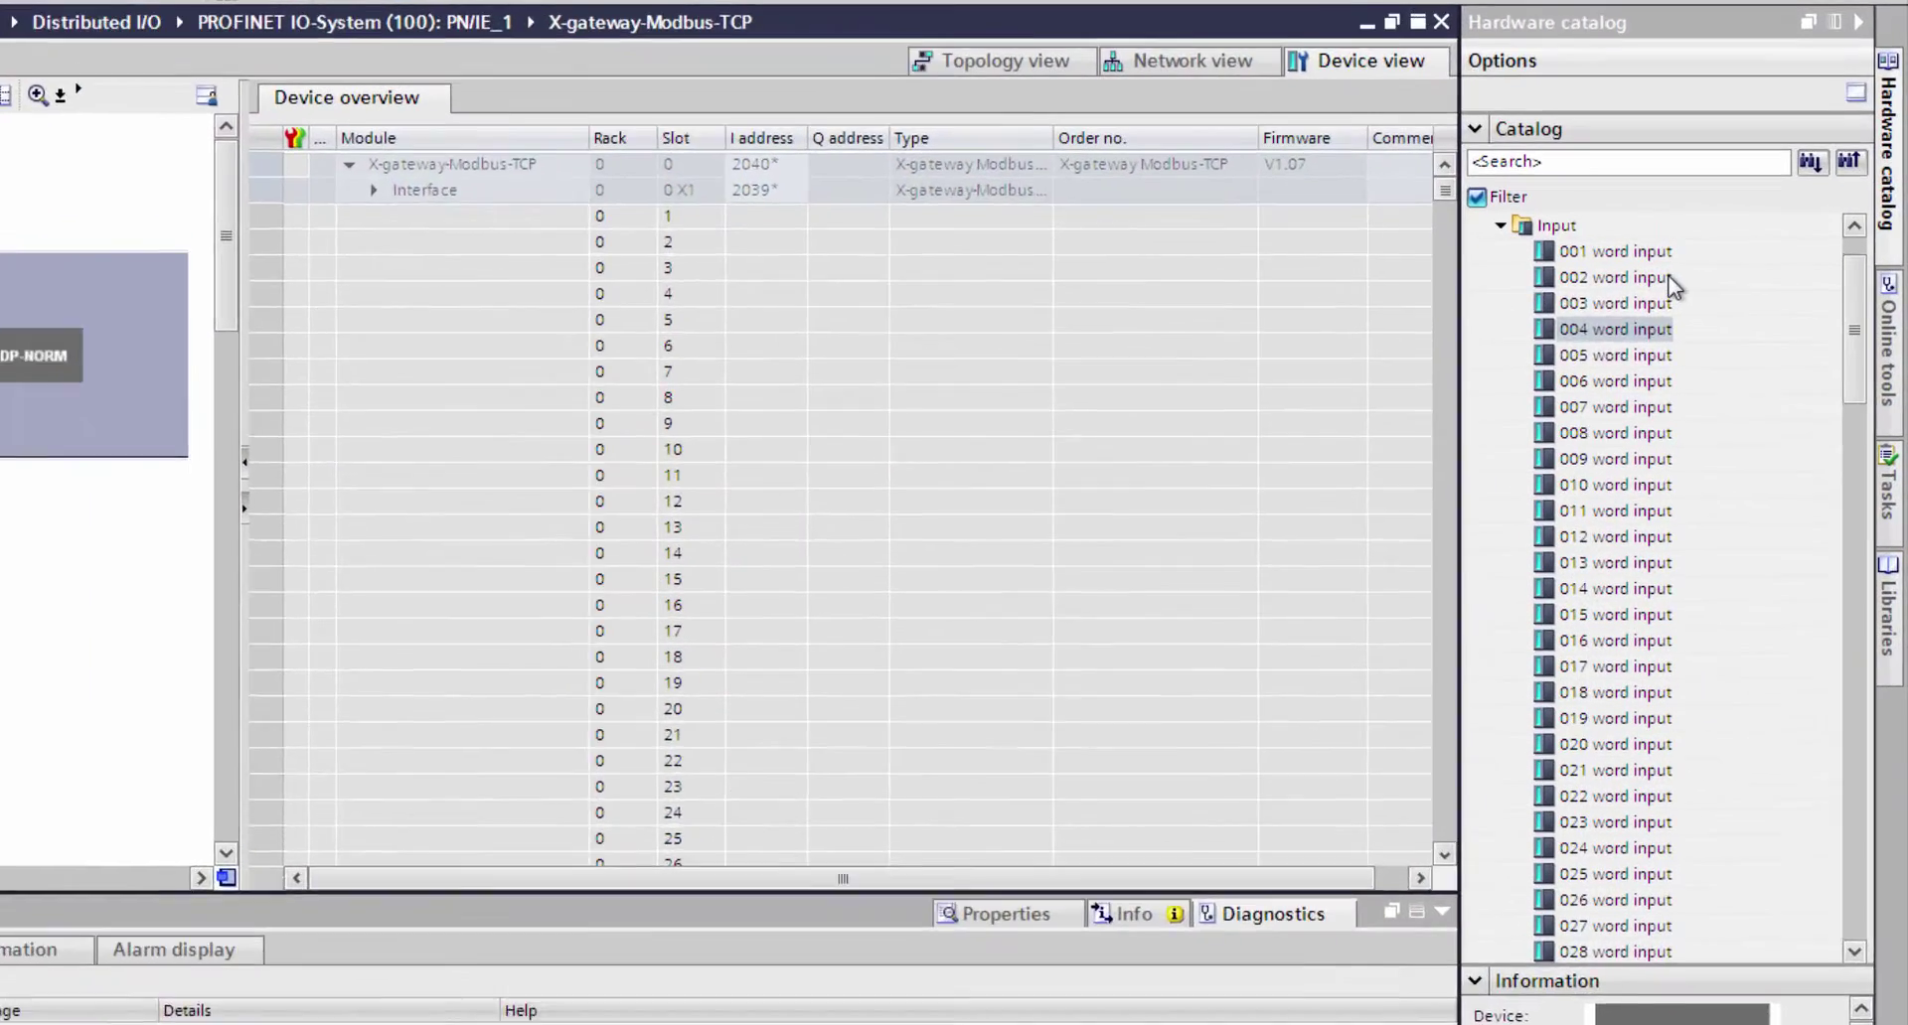
# - Insert a 002 word input module into slot 1 and a 004 word input module into slot 2
pyautogui.moveTo(1673, 286); pyautogui.dragTo(814, 216)
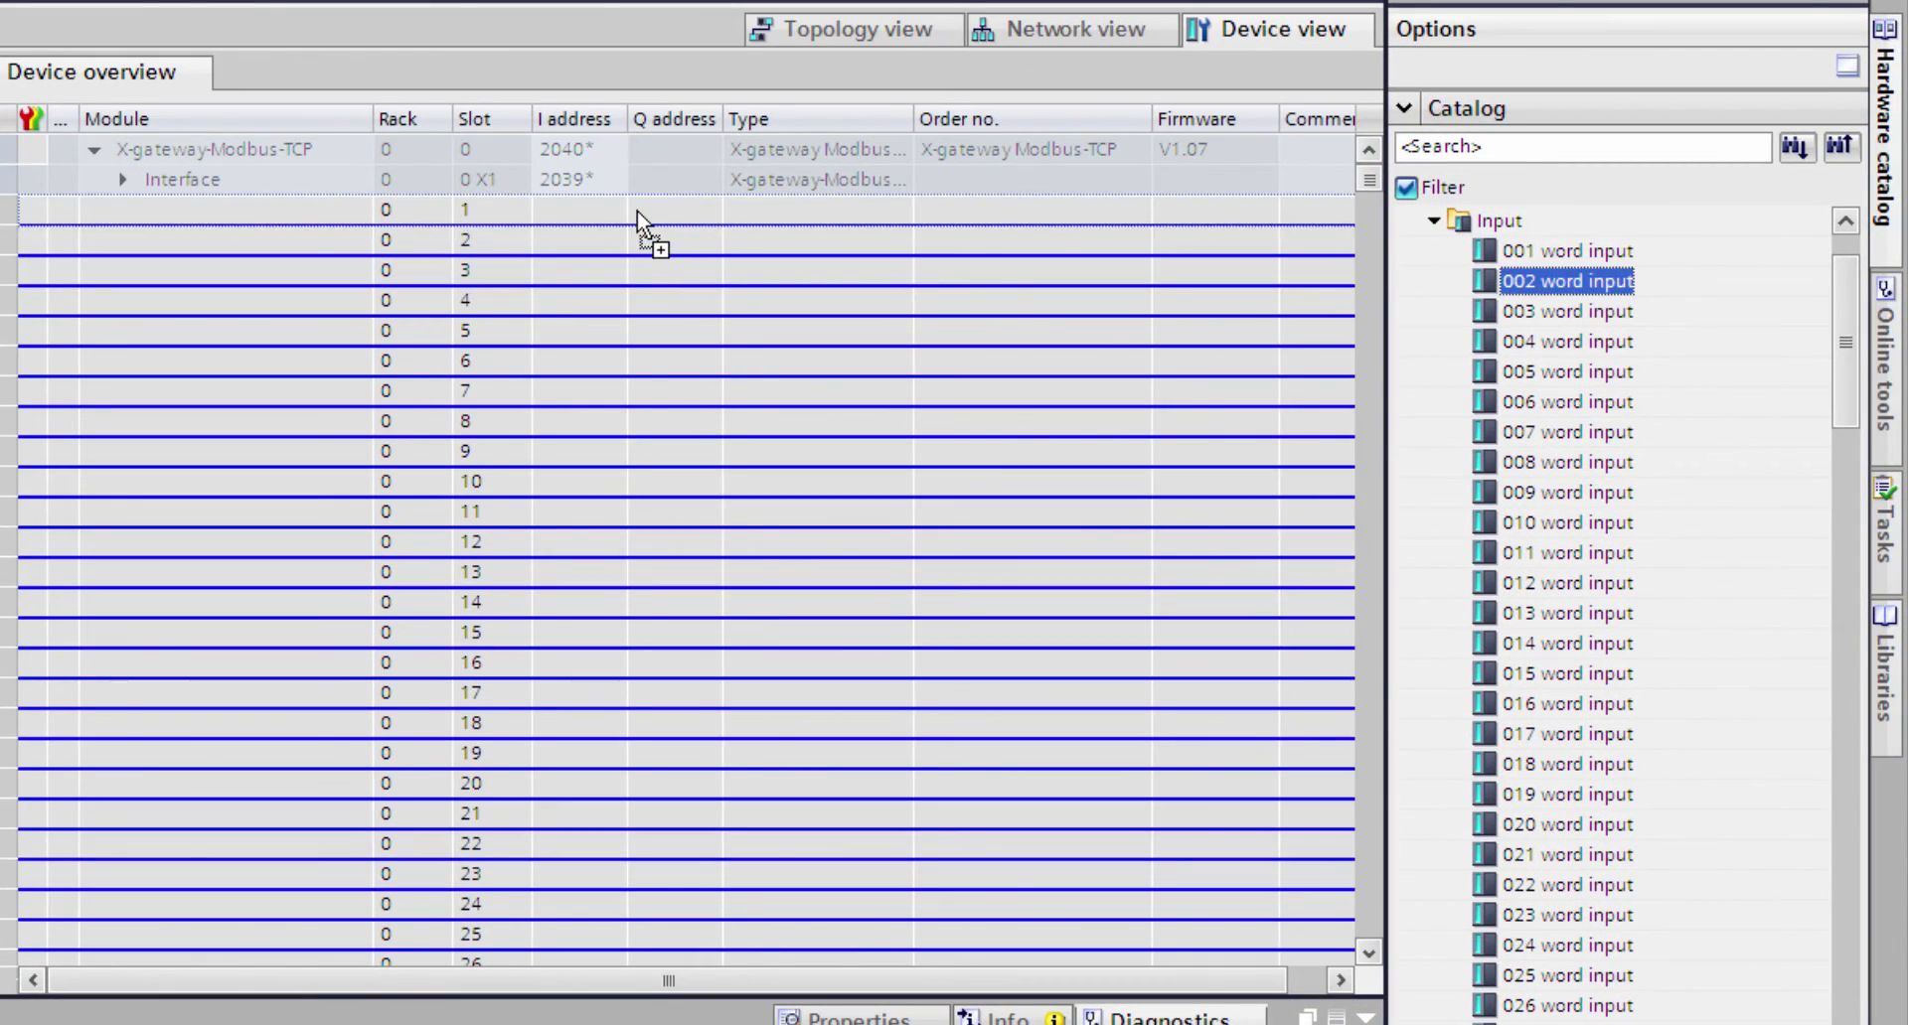
pyautogui.moveTo(636, 211); pyautogui.dragTo(637, 212)
pyautogui.moveTo(1550, 342); pyautogui.dragTo(878, 256)
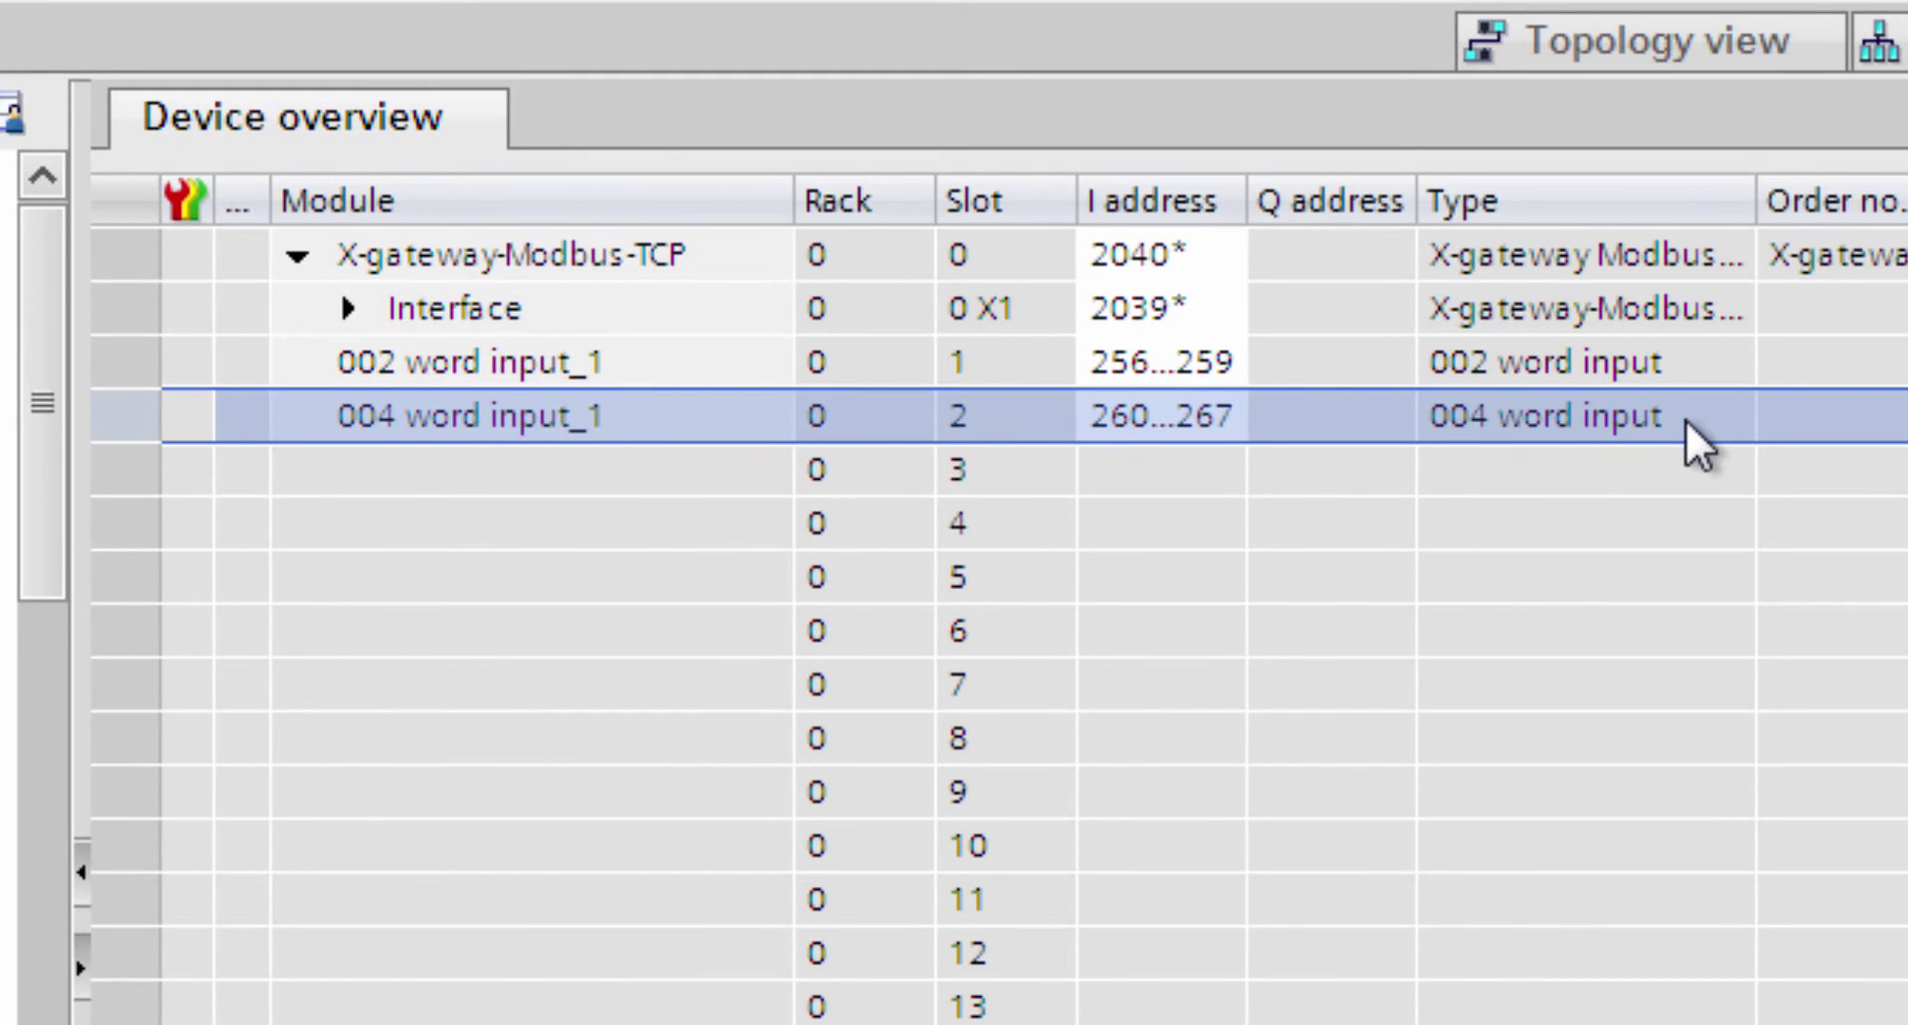
# - Set the start input addresses to 70 for the 002 word module and 74 for the 004 word module
pyautogui.doubleClick(558, 209)
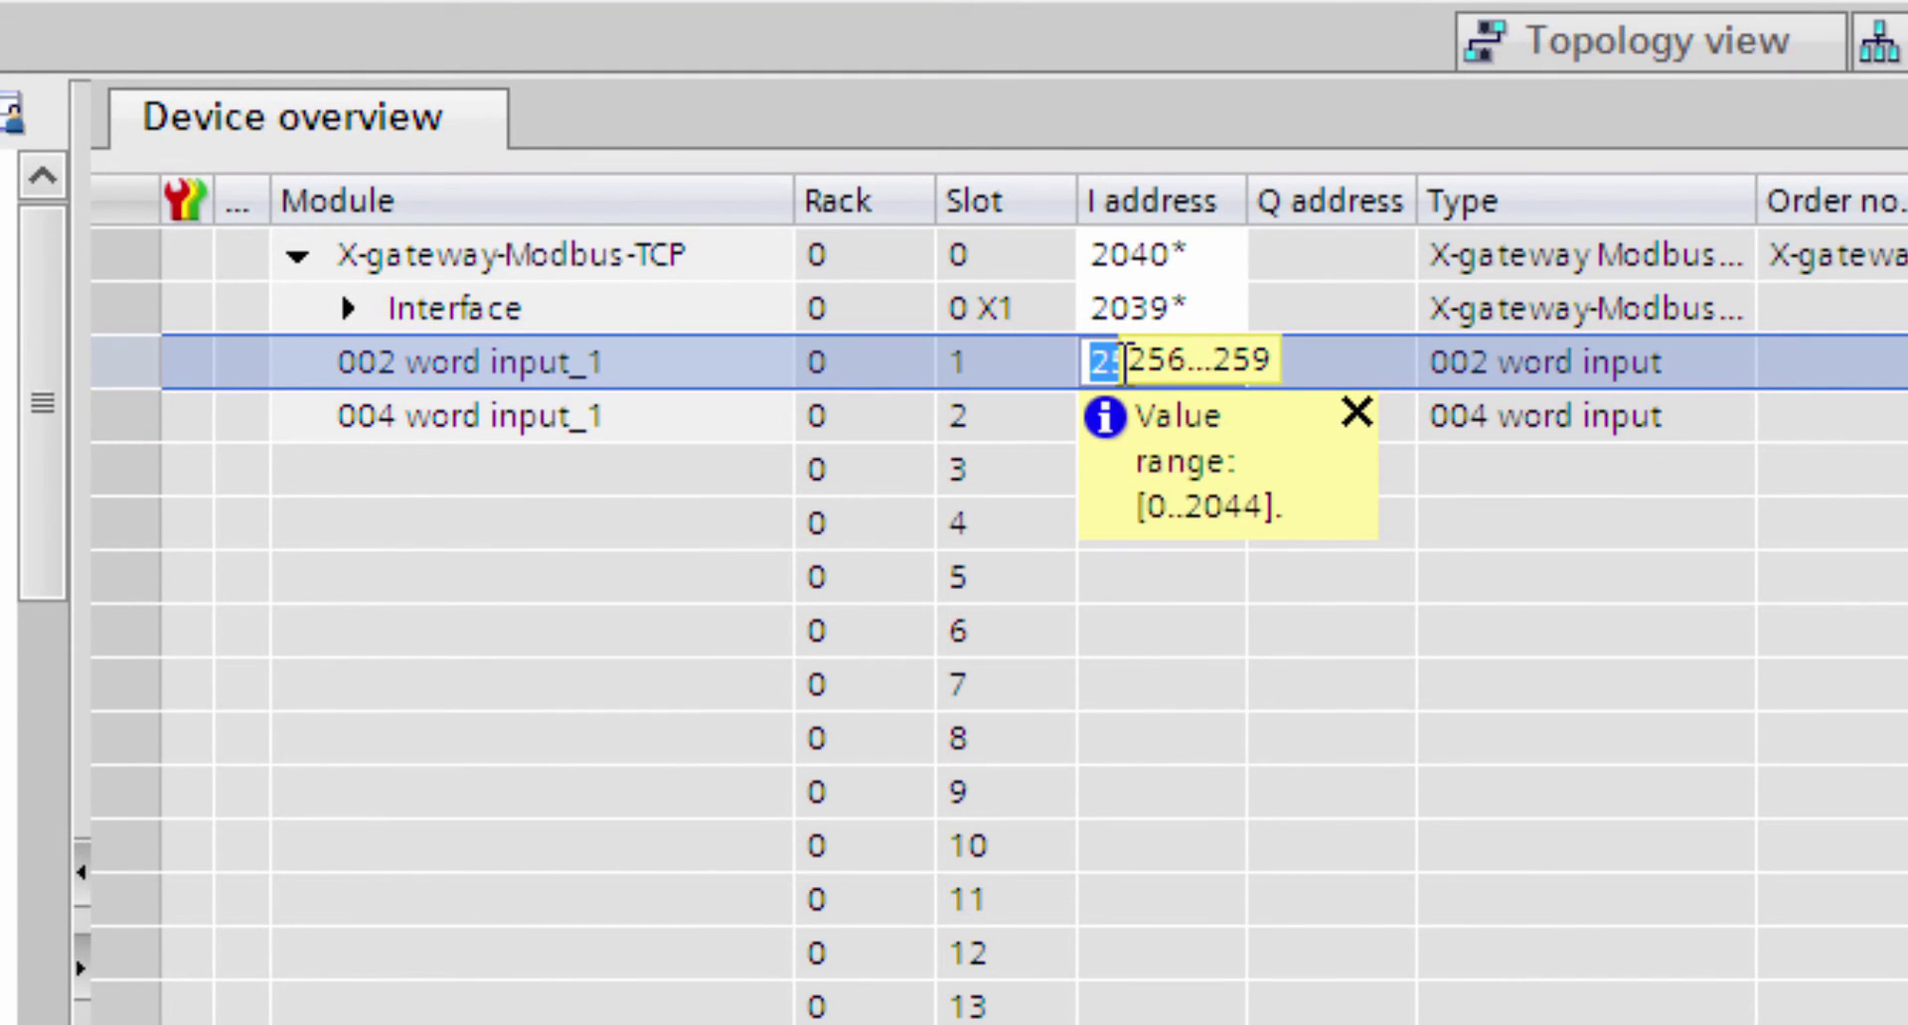
pyautogui.write('70')
pyautogui.press('Return')
pyautogui.doubleClick(1128, 415)
pyautogui.write('74')
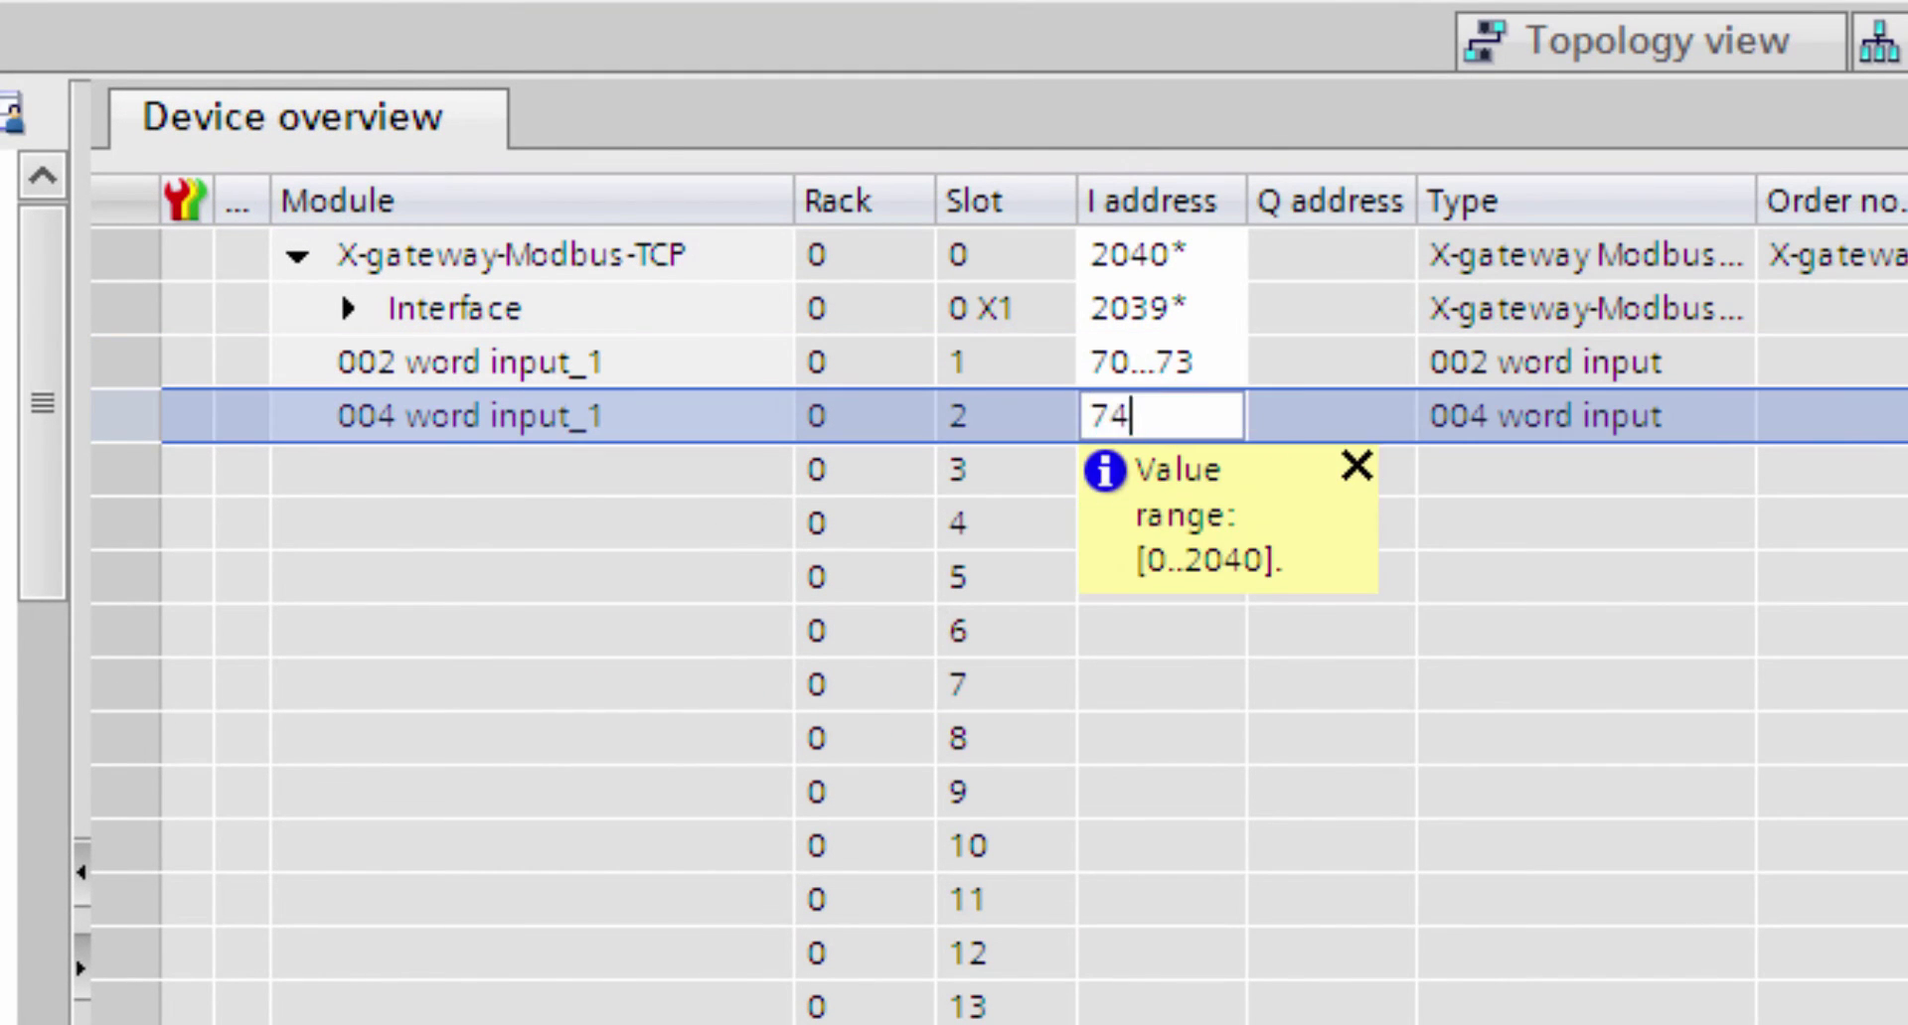
pyautogui.press('Return')
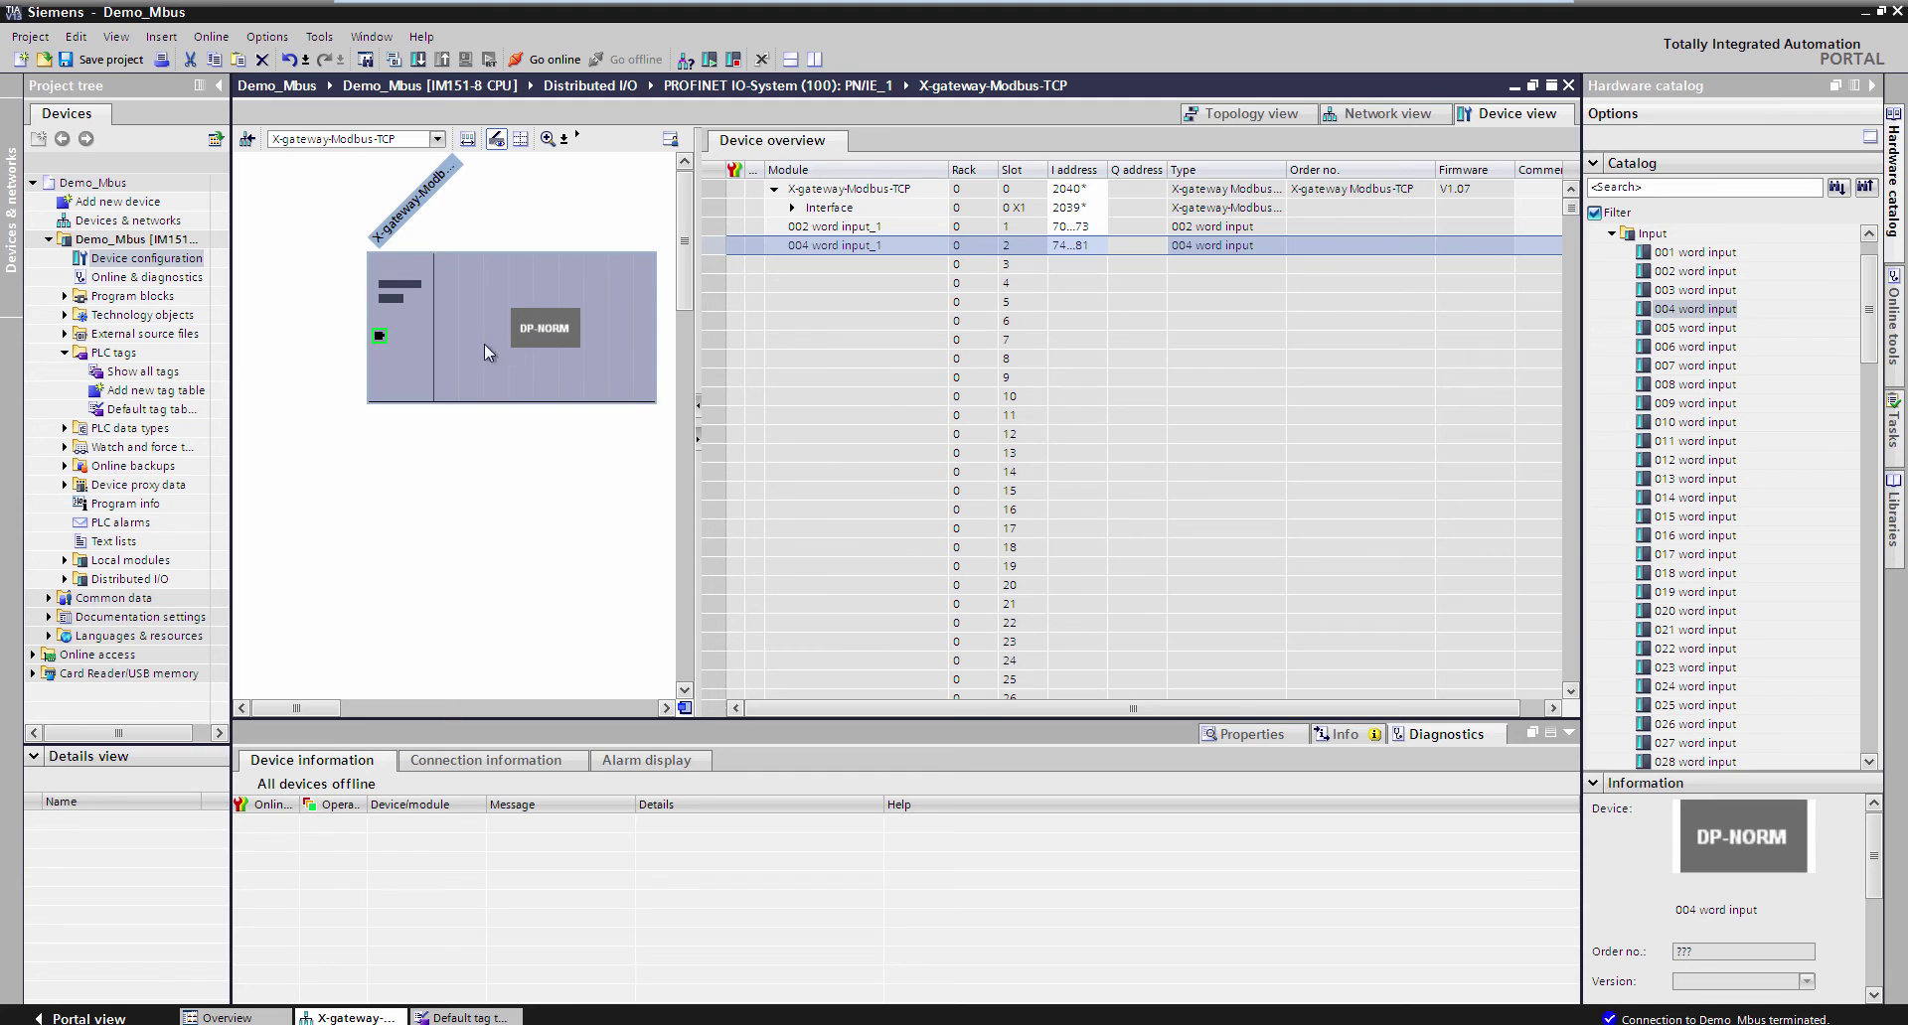
# - Check the gateway interface's network settings to confirm IP address 10.10.55.90
pyautogui.click(381, 338)
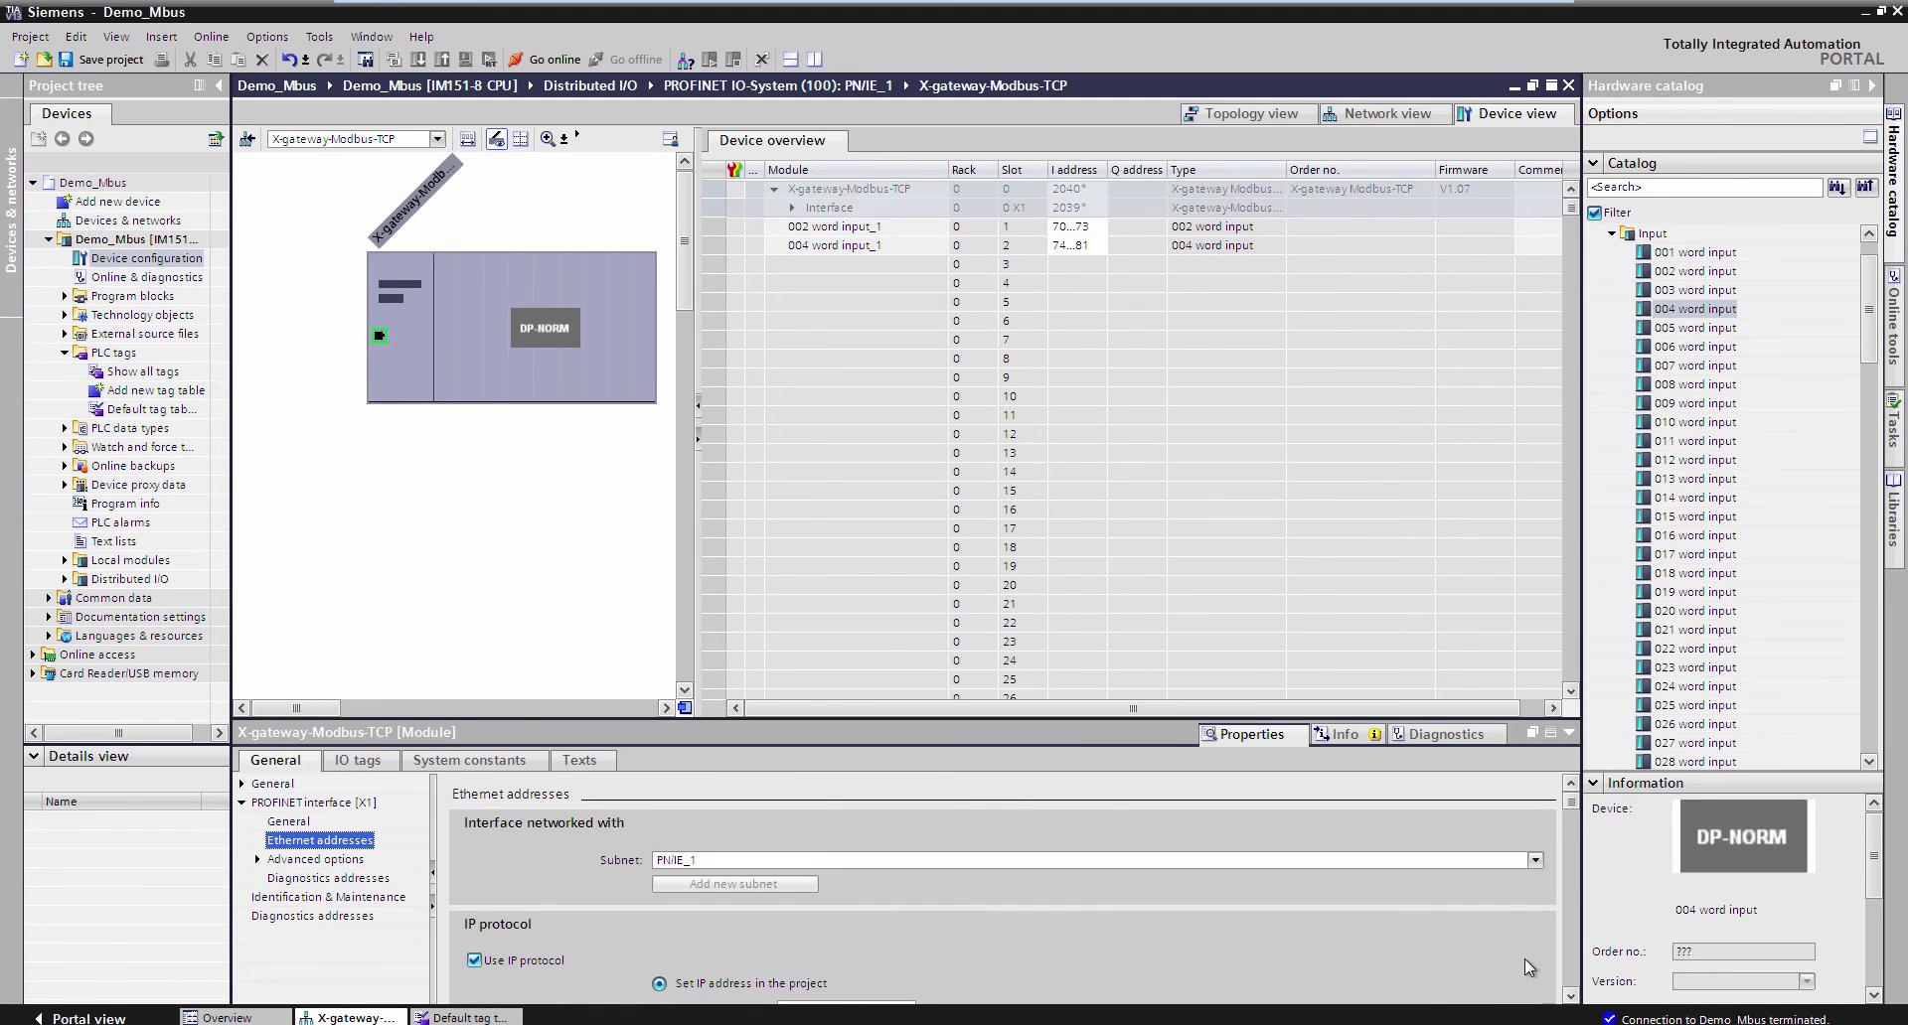
pyautogui.scroll(-5, 1440, 924)
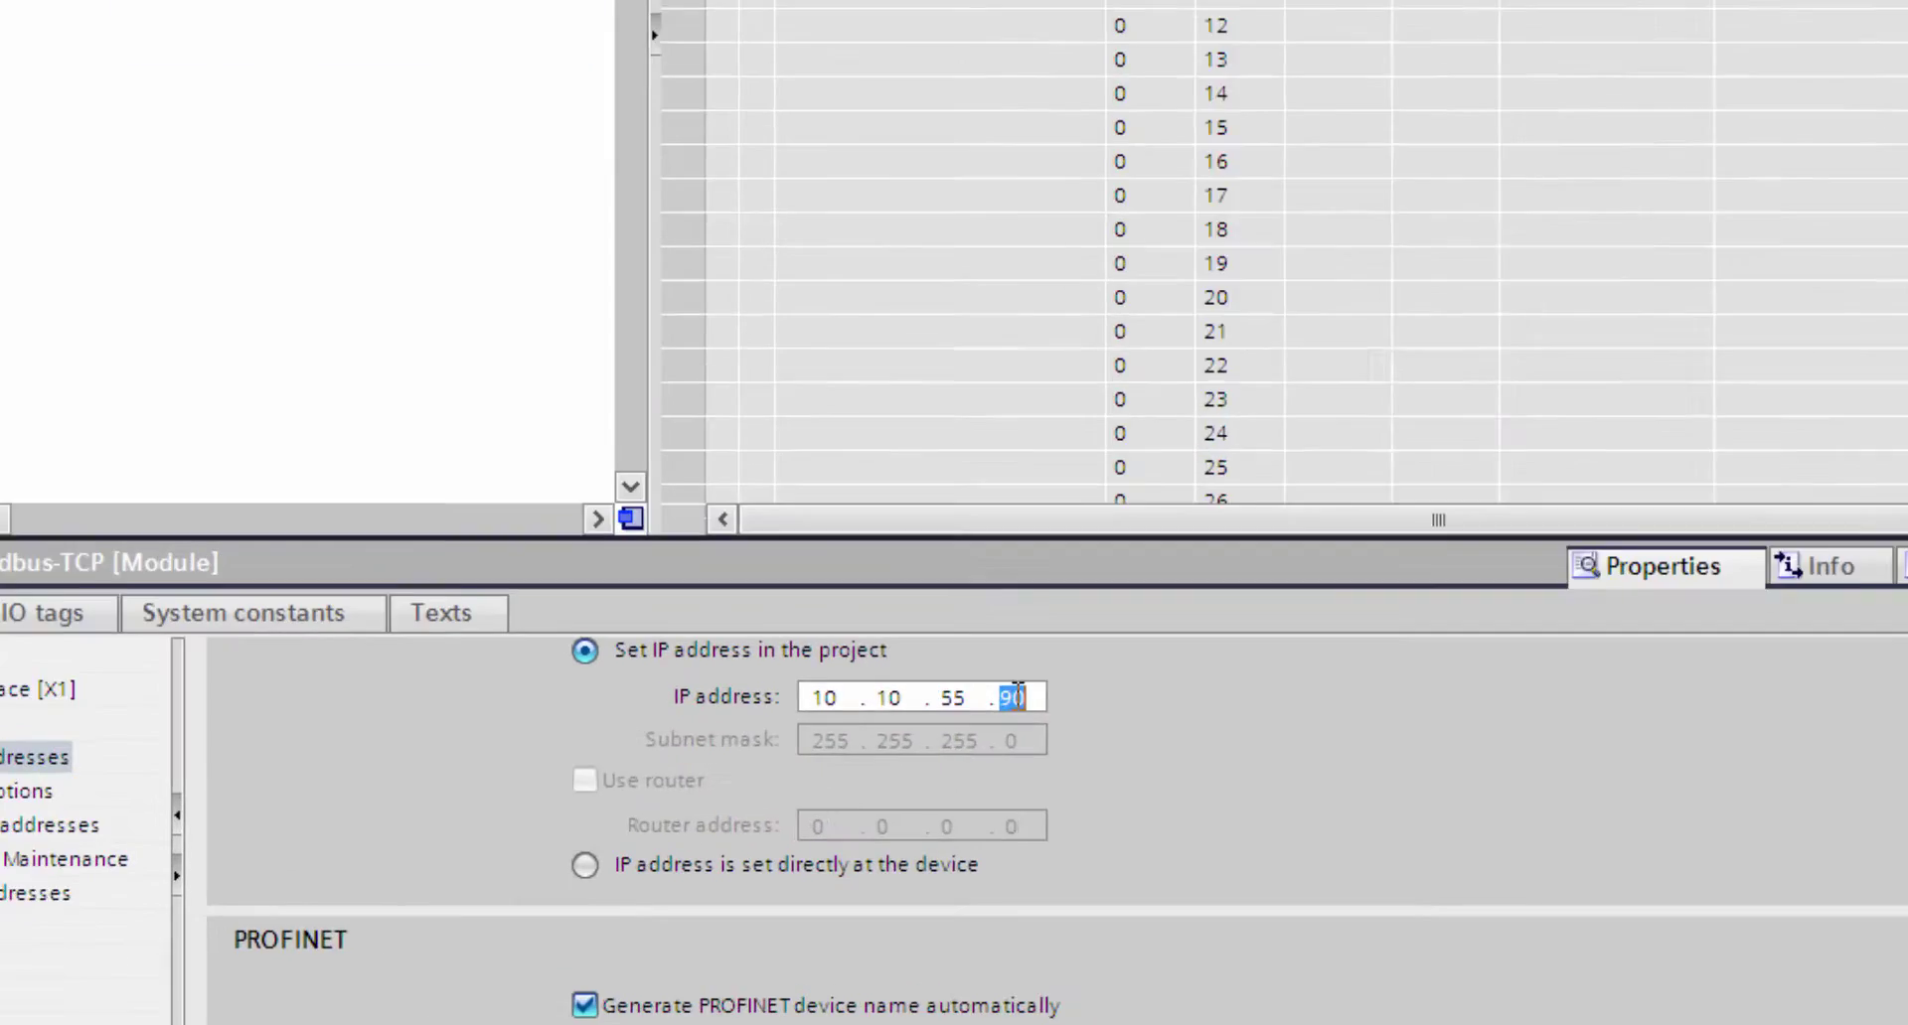
pyautogui.click(905, 807)
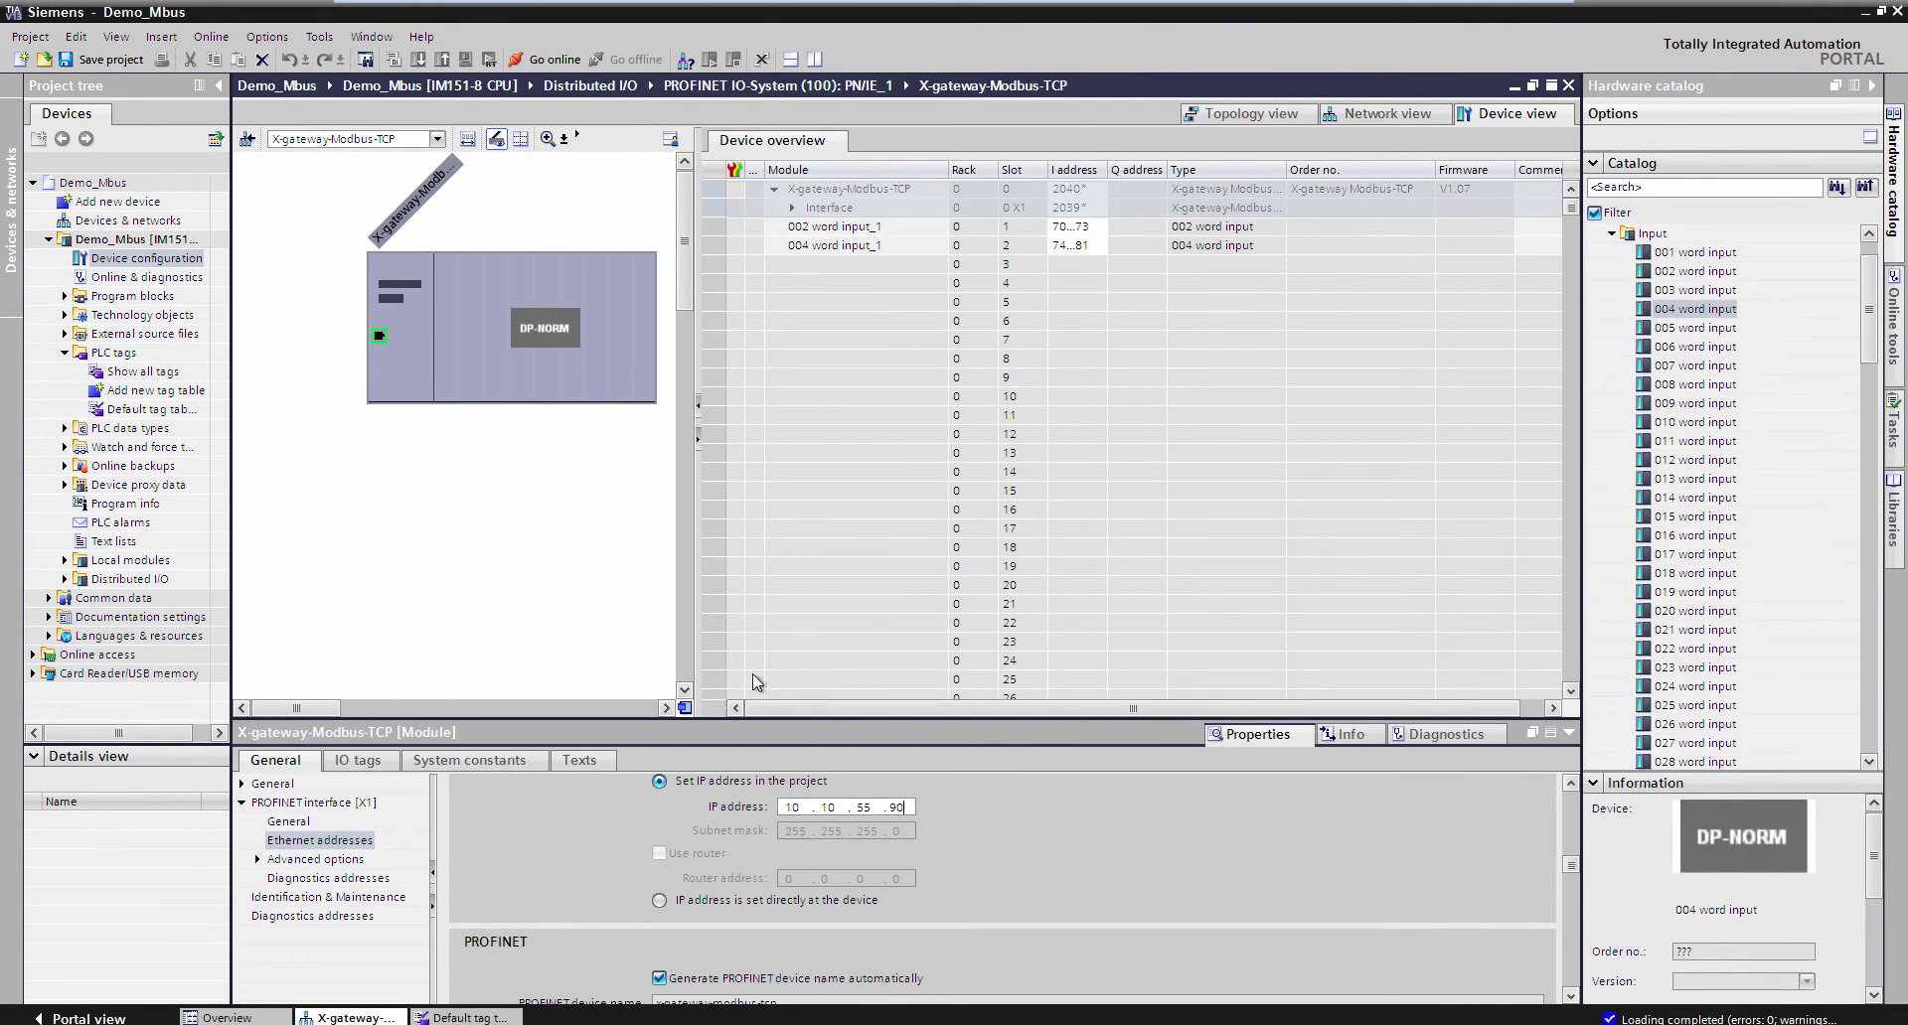
# - Assign the PROFINET name x-gateway-modbus-tcp to the found device at 10.10.55.90, then close the dialog
pyautogui.click(402, 343)
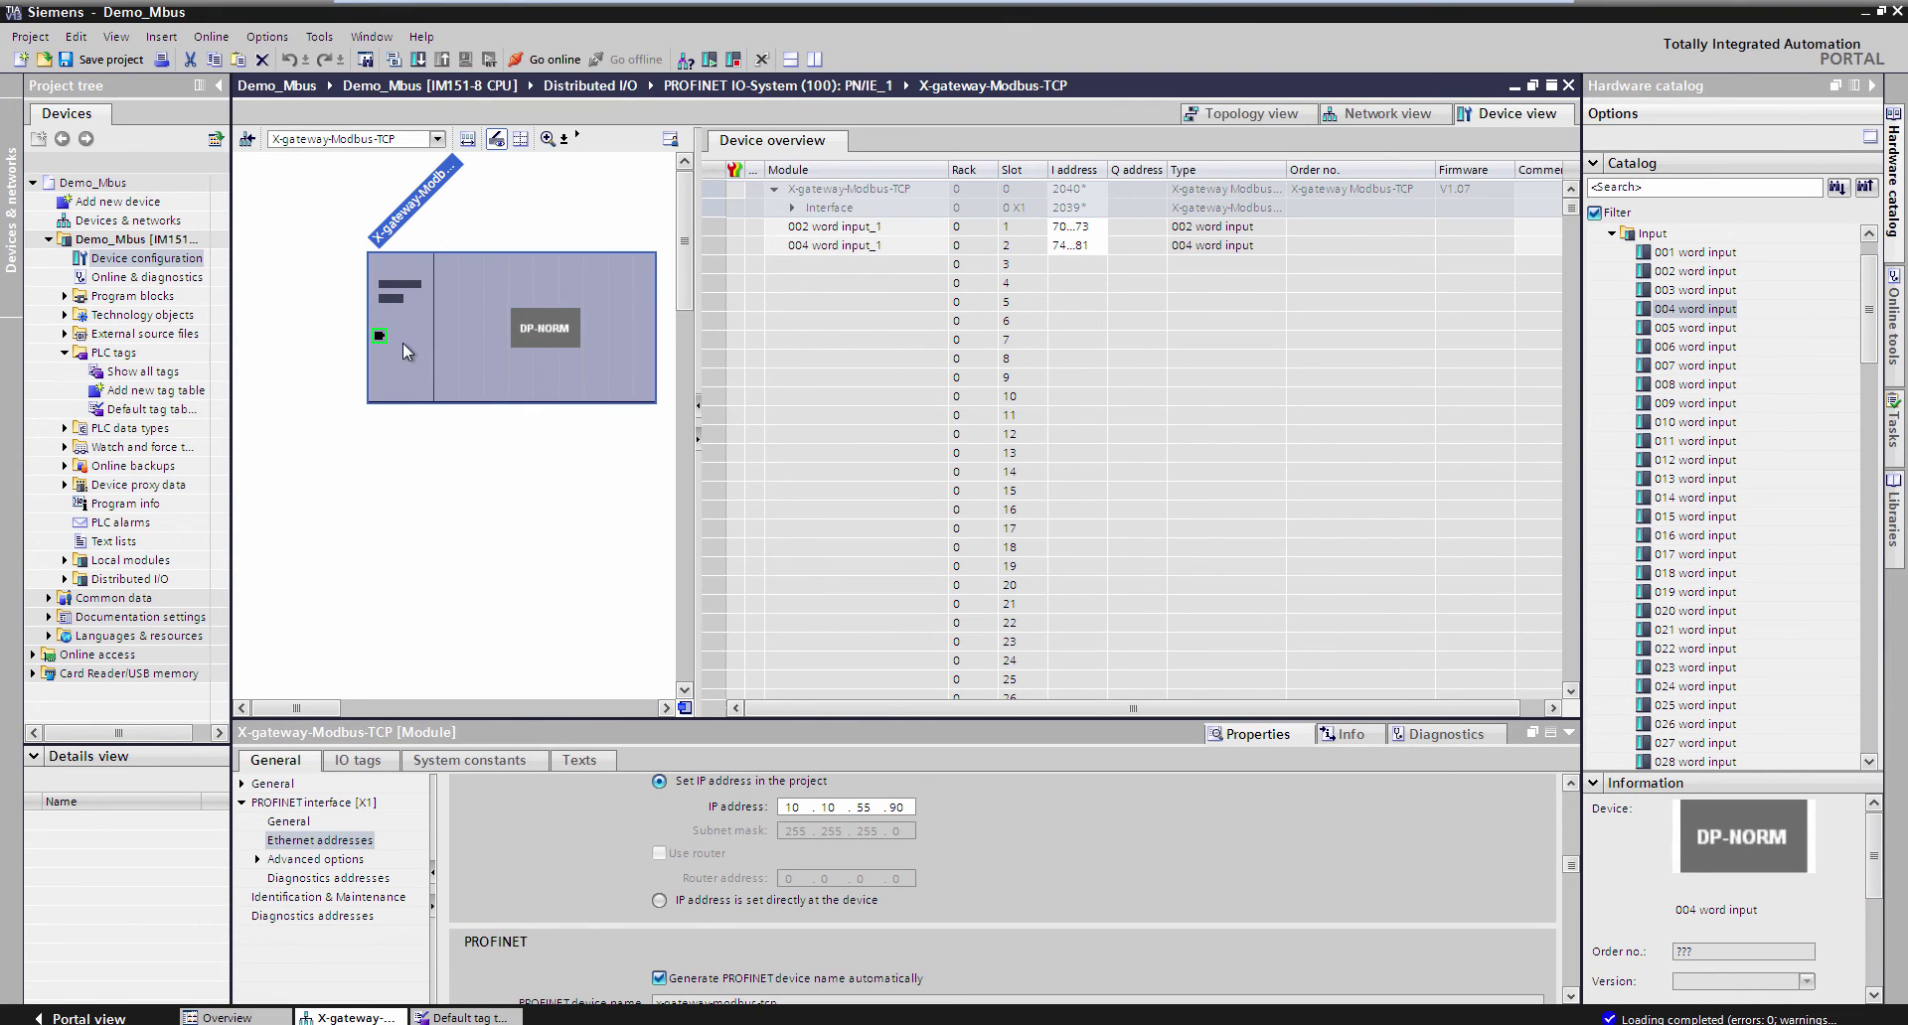
pyautogui.rightClick(403, 342)
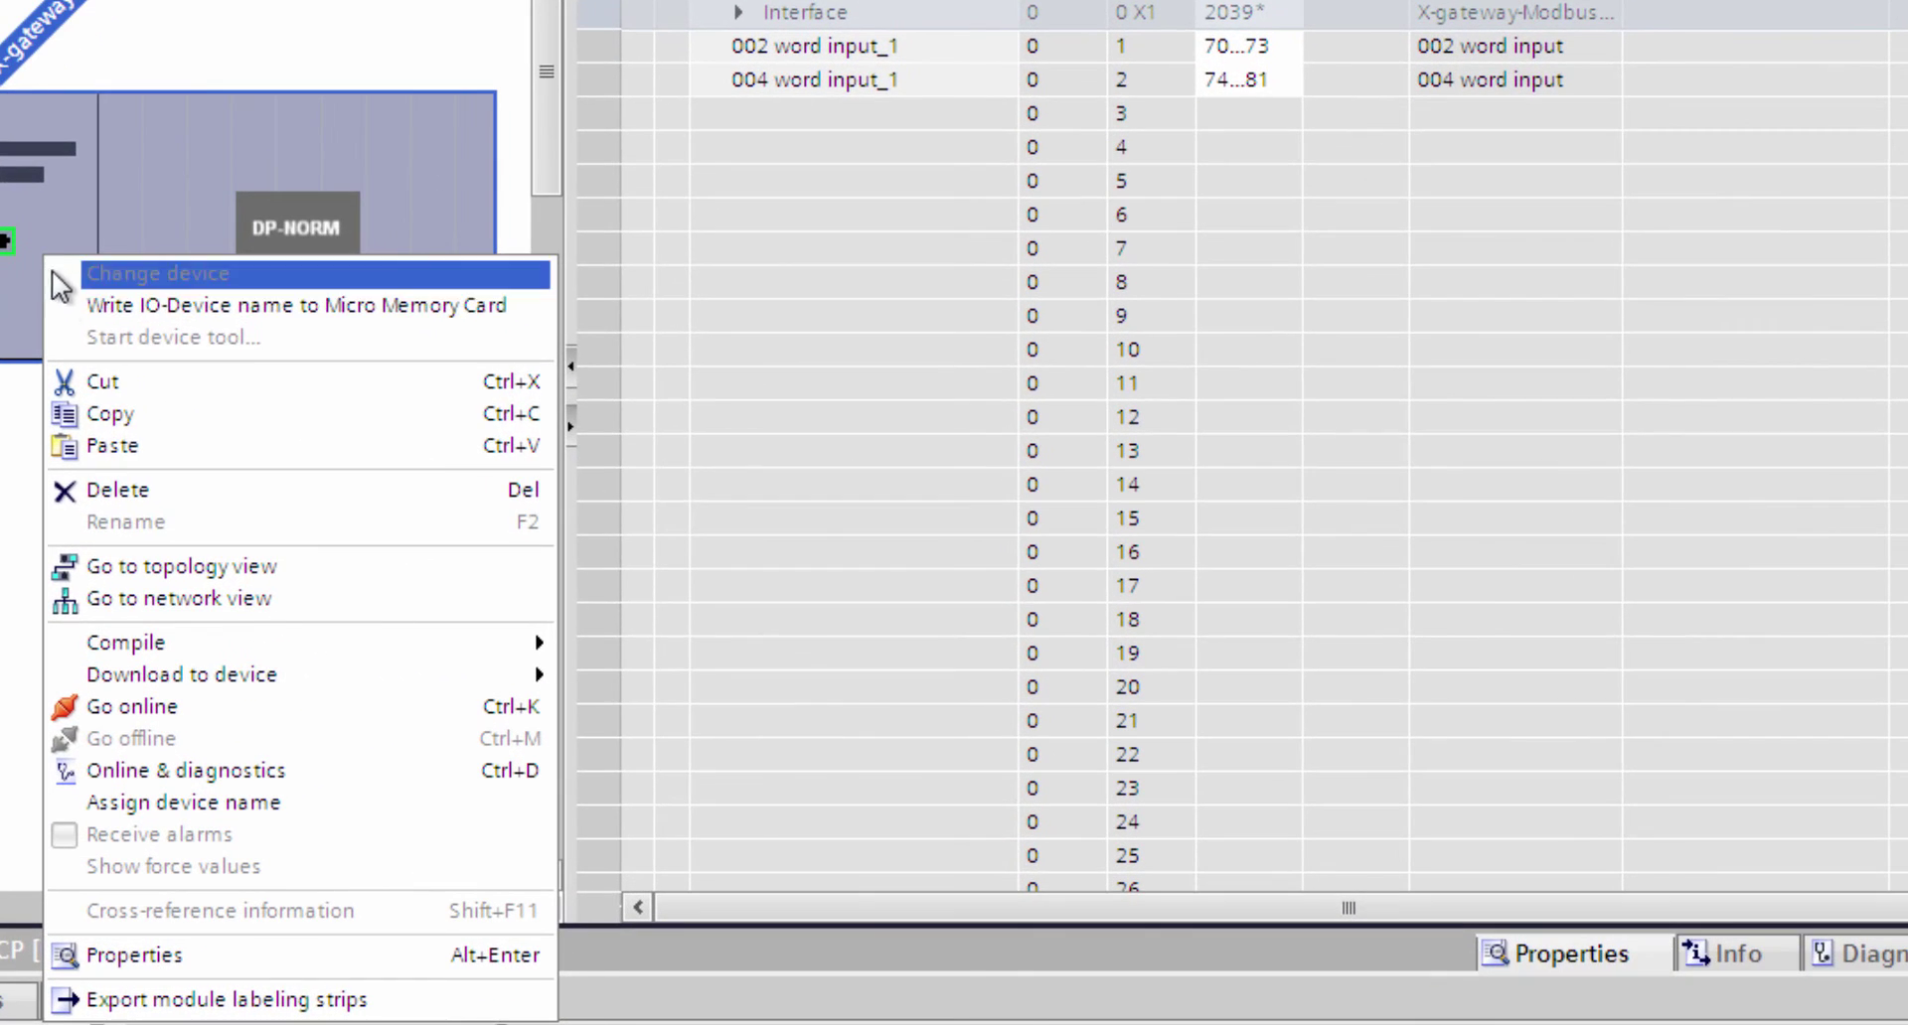
pyautogui.click(97, 803)
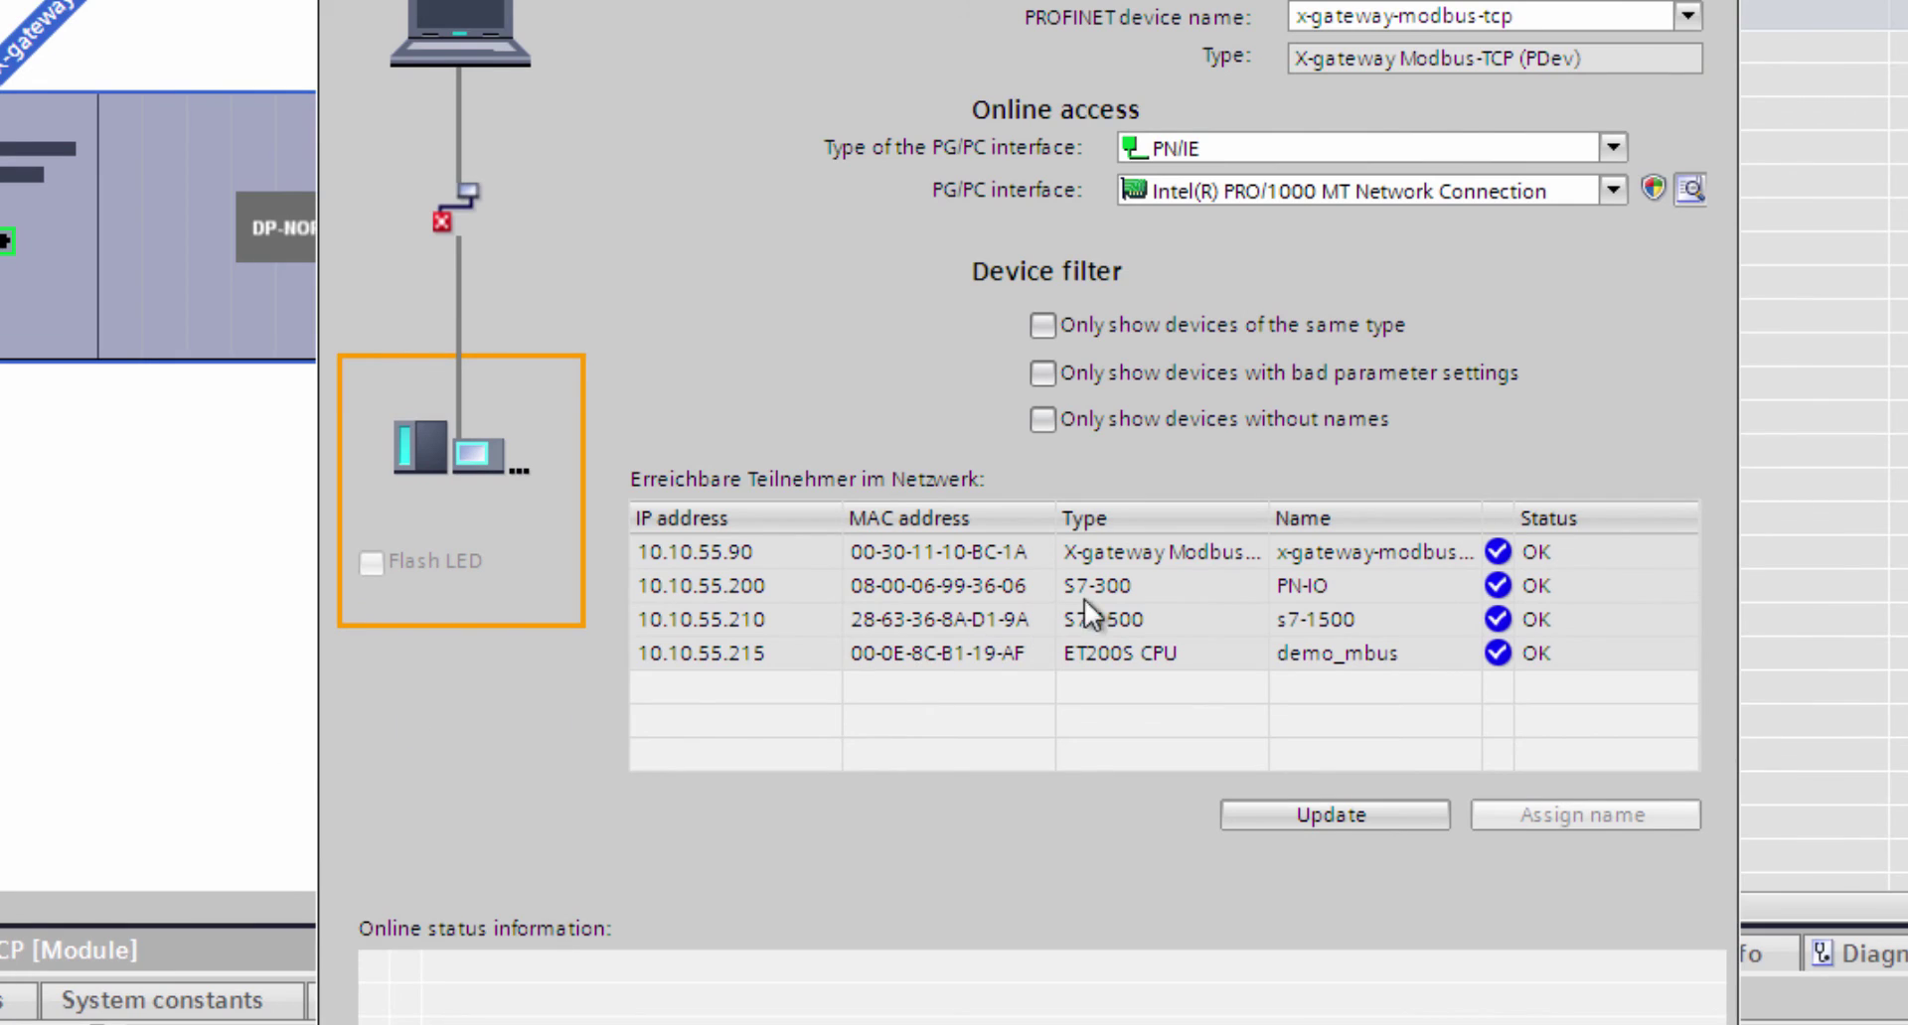
pyautogui.click(1201, 557)
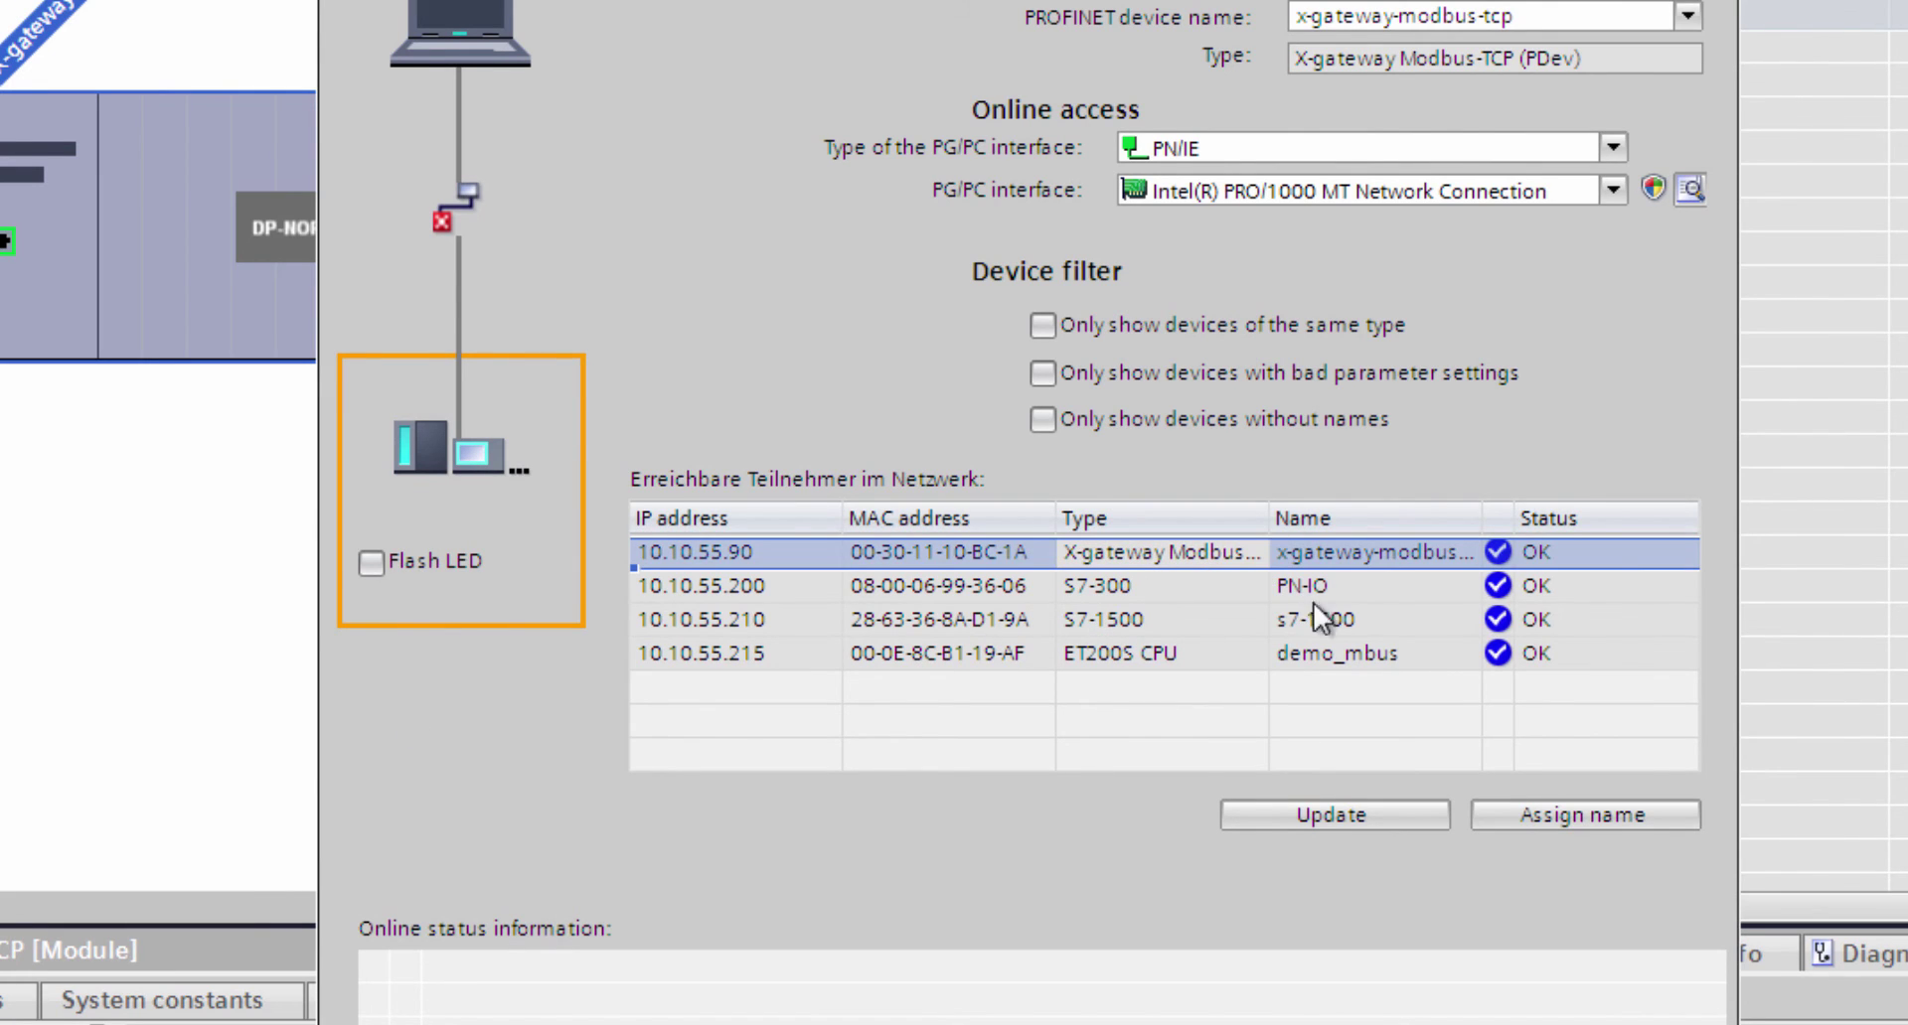
pyautogui.click(1547, 824)
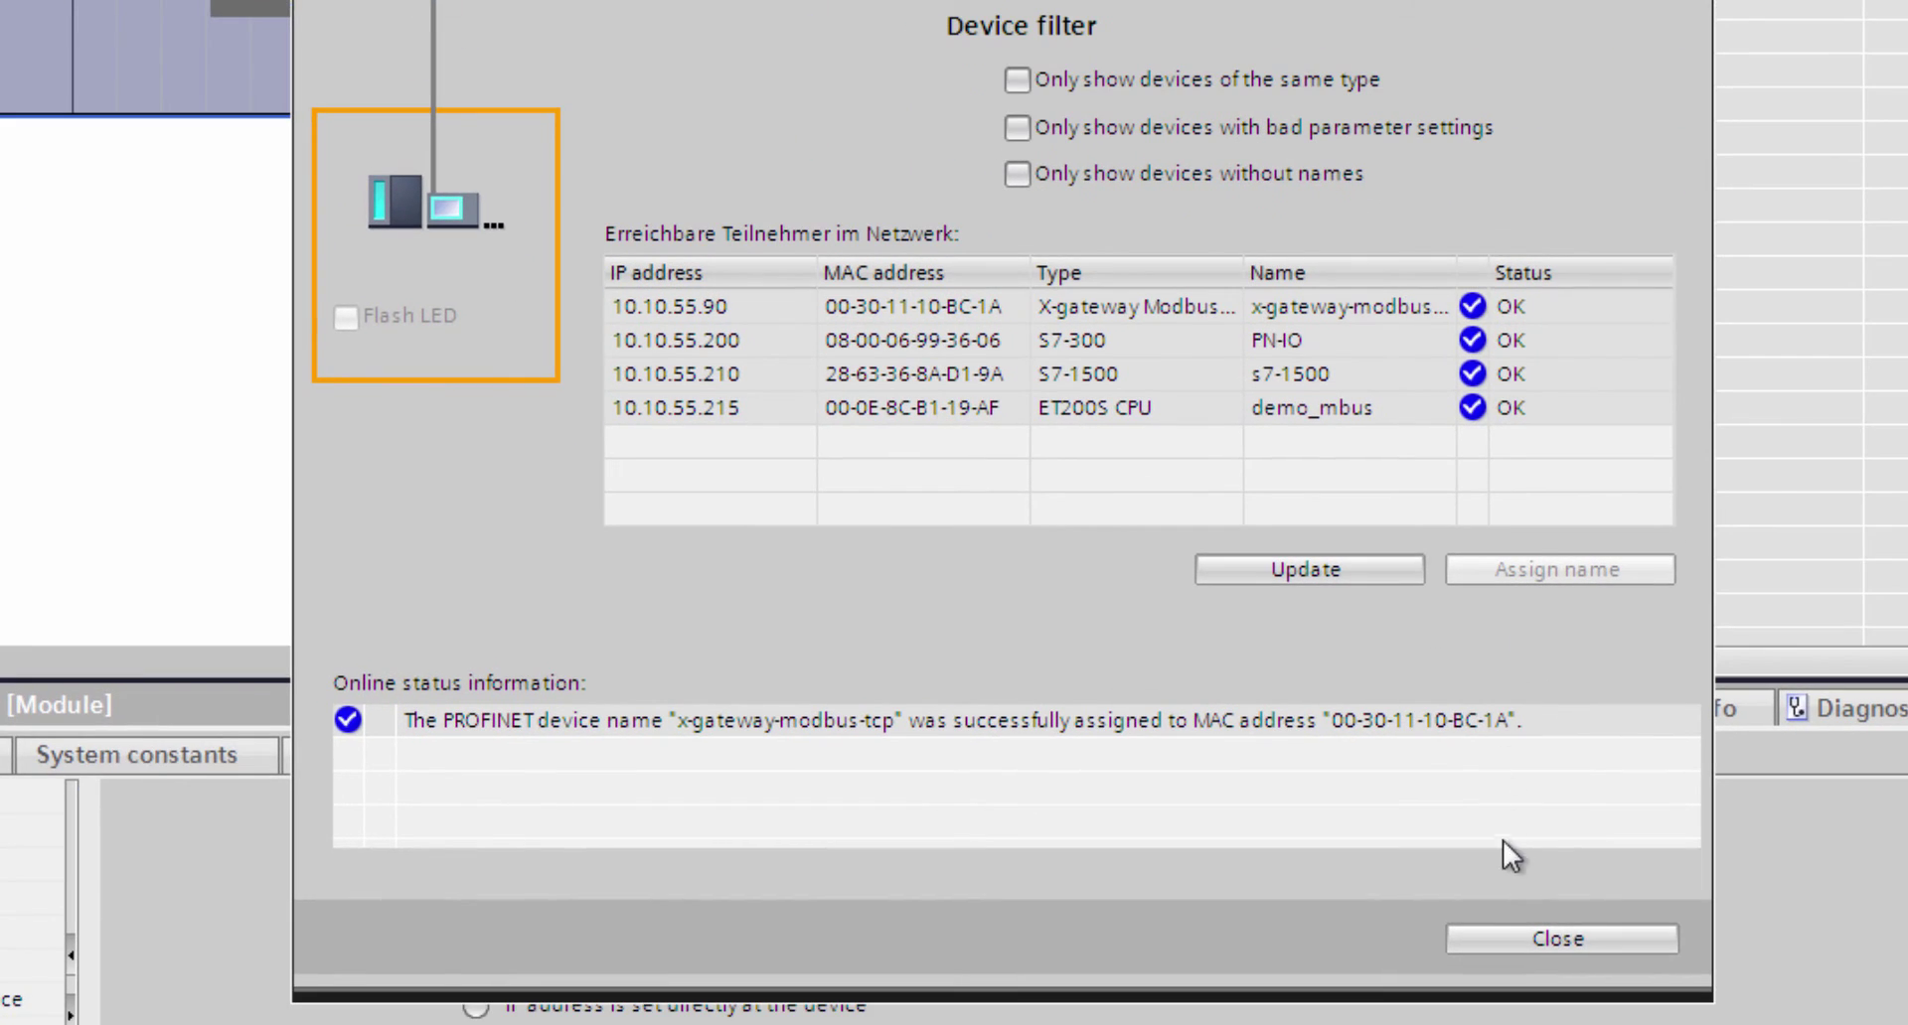
pyautogui.click(1501, 937)
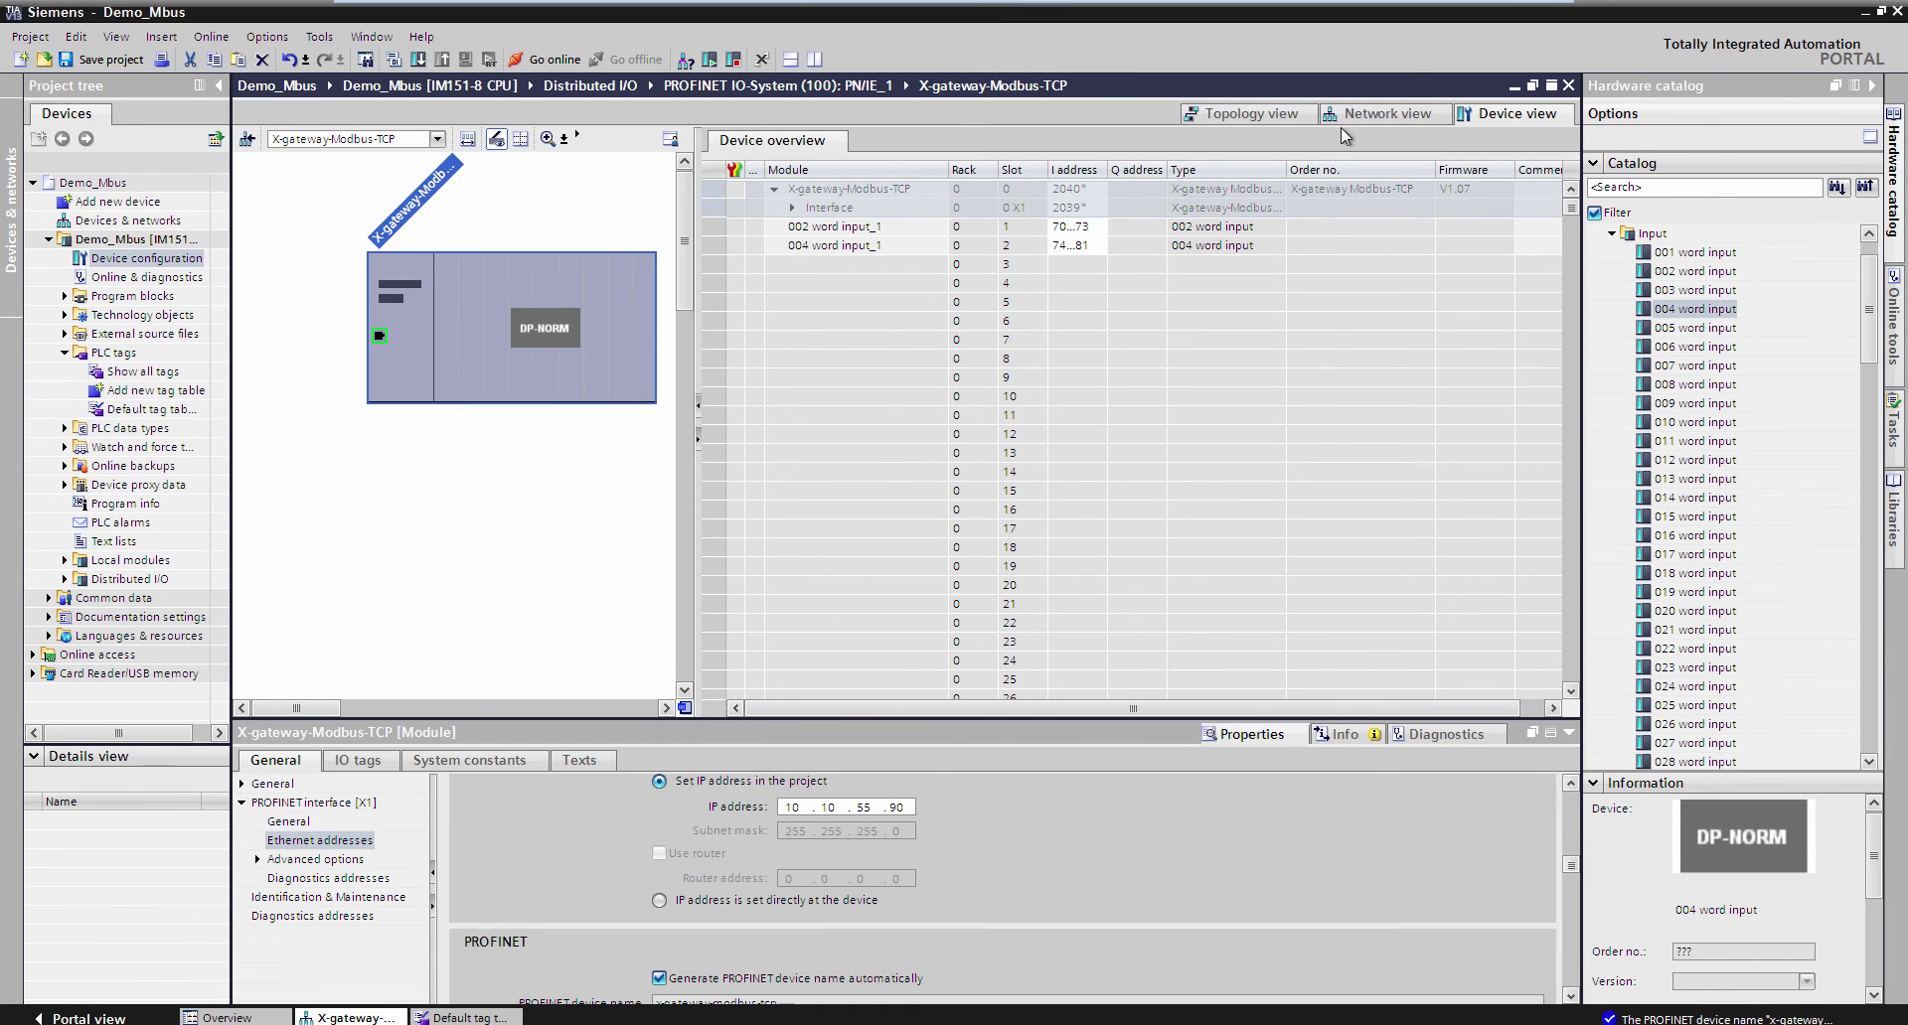
# - From Network view, download the Demo_Mbus configuration to the CPU, loading and finishing without errors
pyautogui.click(1371, 115)
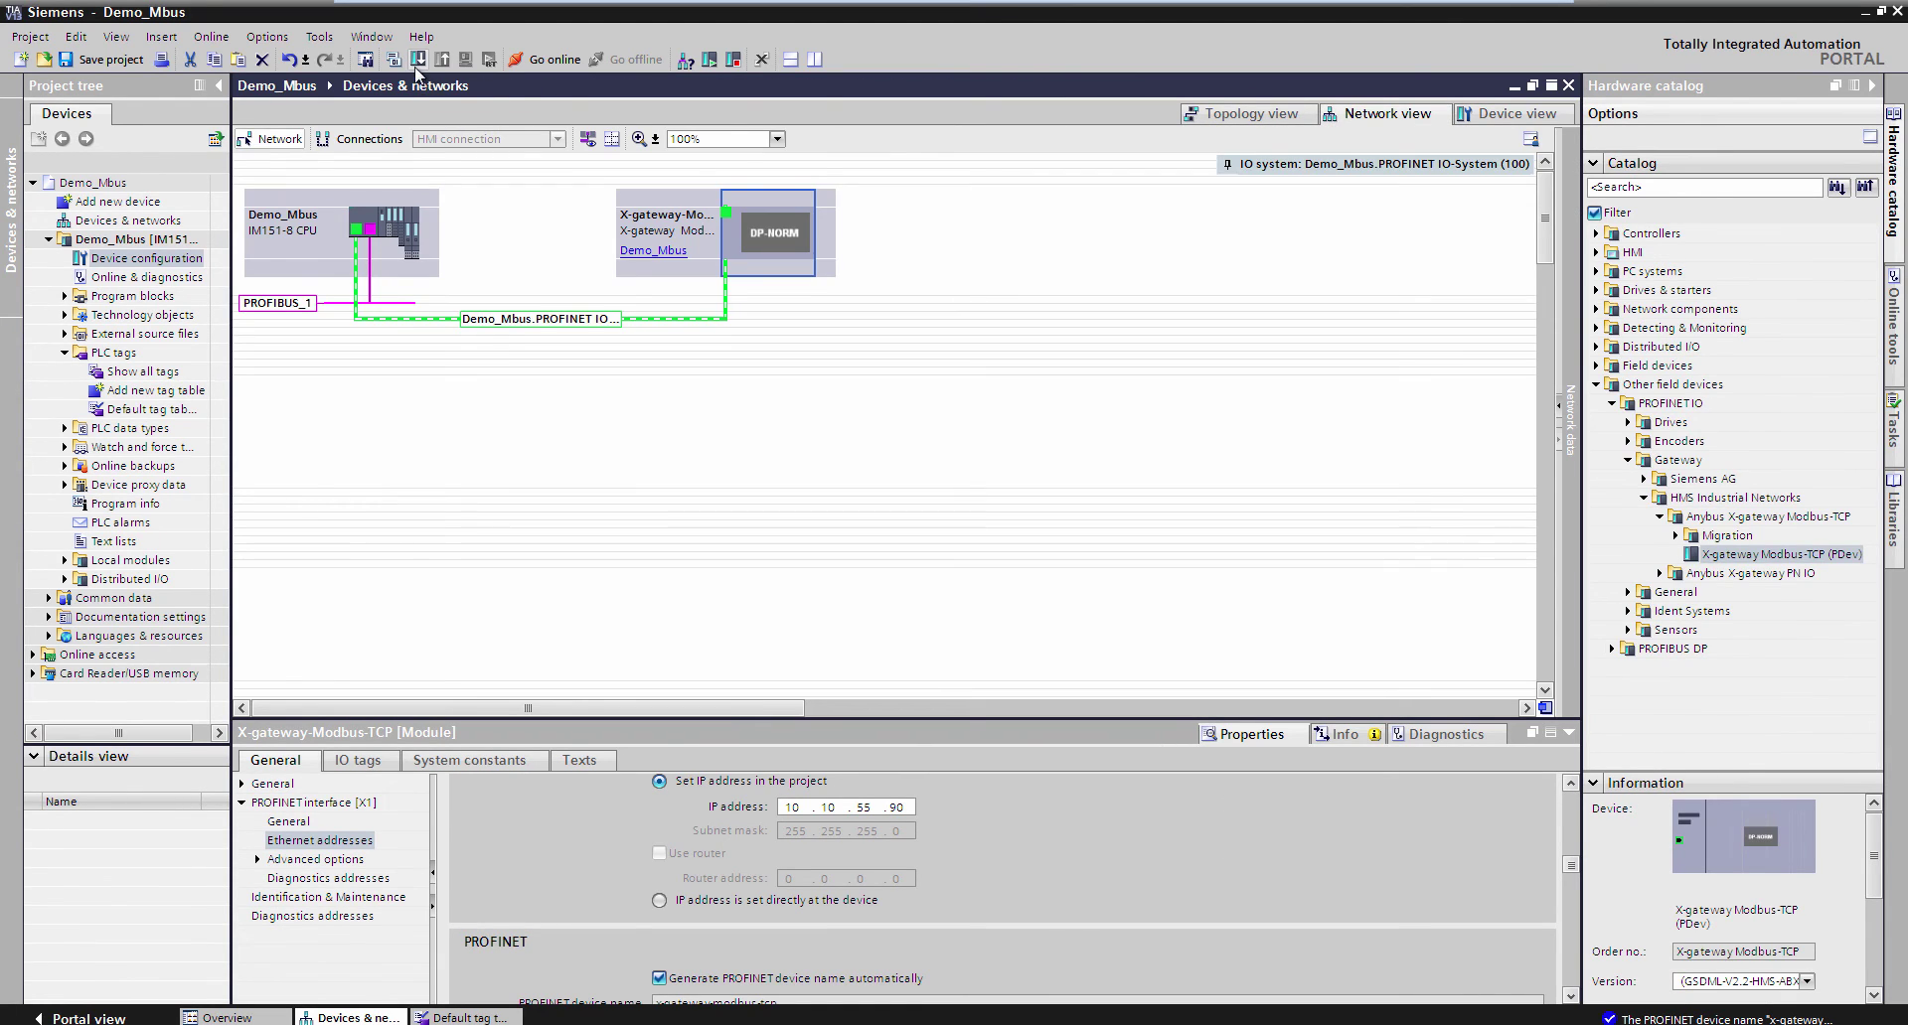
pyautogui.click(418, 59)
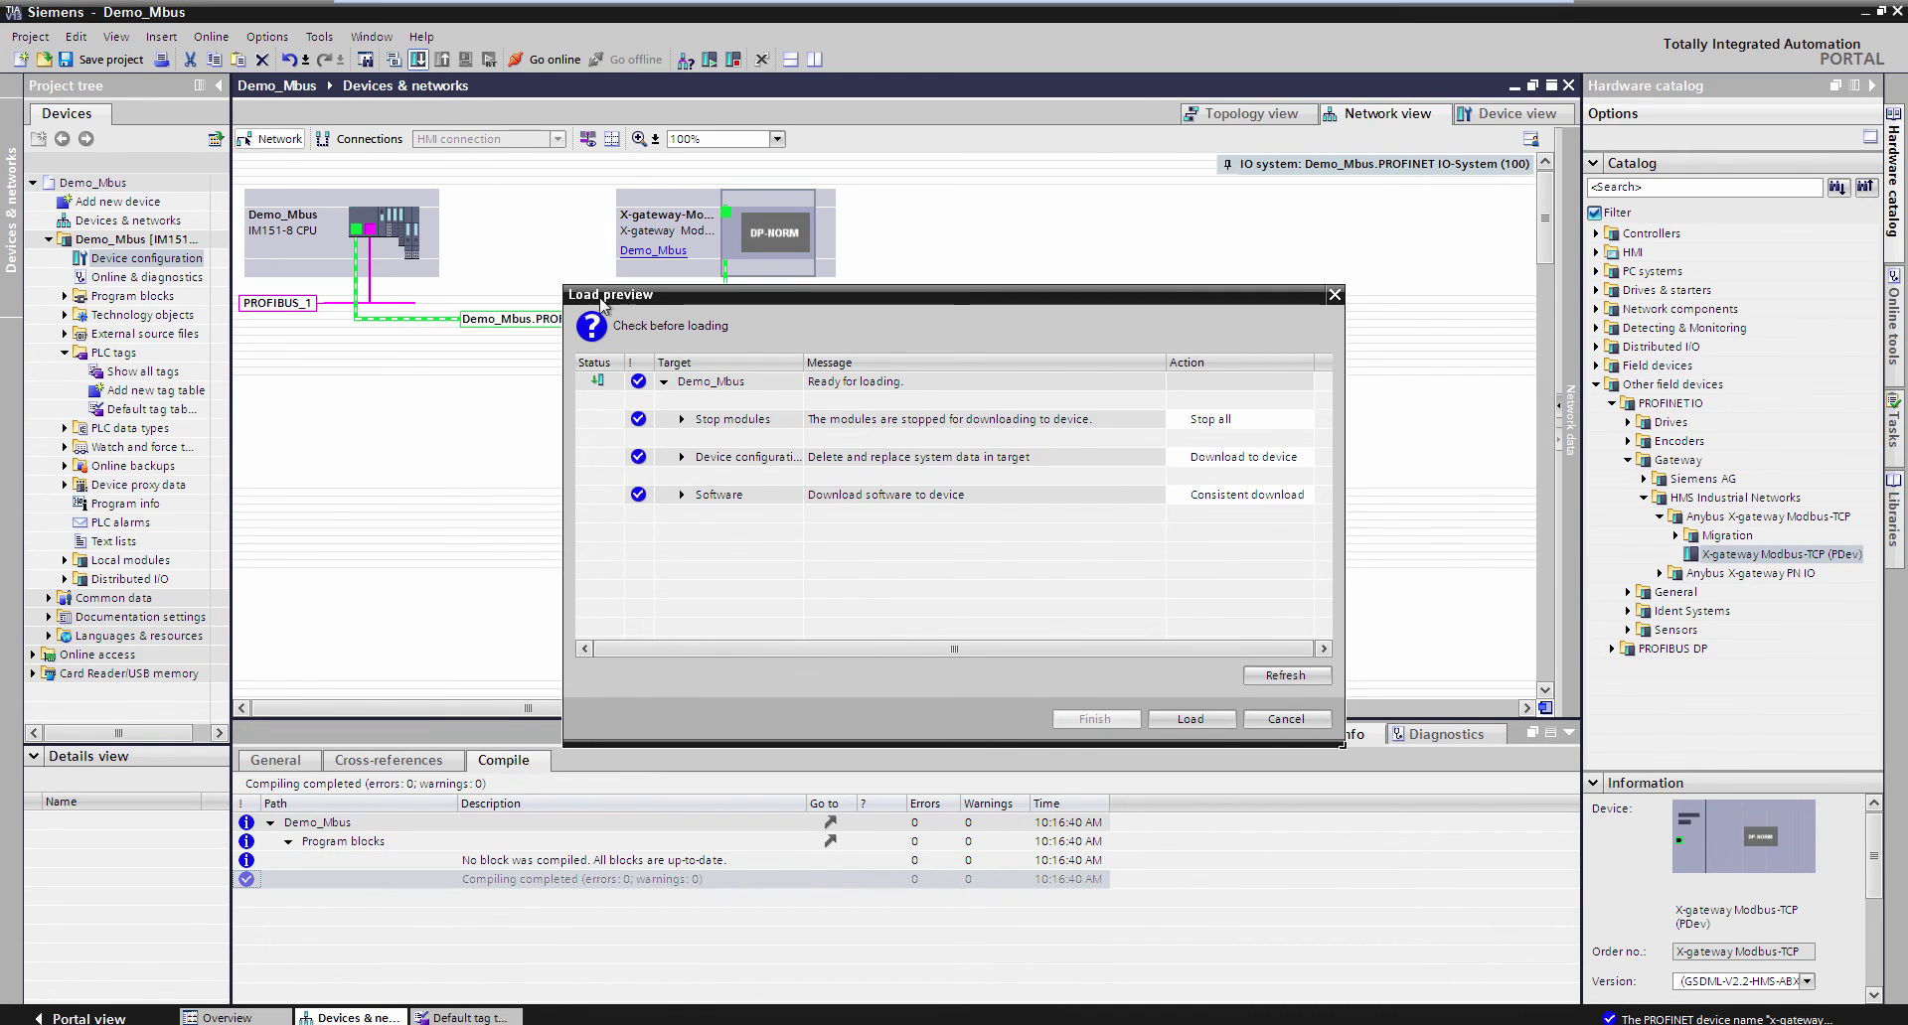
pyautogui.click(1159, 717)
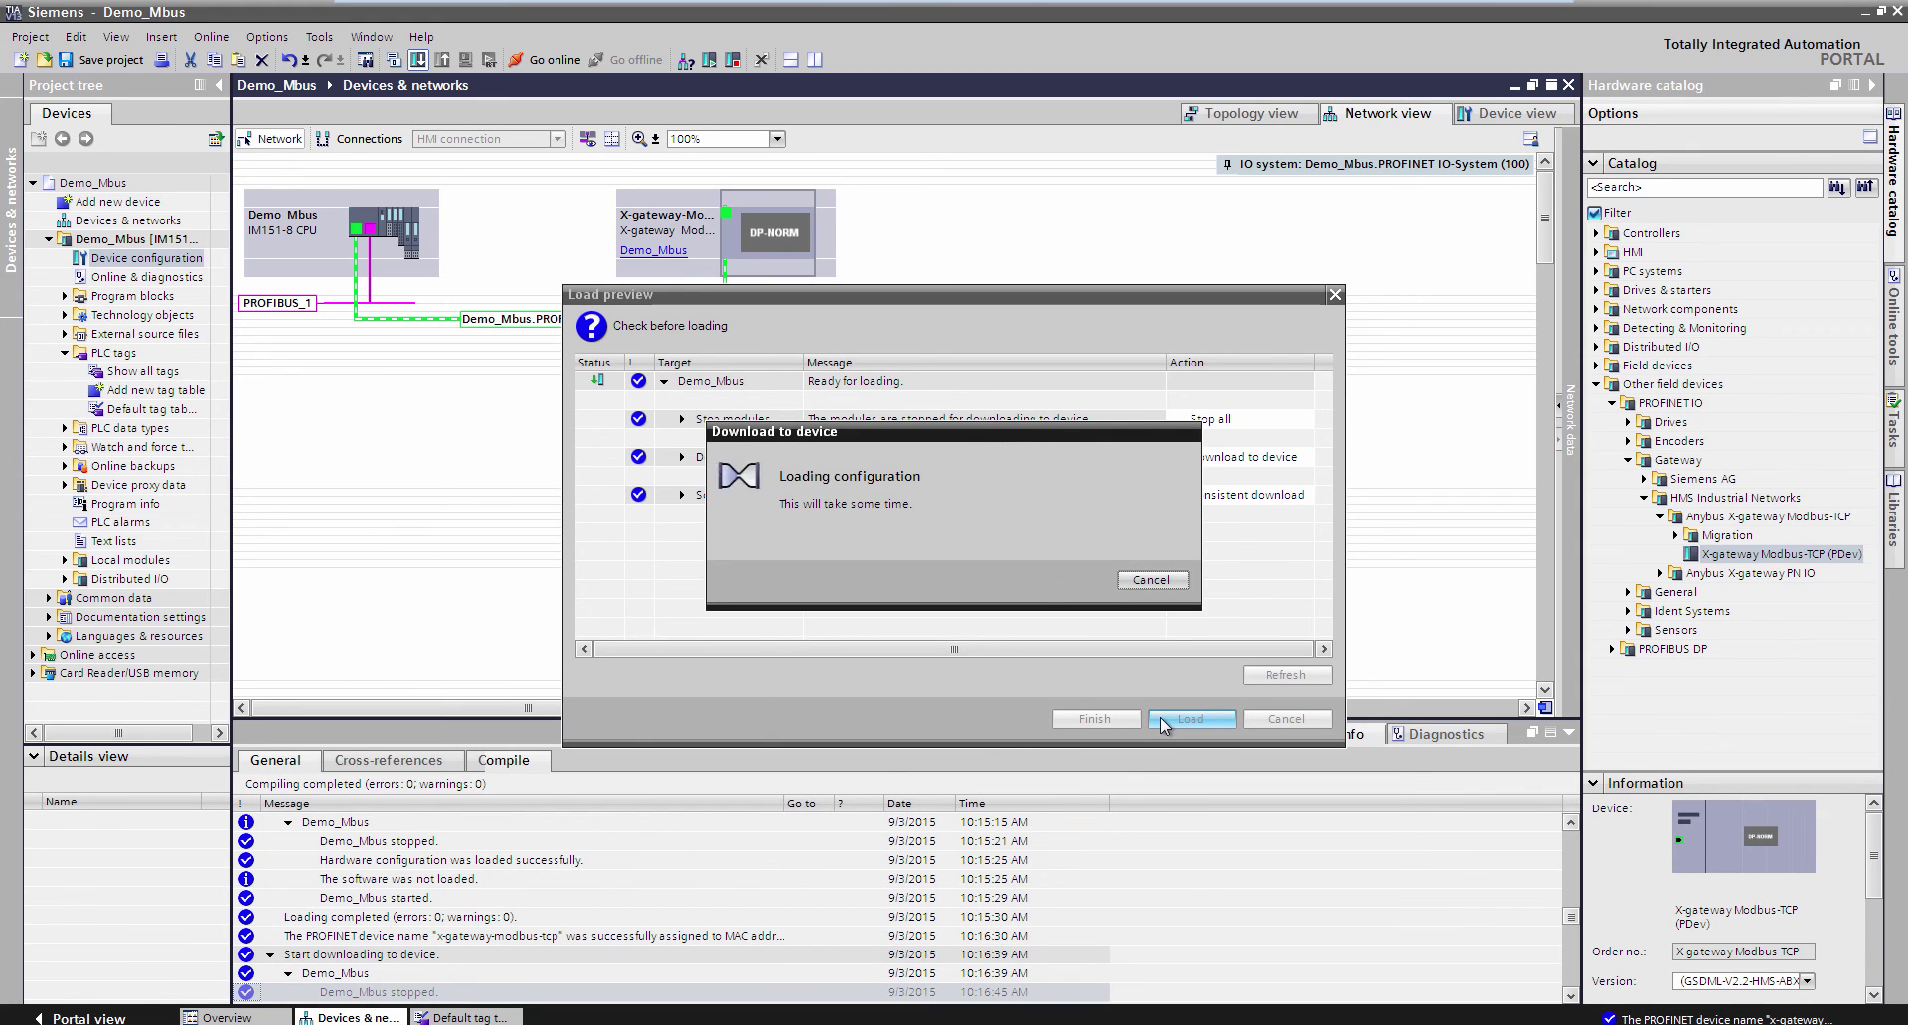
pyautogui.click(1094, 718)
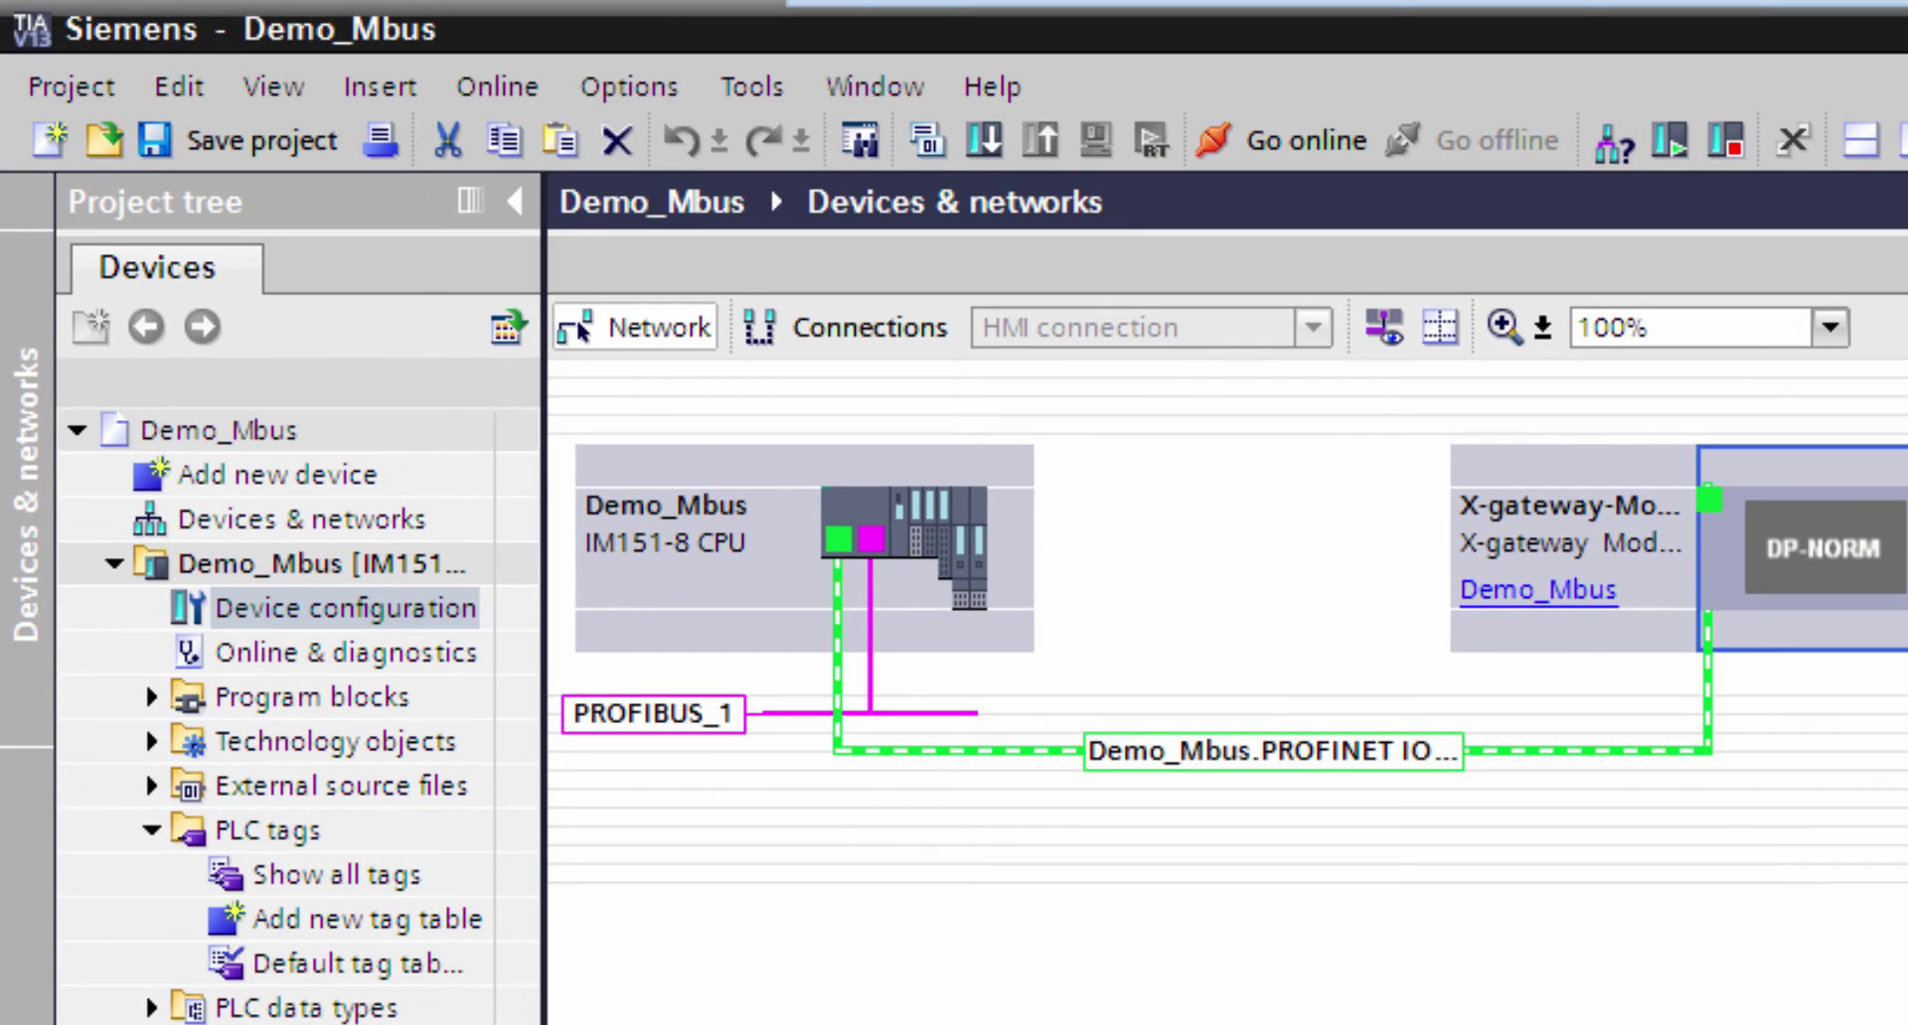
# - Go online and add DInt tag Residia_SerialNumber at %ID70 in the Default tag table
pyautogui.click(808, 92)
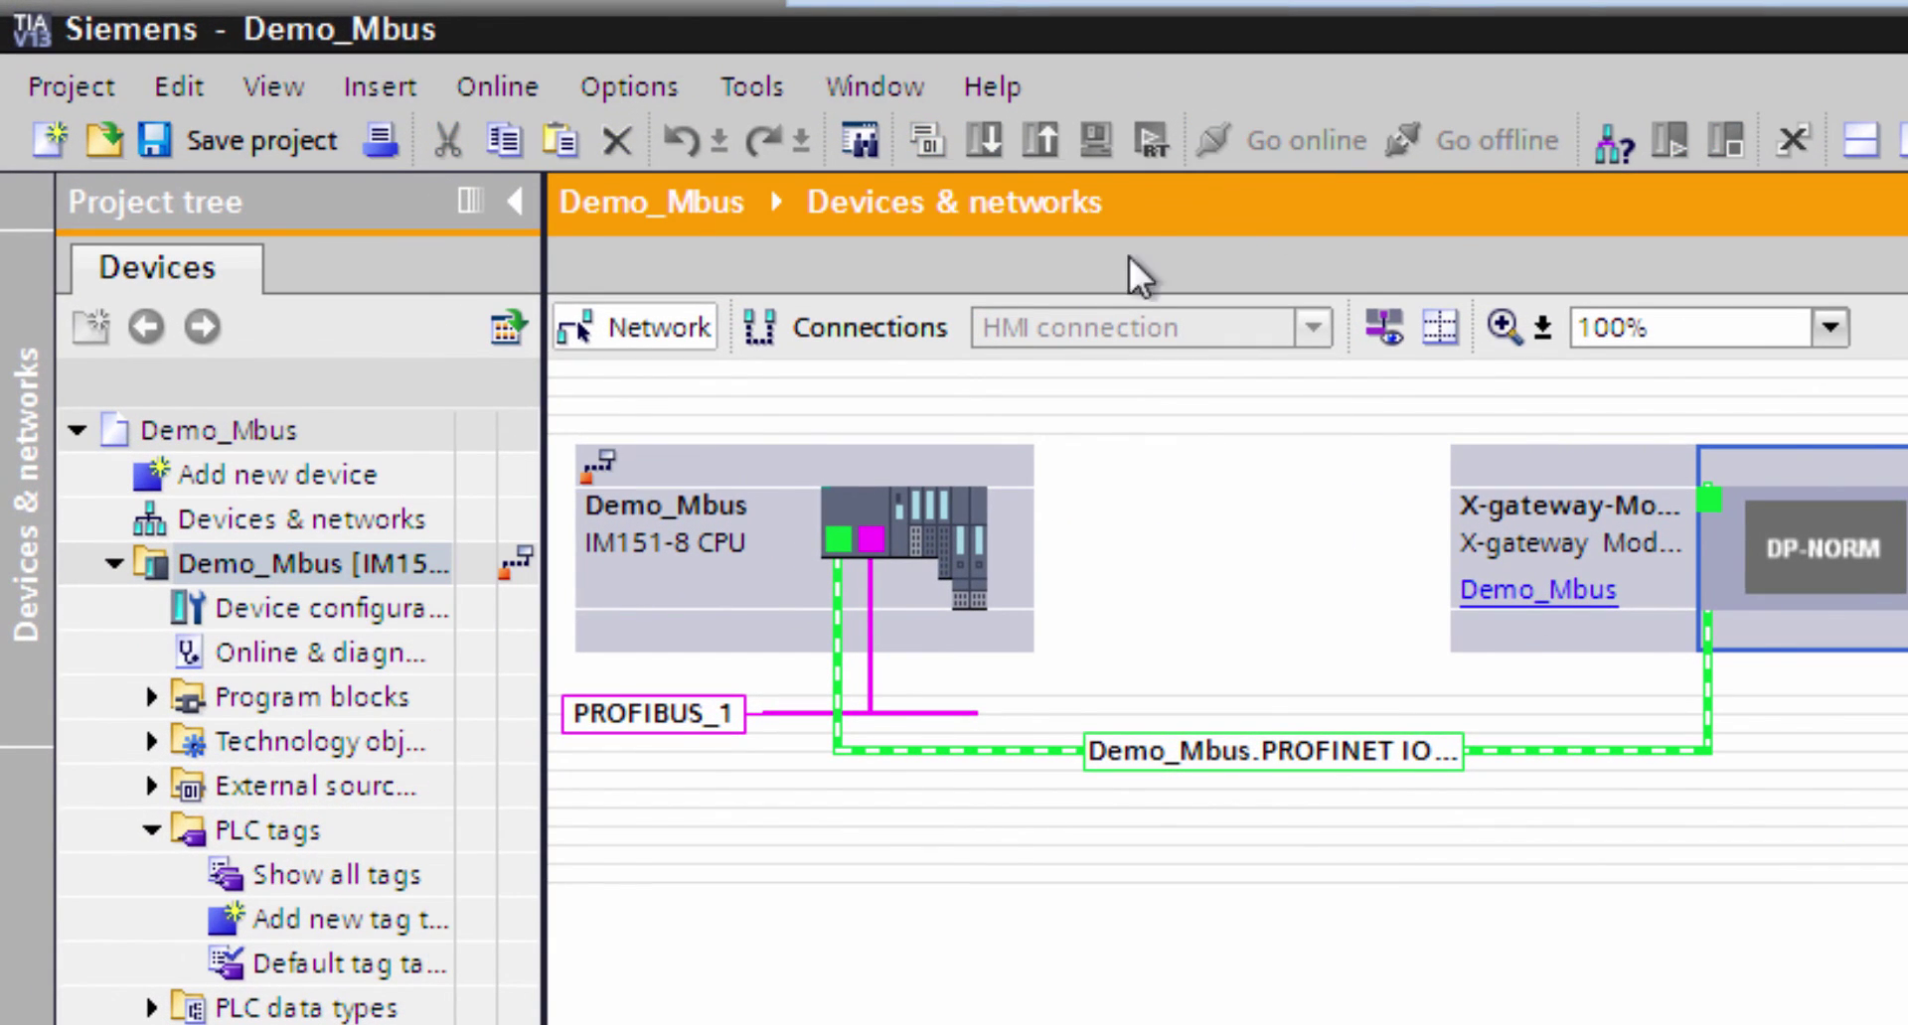
pyautogui.doubleClick(338, 965)
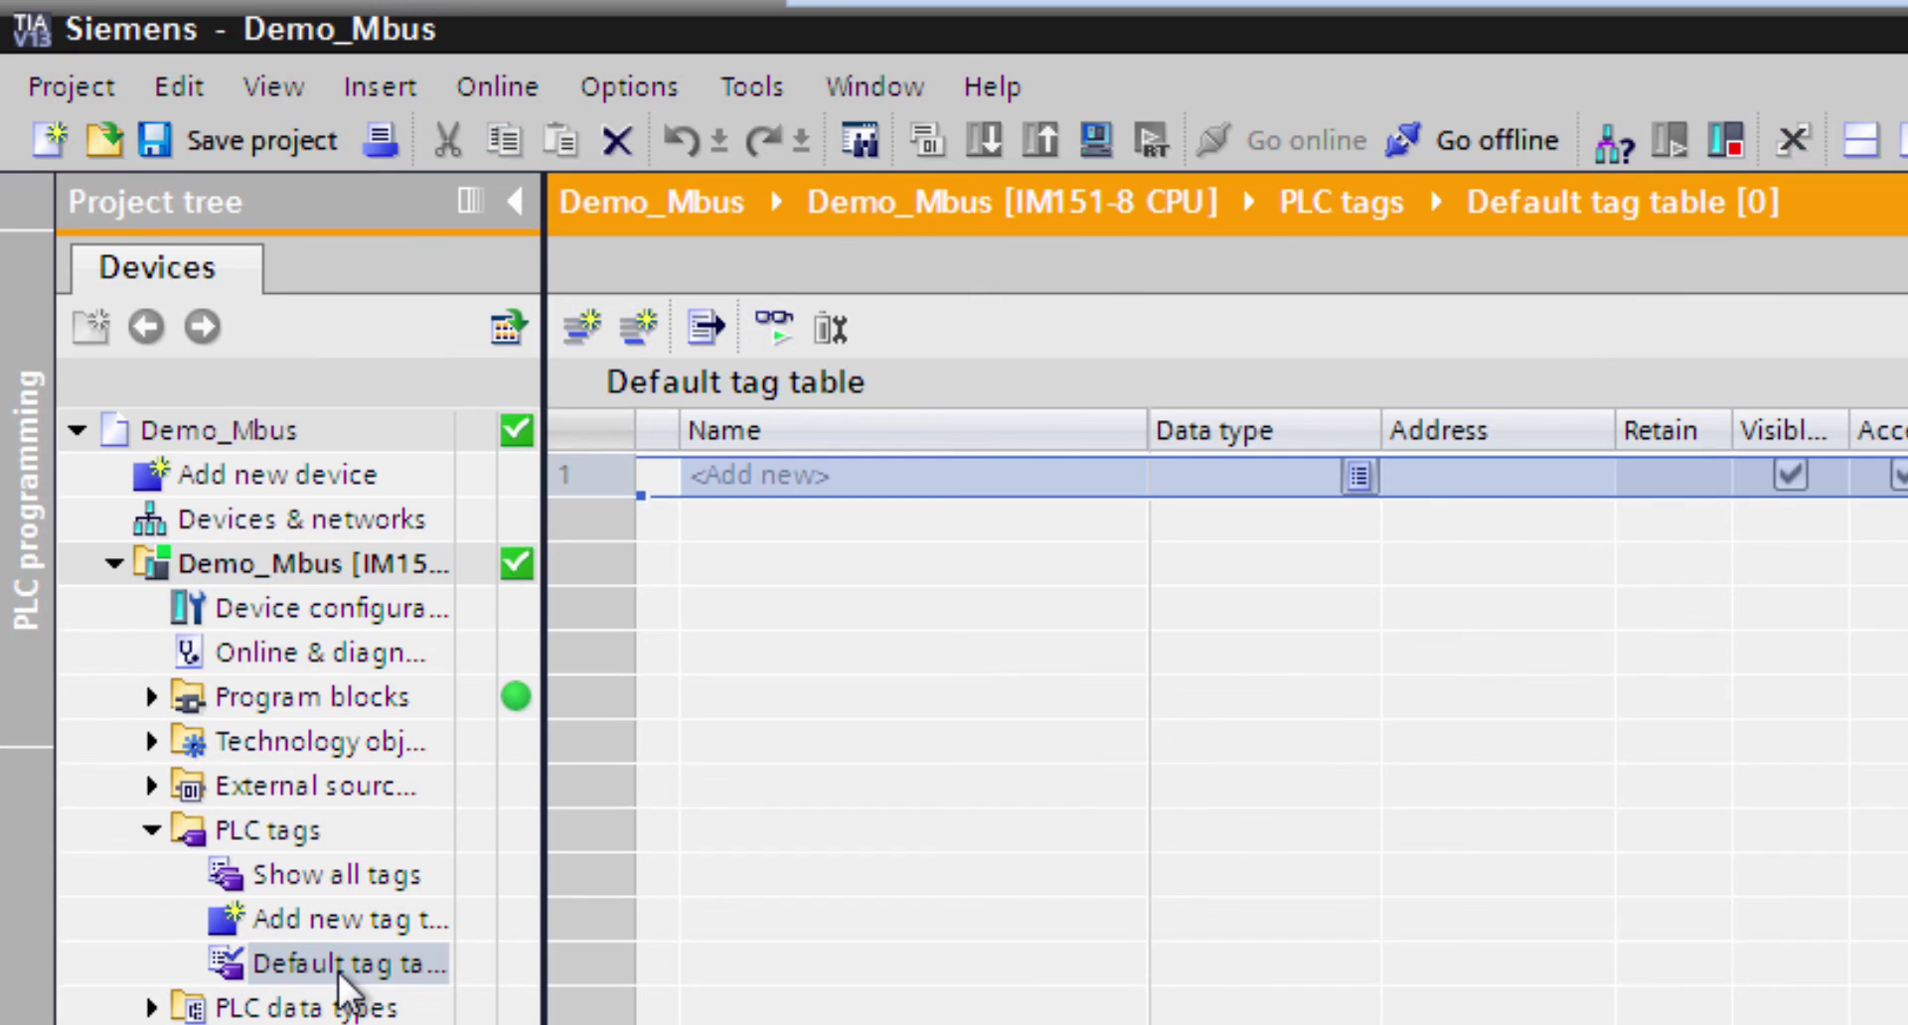
pyautogui.click(766, 479)
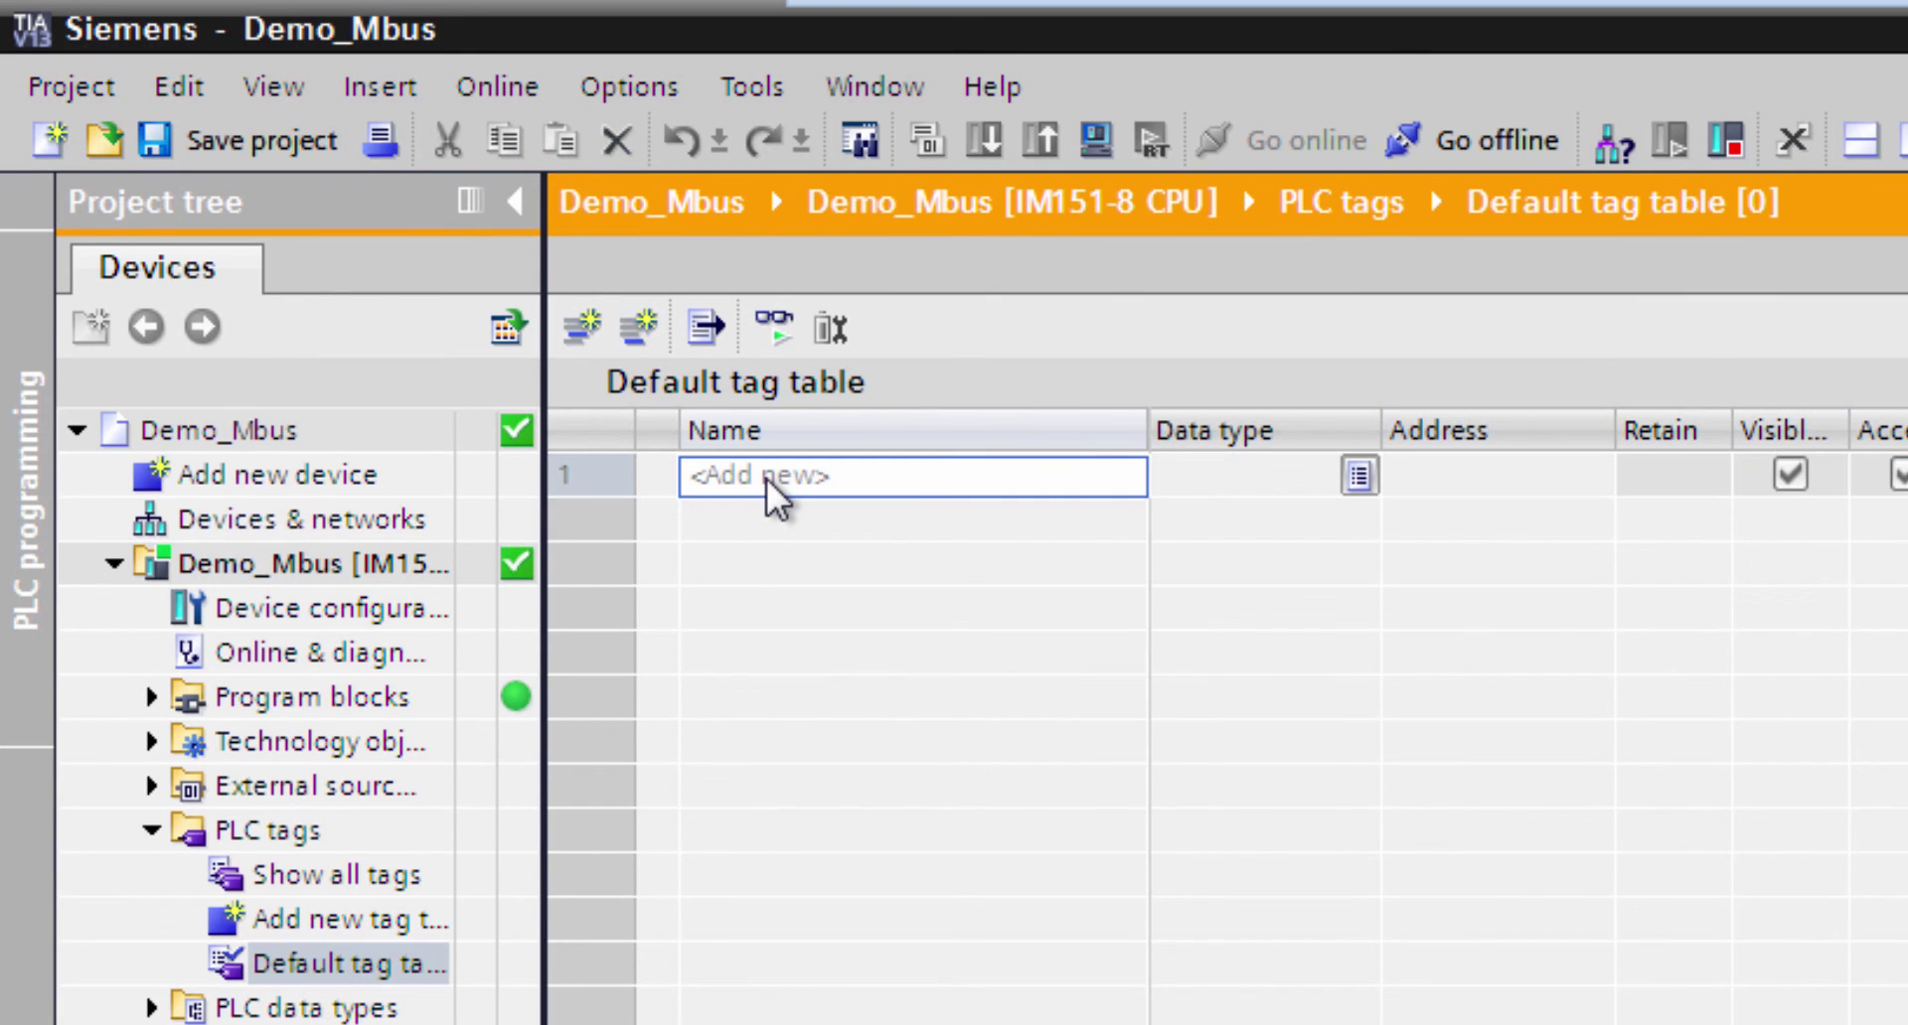
pyautogui.write('Residia_SerialNumber')
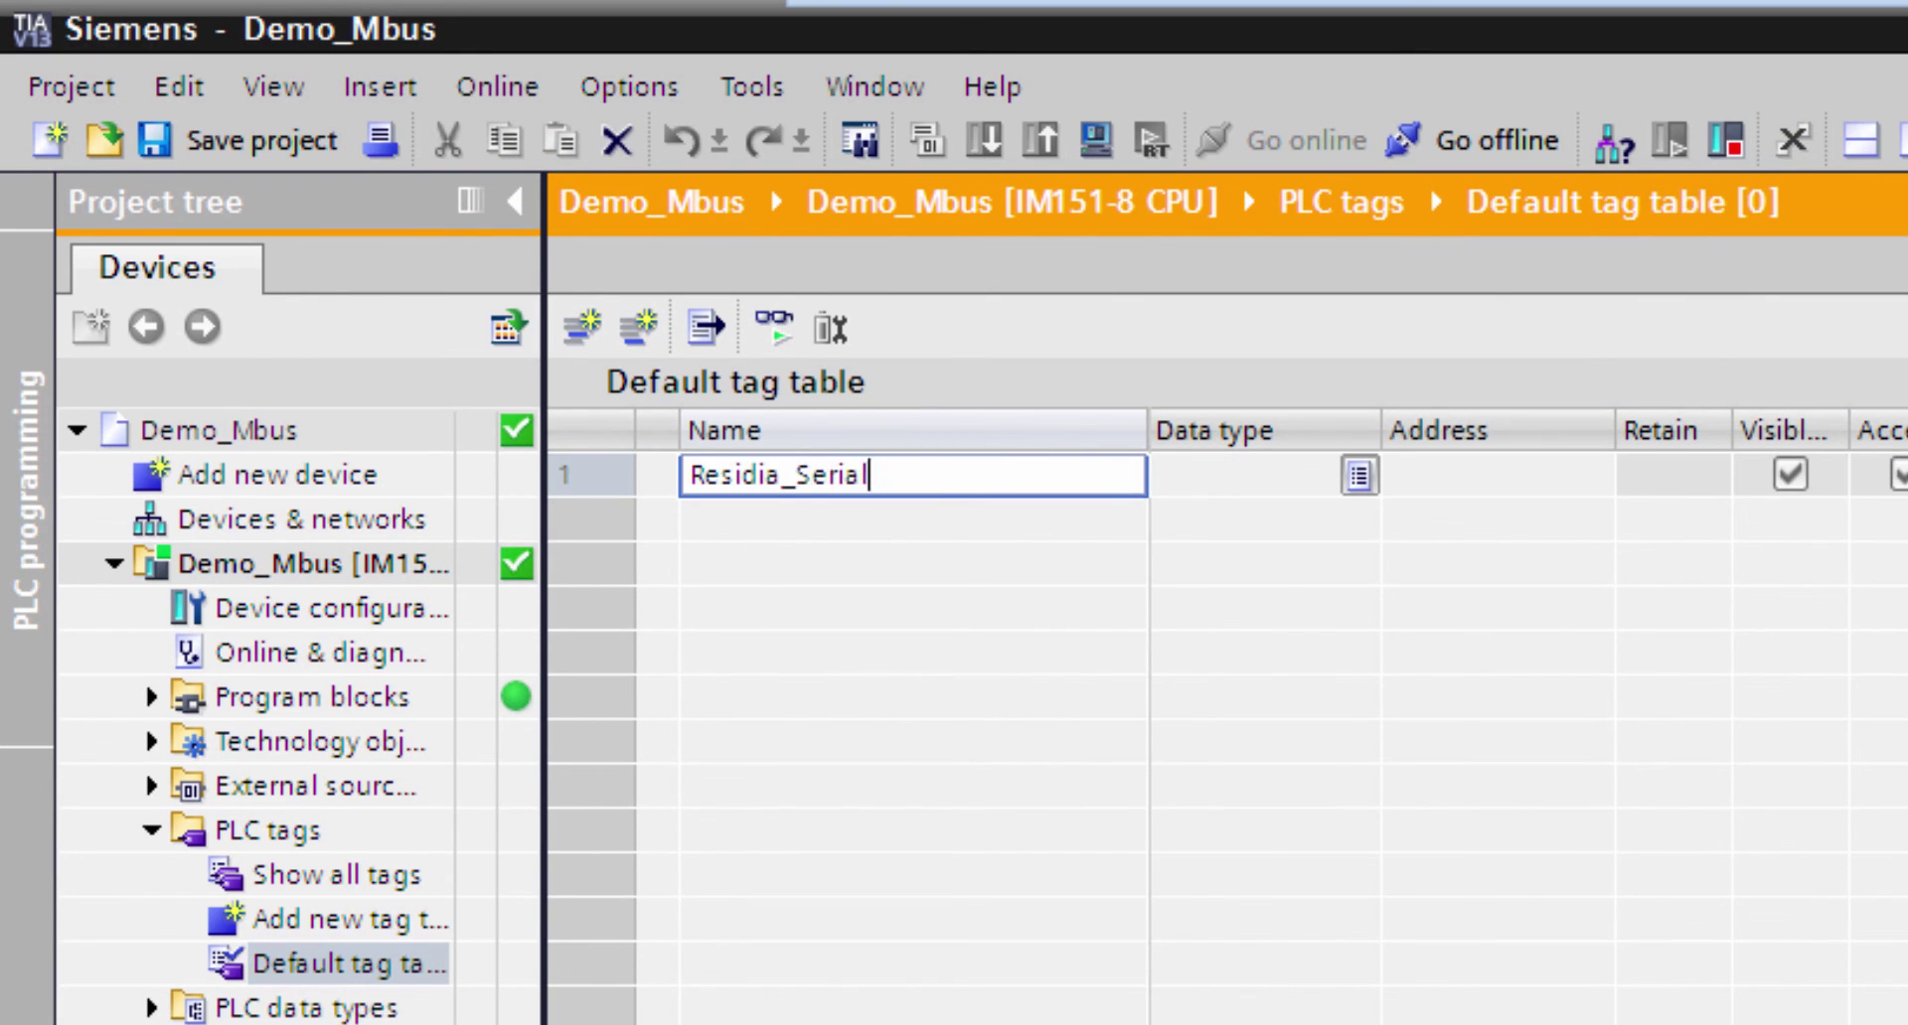
pyautogui.click(1253, 474)
pyautogui.click(1359, 475)
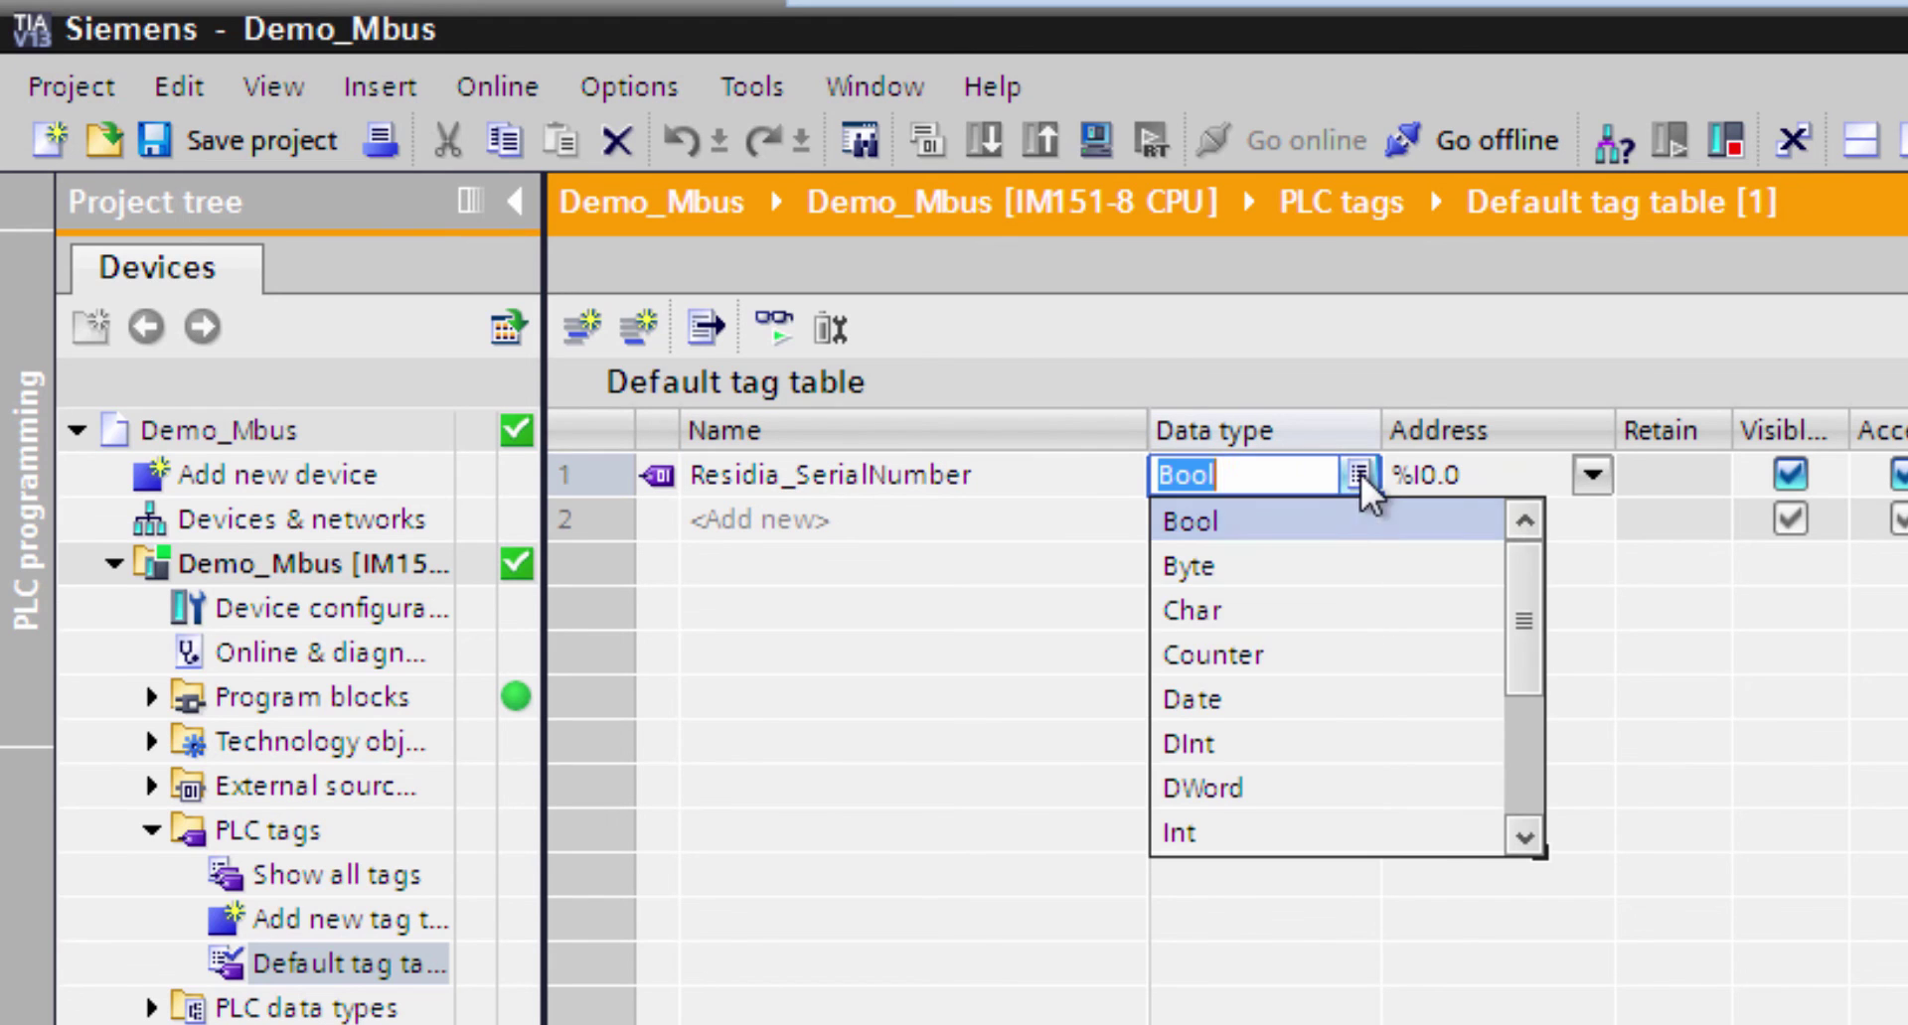
pyautogui.click(1238, 747)
pyautogui.click(1421, 477)
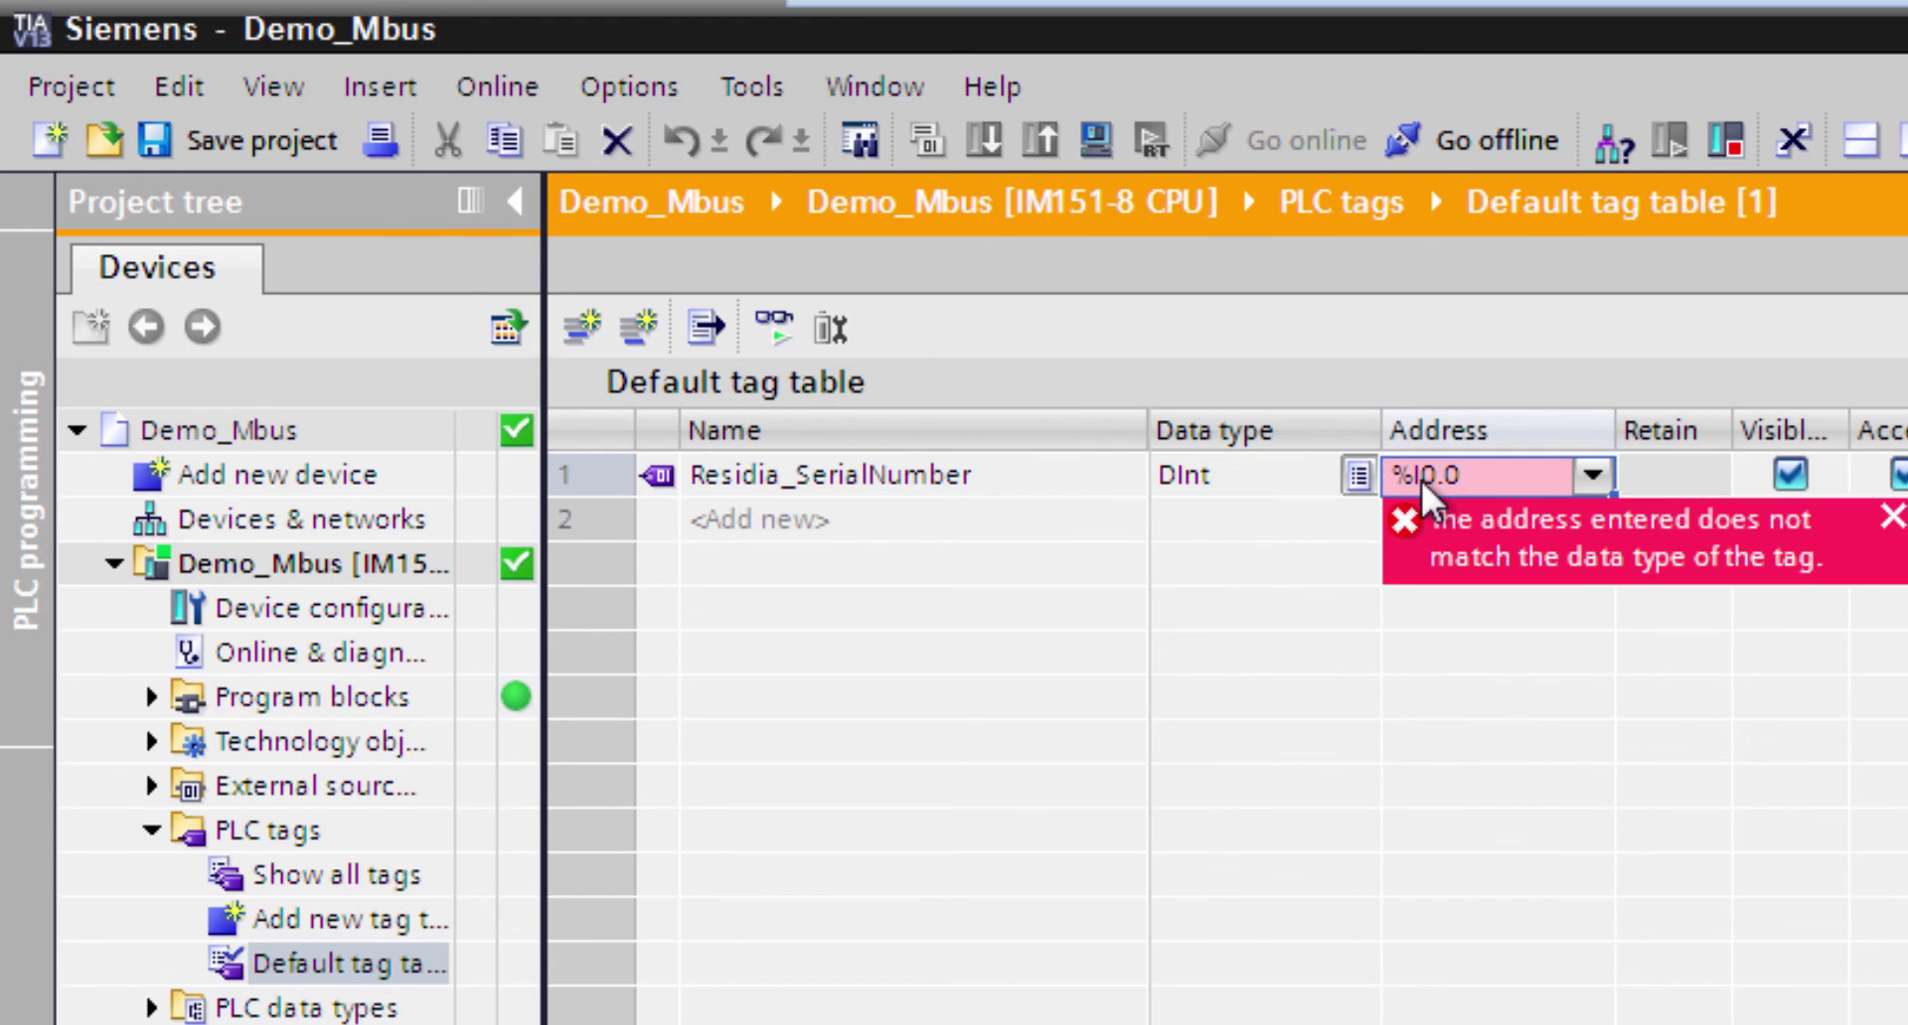
pyautogui.press('BackSpace')
pyautogui.press('BackSpace')
pyautogui.write('D70')
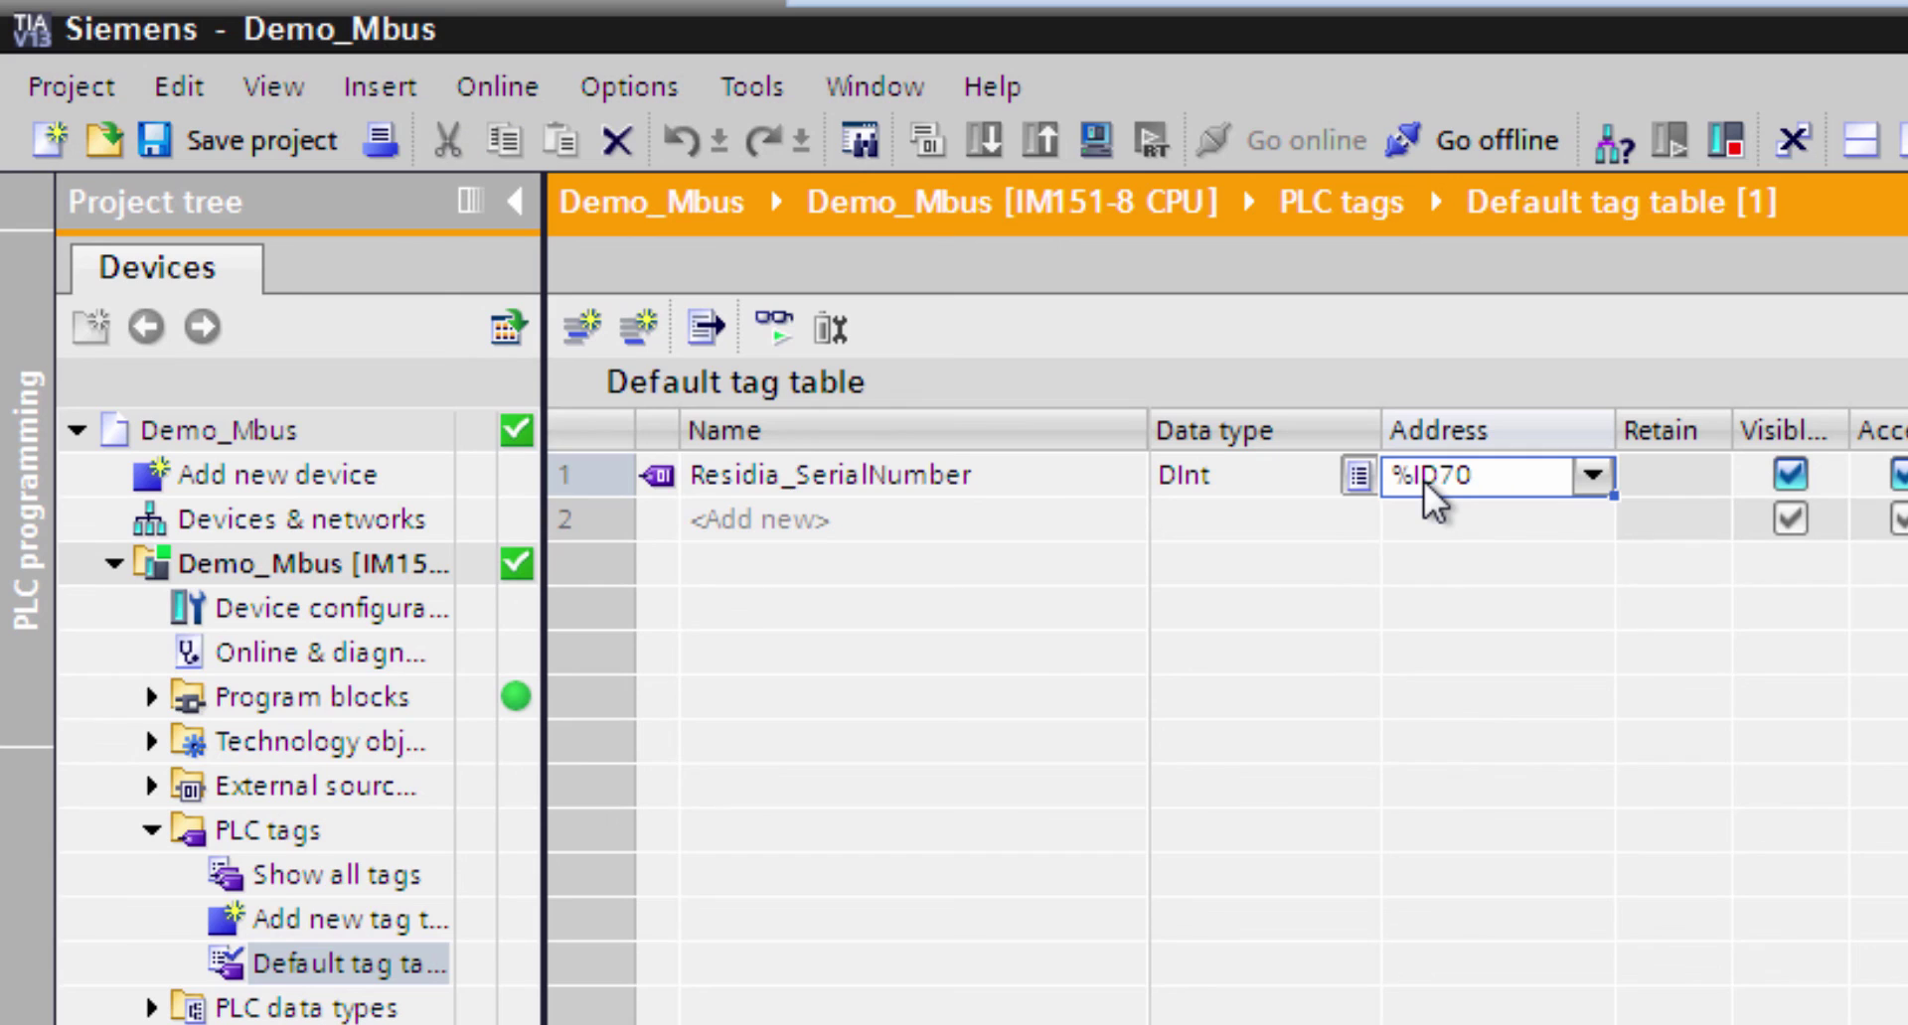
pyautogui.press('Return')
# - Add tag ABB_Wh at %ID78 and monitor all live values (71170015 and 194)
pyautogui.click(1043, 519)
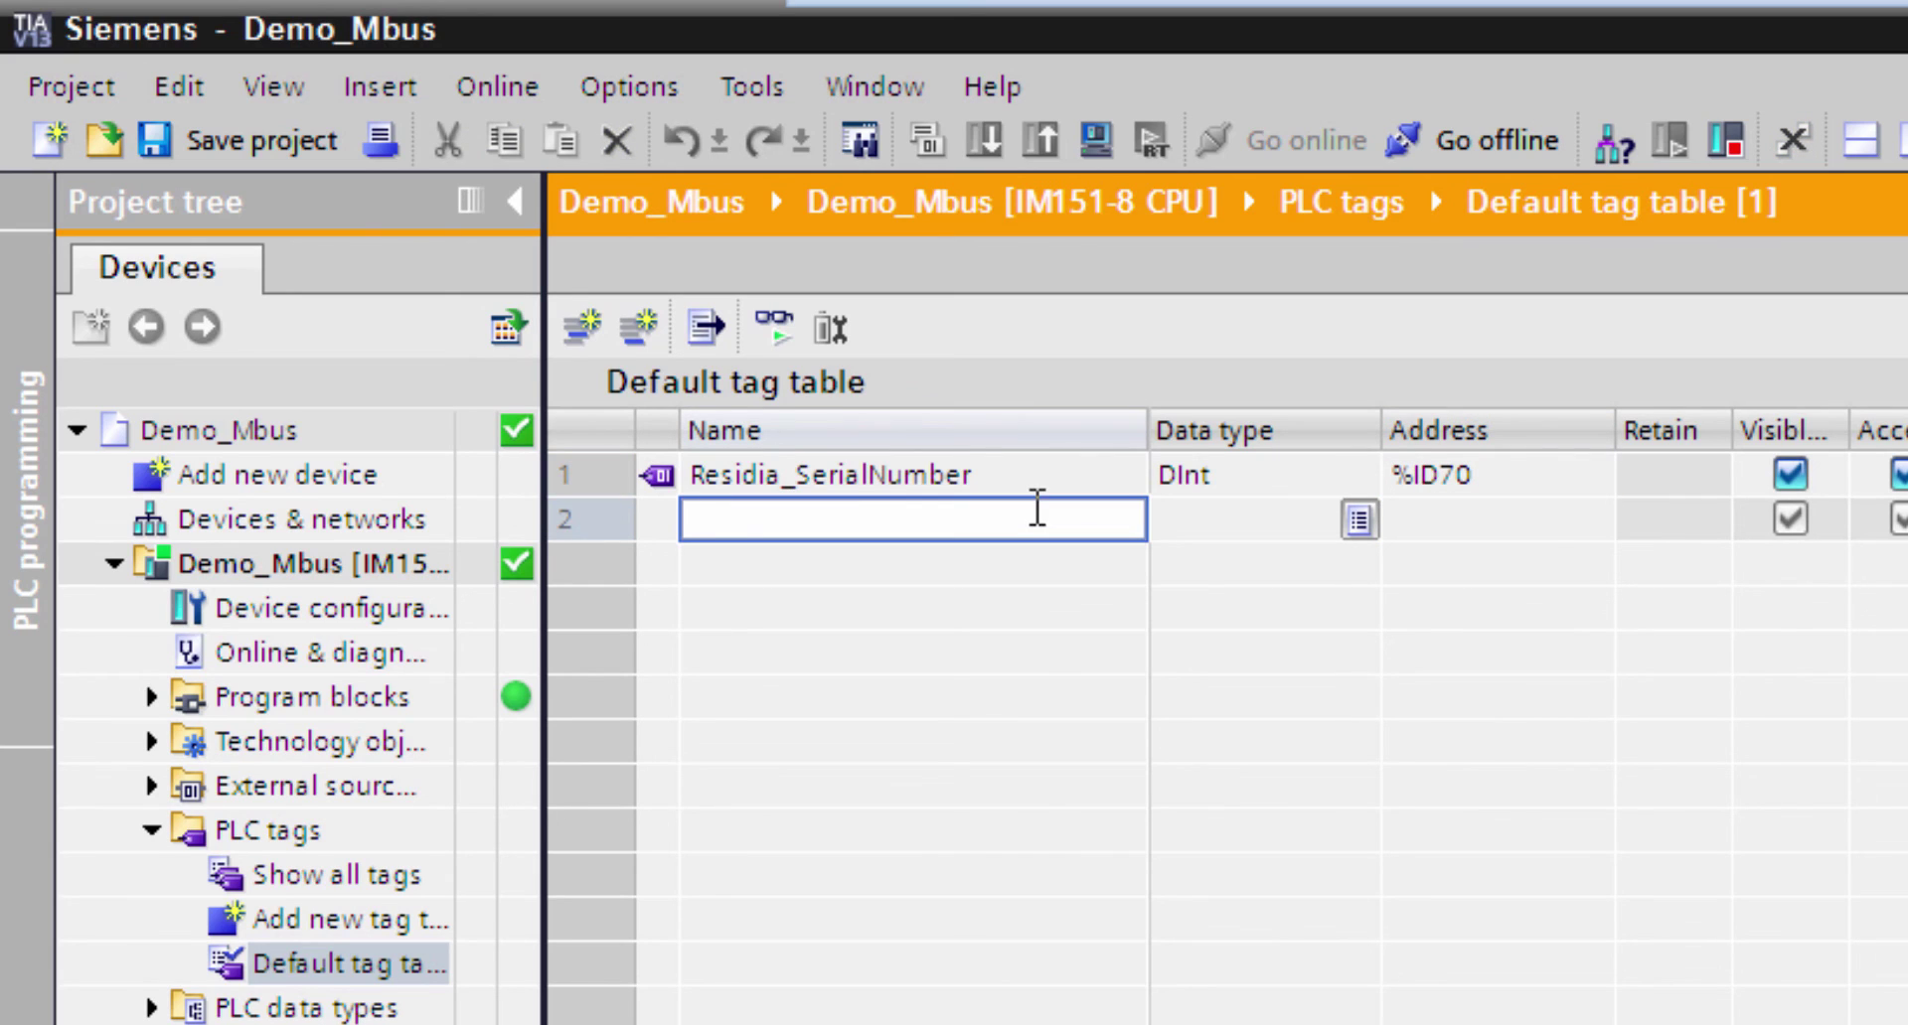
pyautogui.write('ABB_Wh')
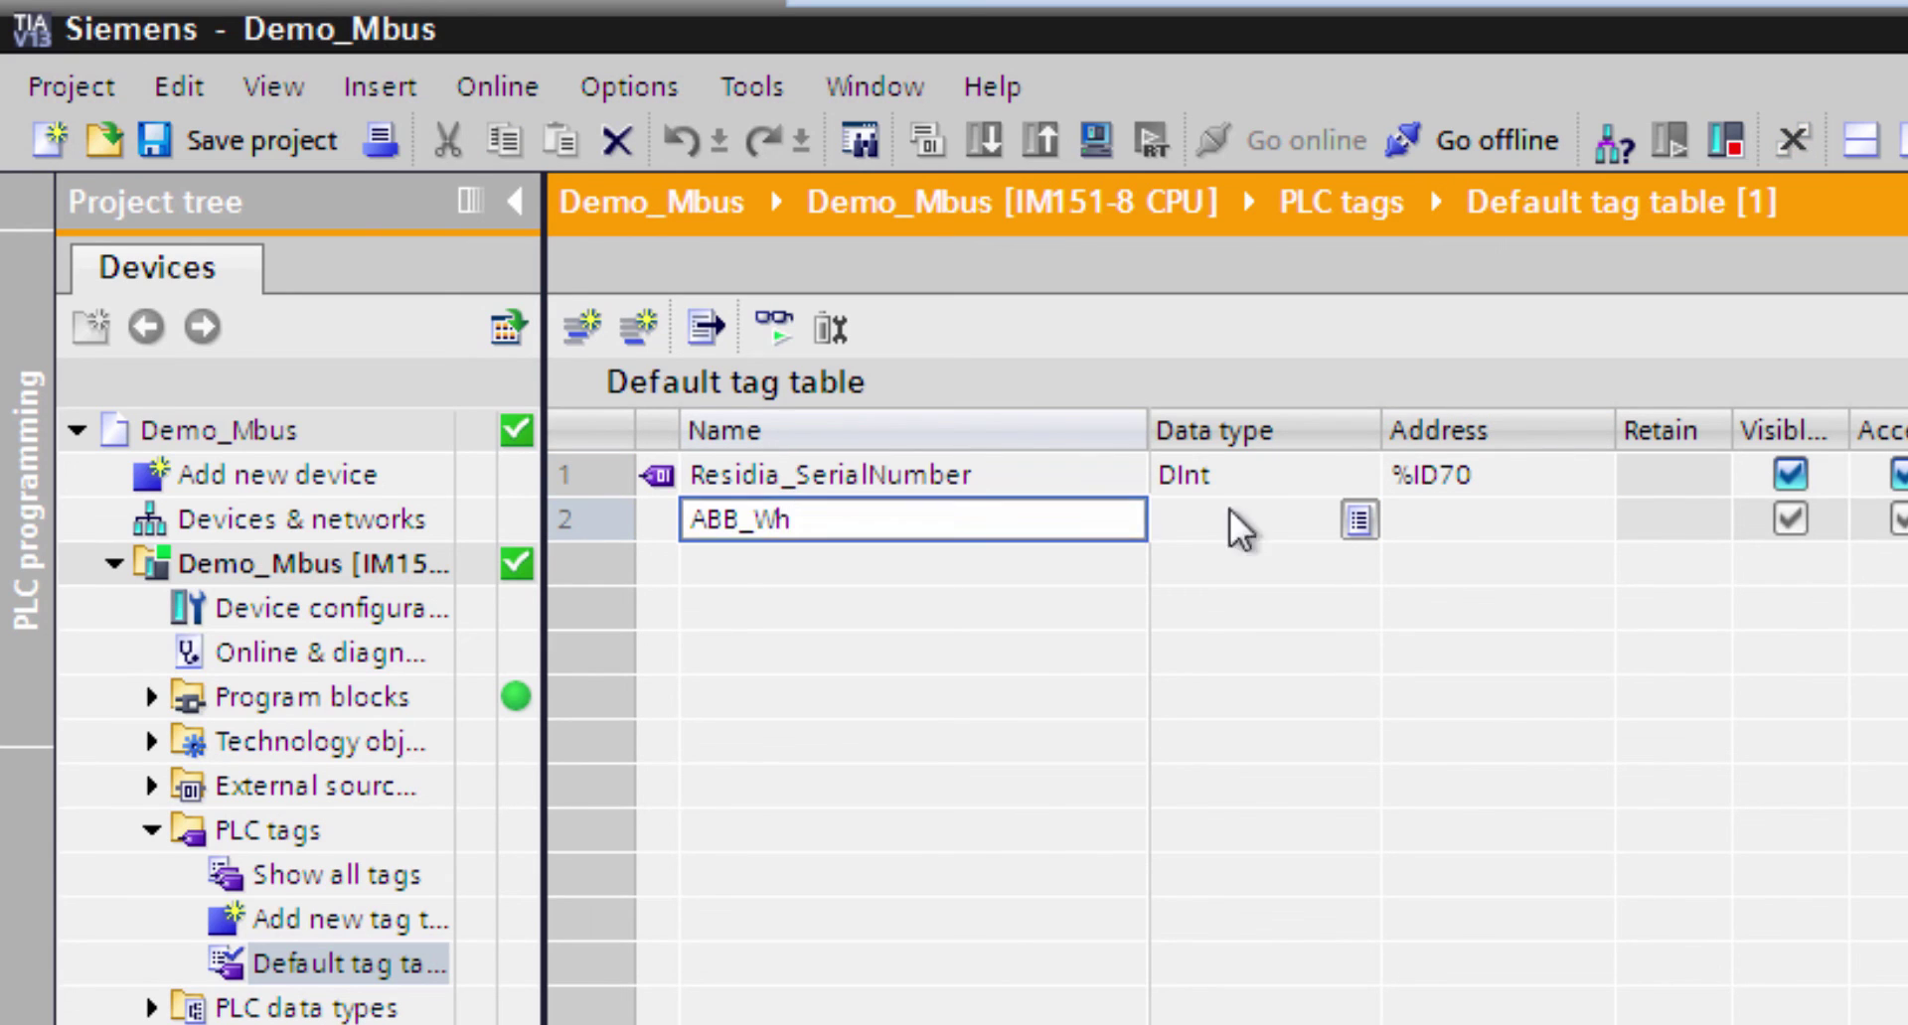
pyautogui.click(1292, 516)
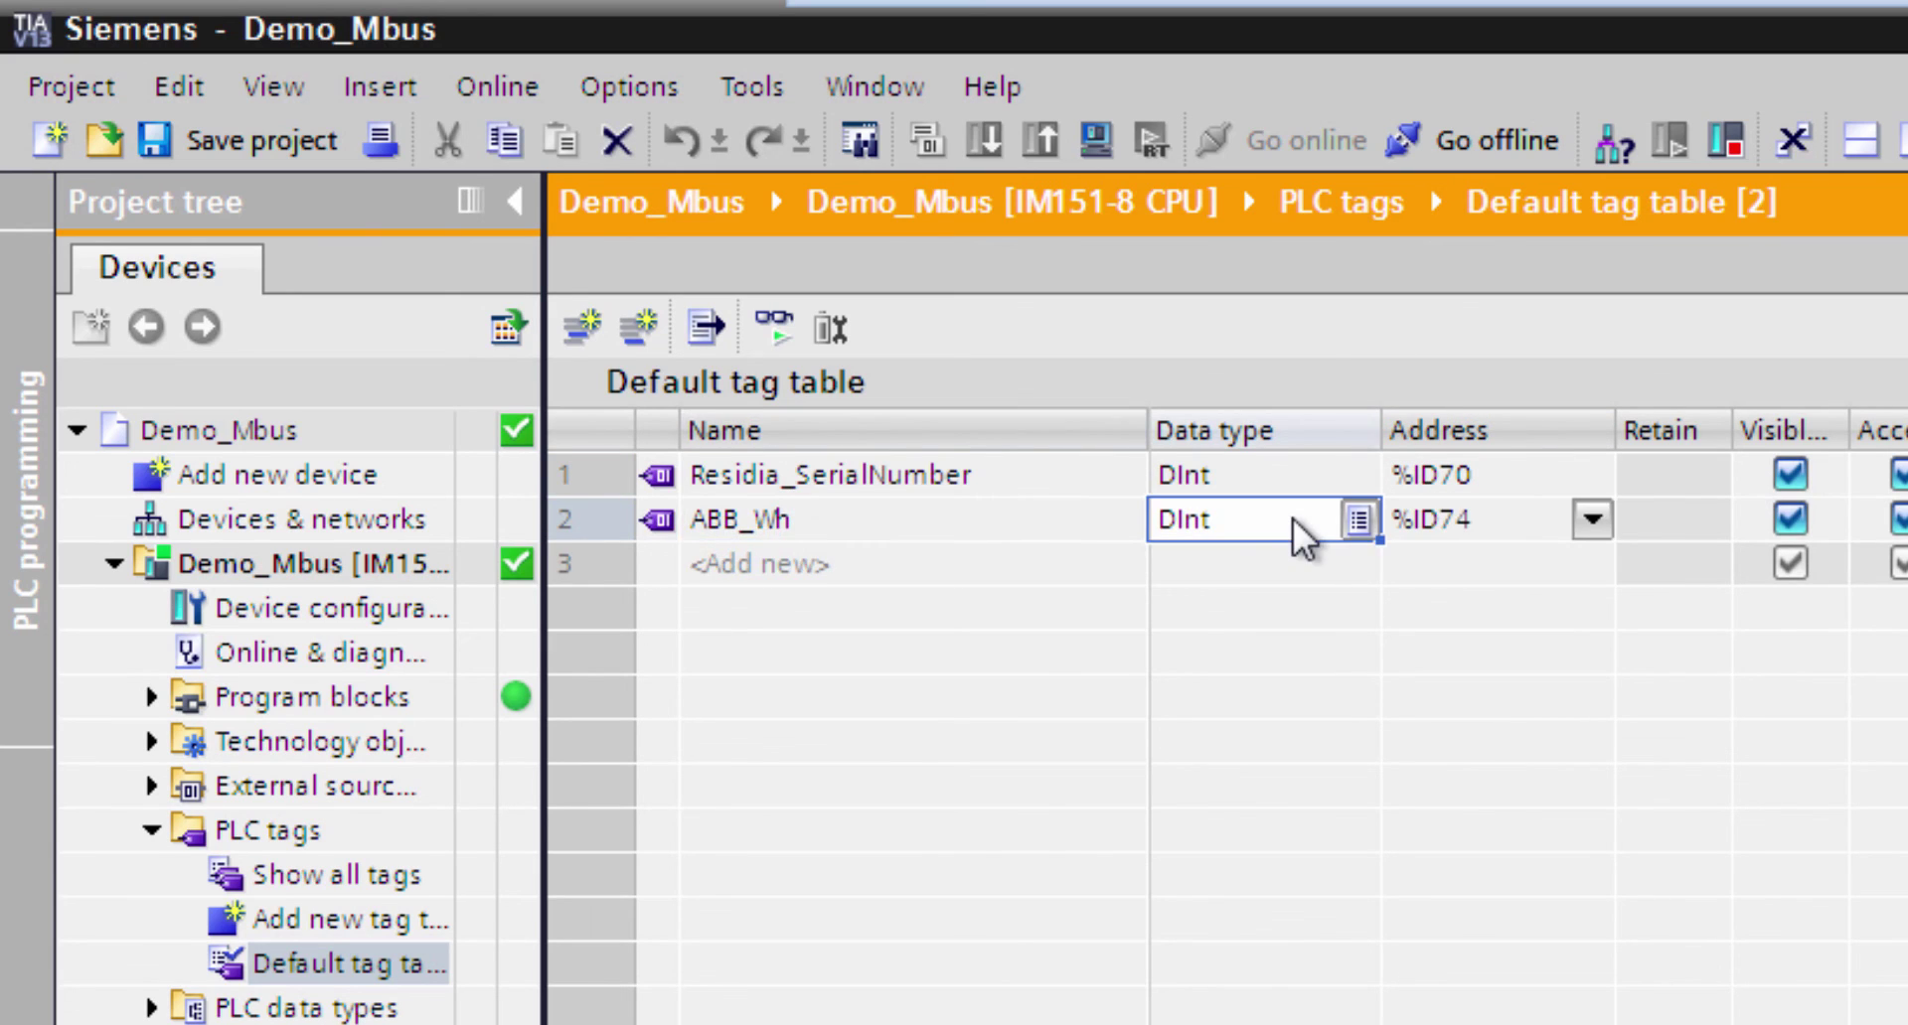
pyautogui.click(1480, 516)
pyautogui.press('BackSpace')
pyautogui.write('8')
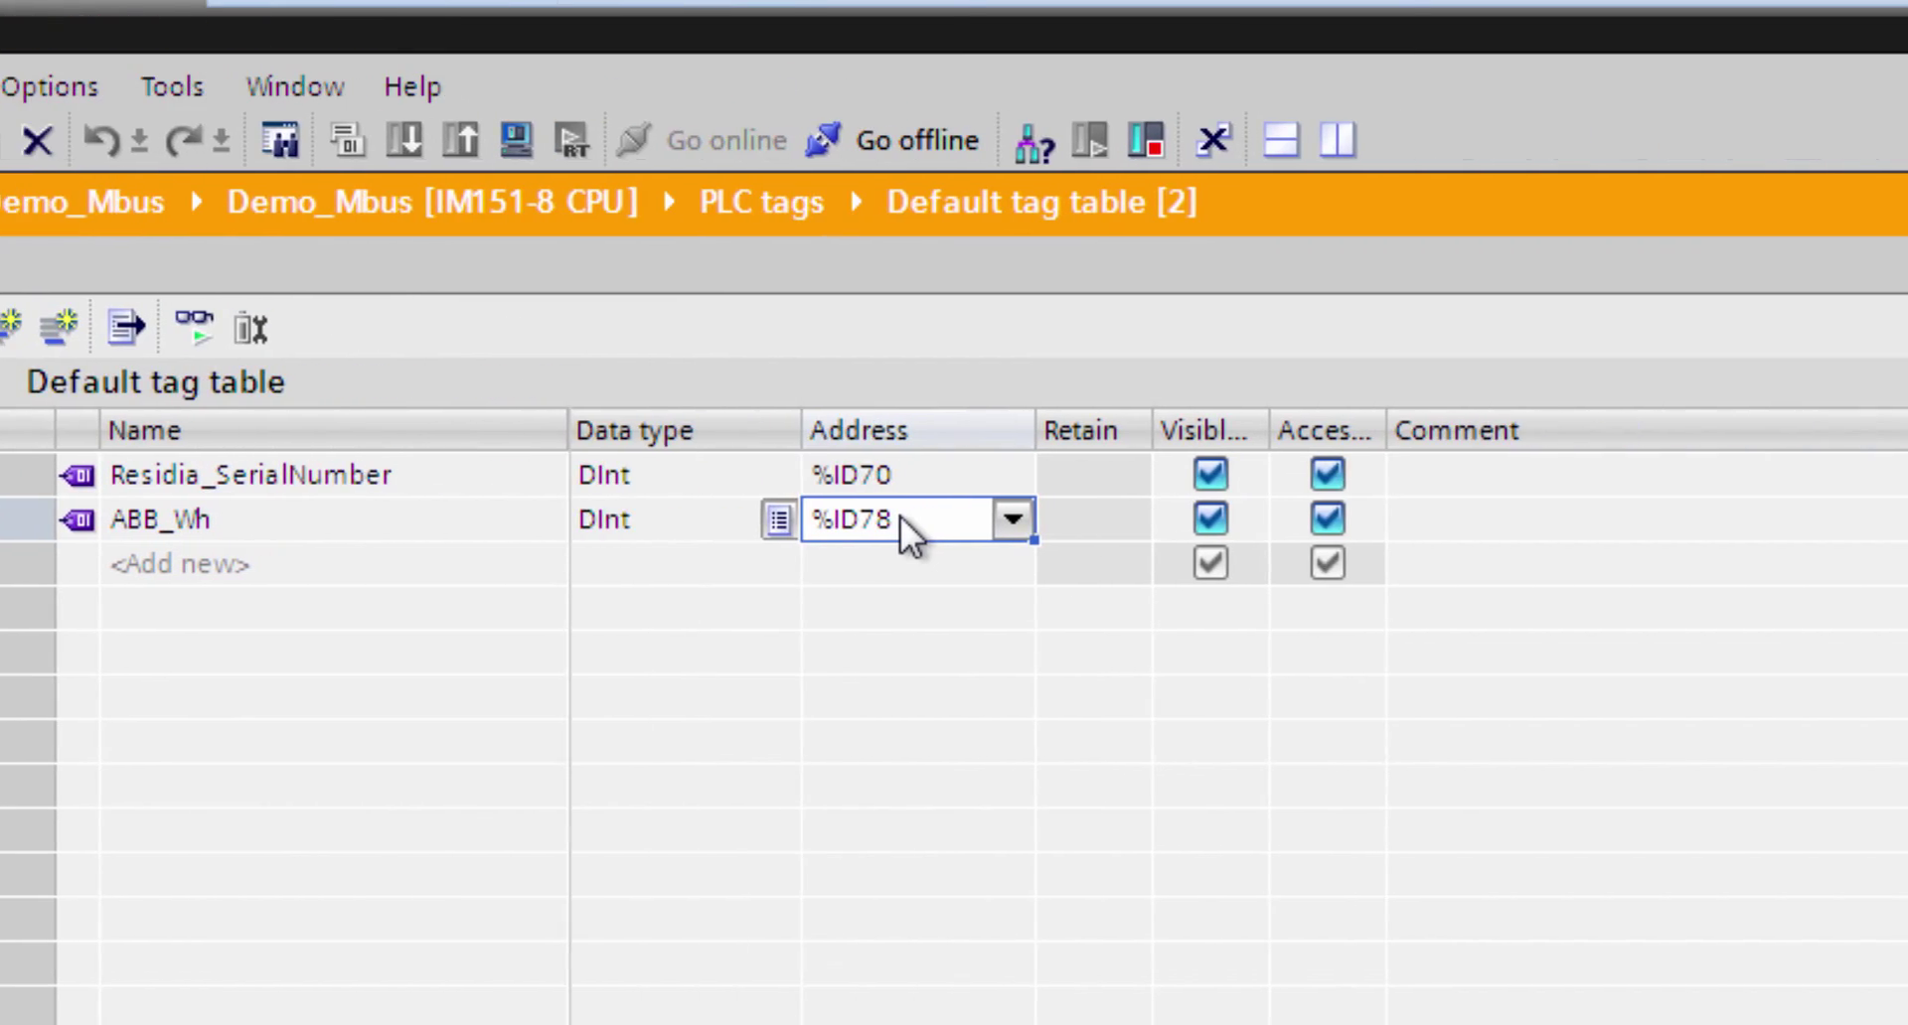
pyautogui.press('Return')
pyautogui.click(196, 328)
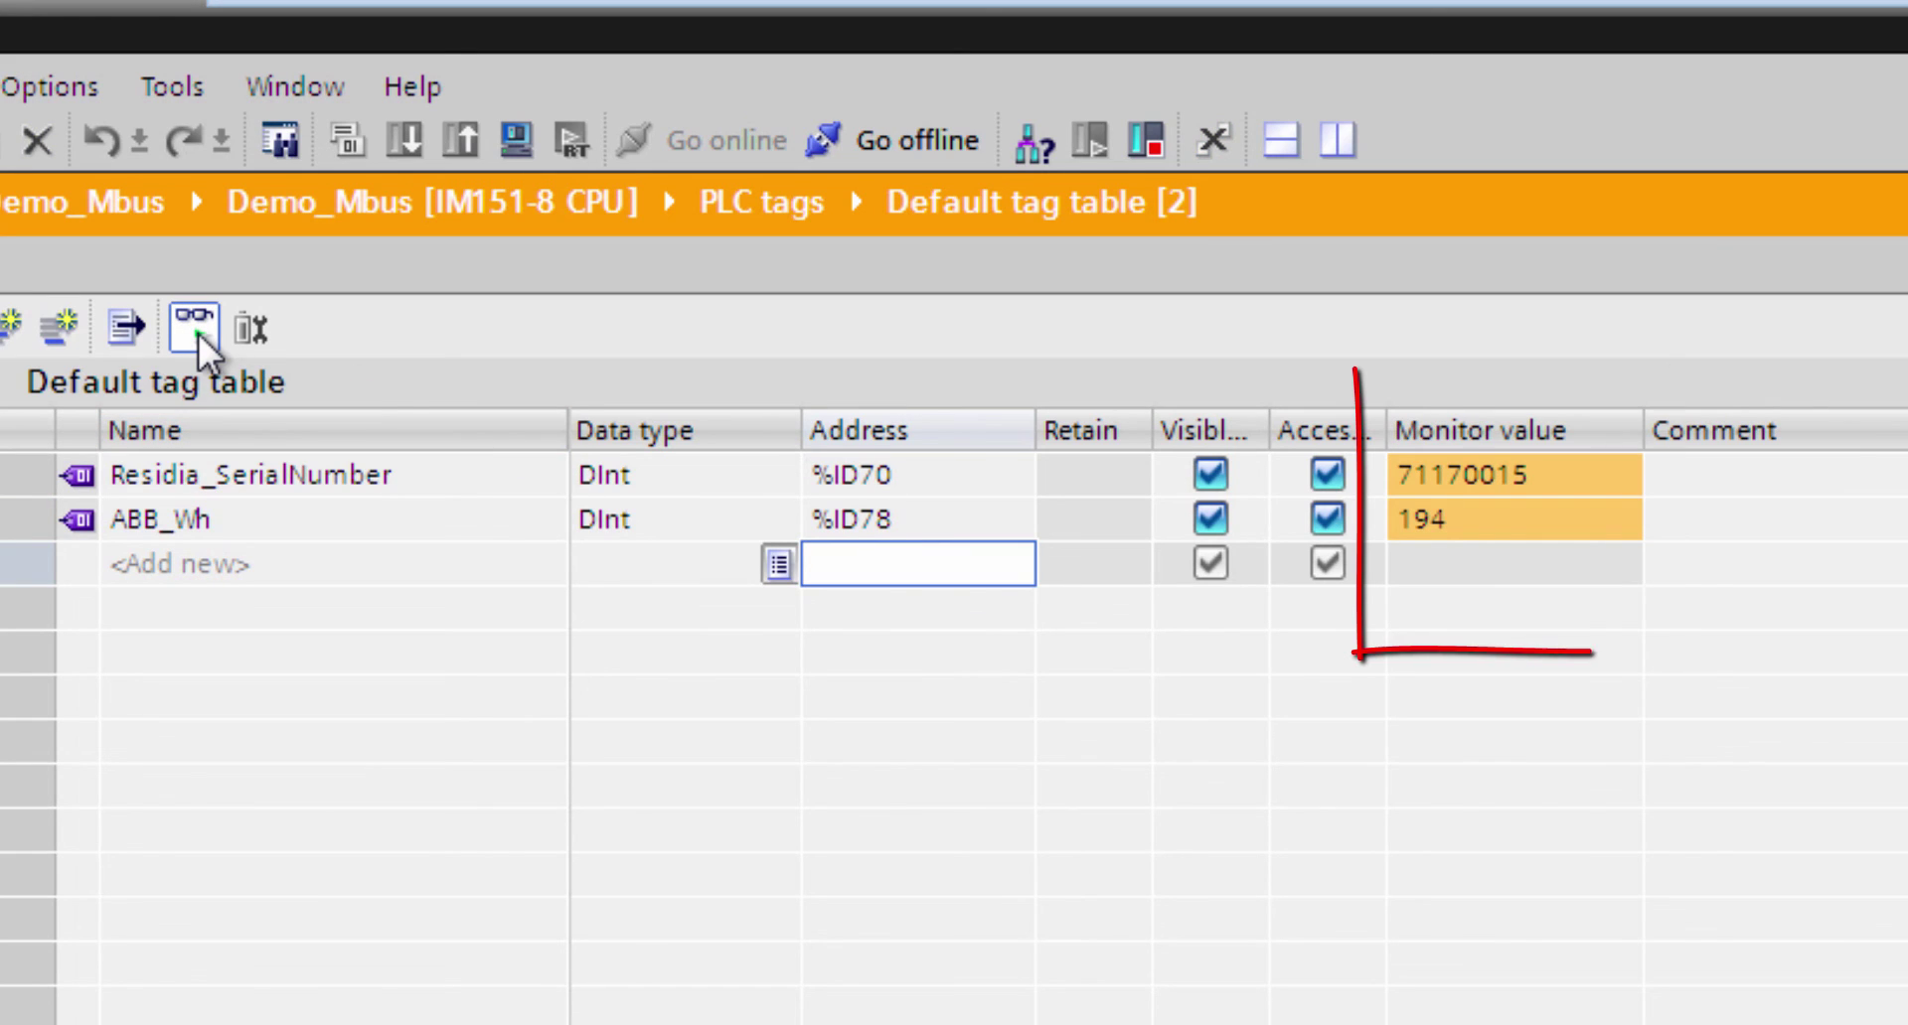